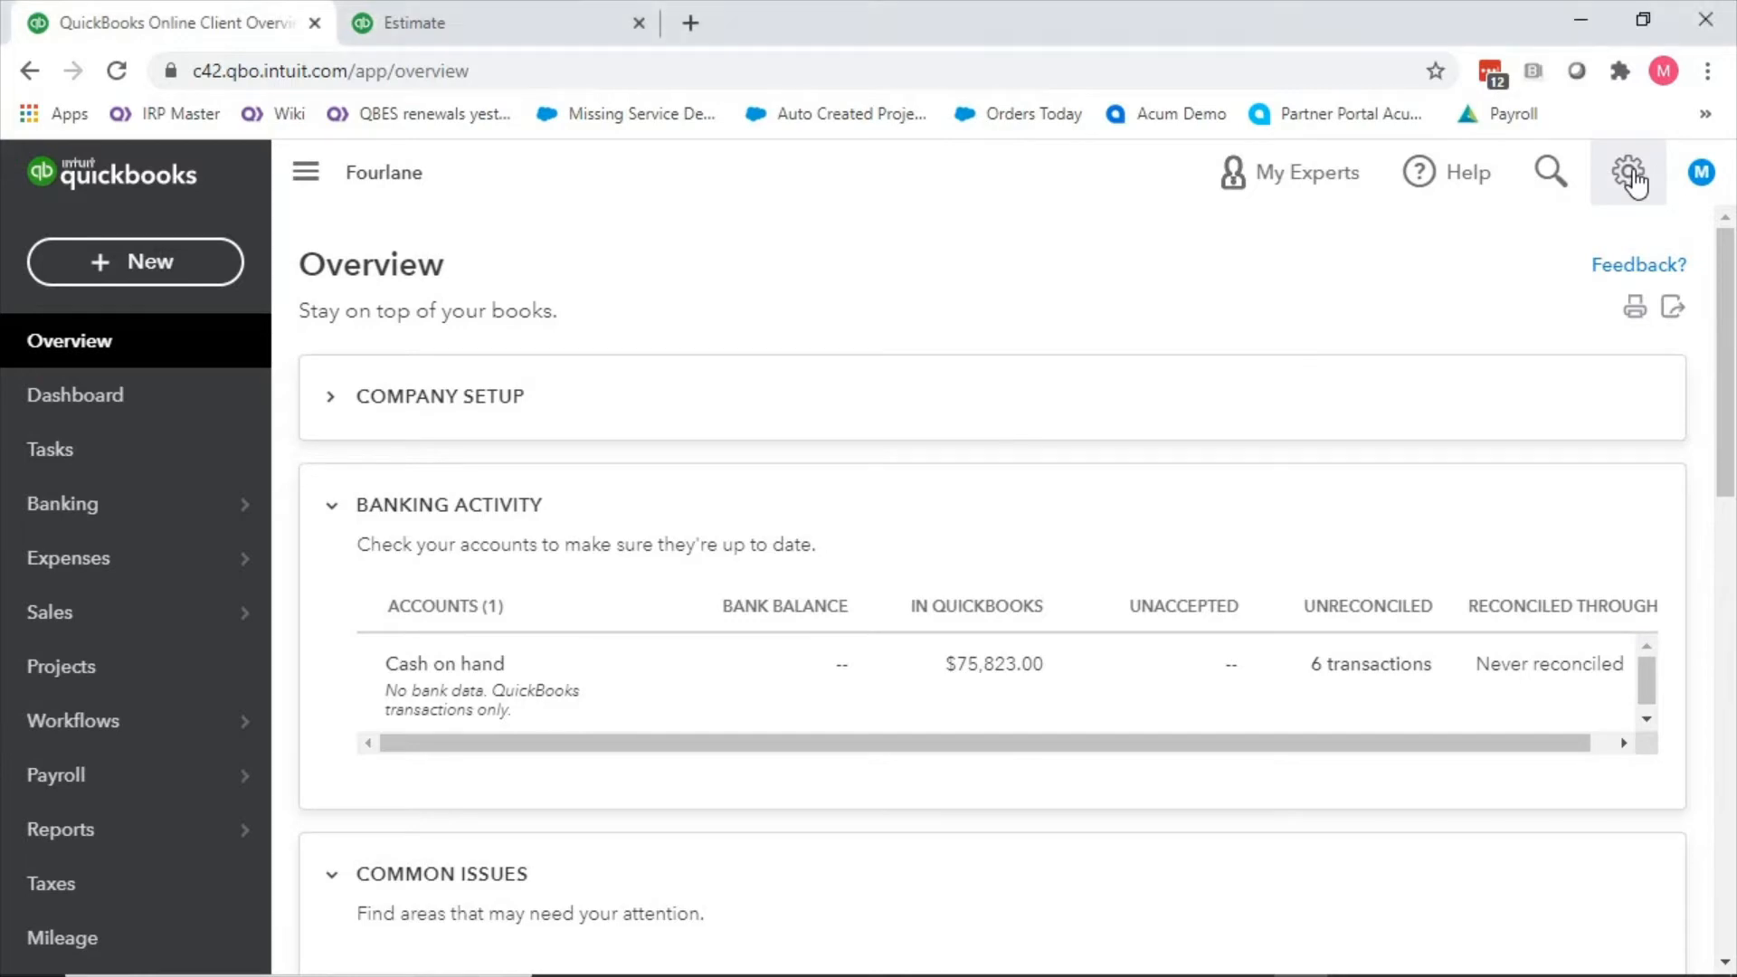
Open the default email message settings for sales forms within the company's sales settings.
left_click(1630, 175)
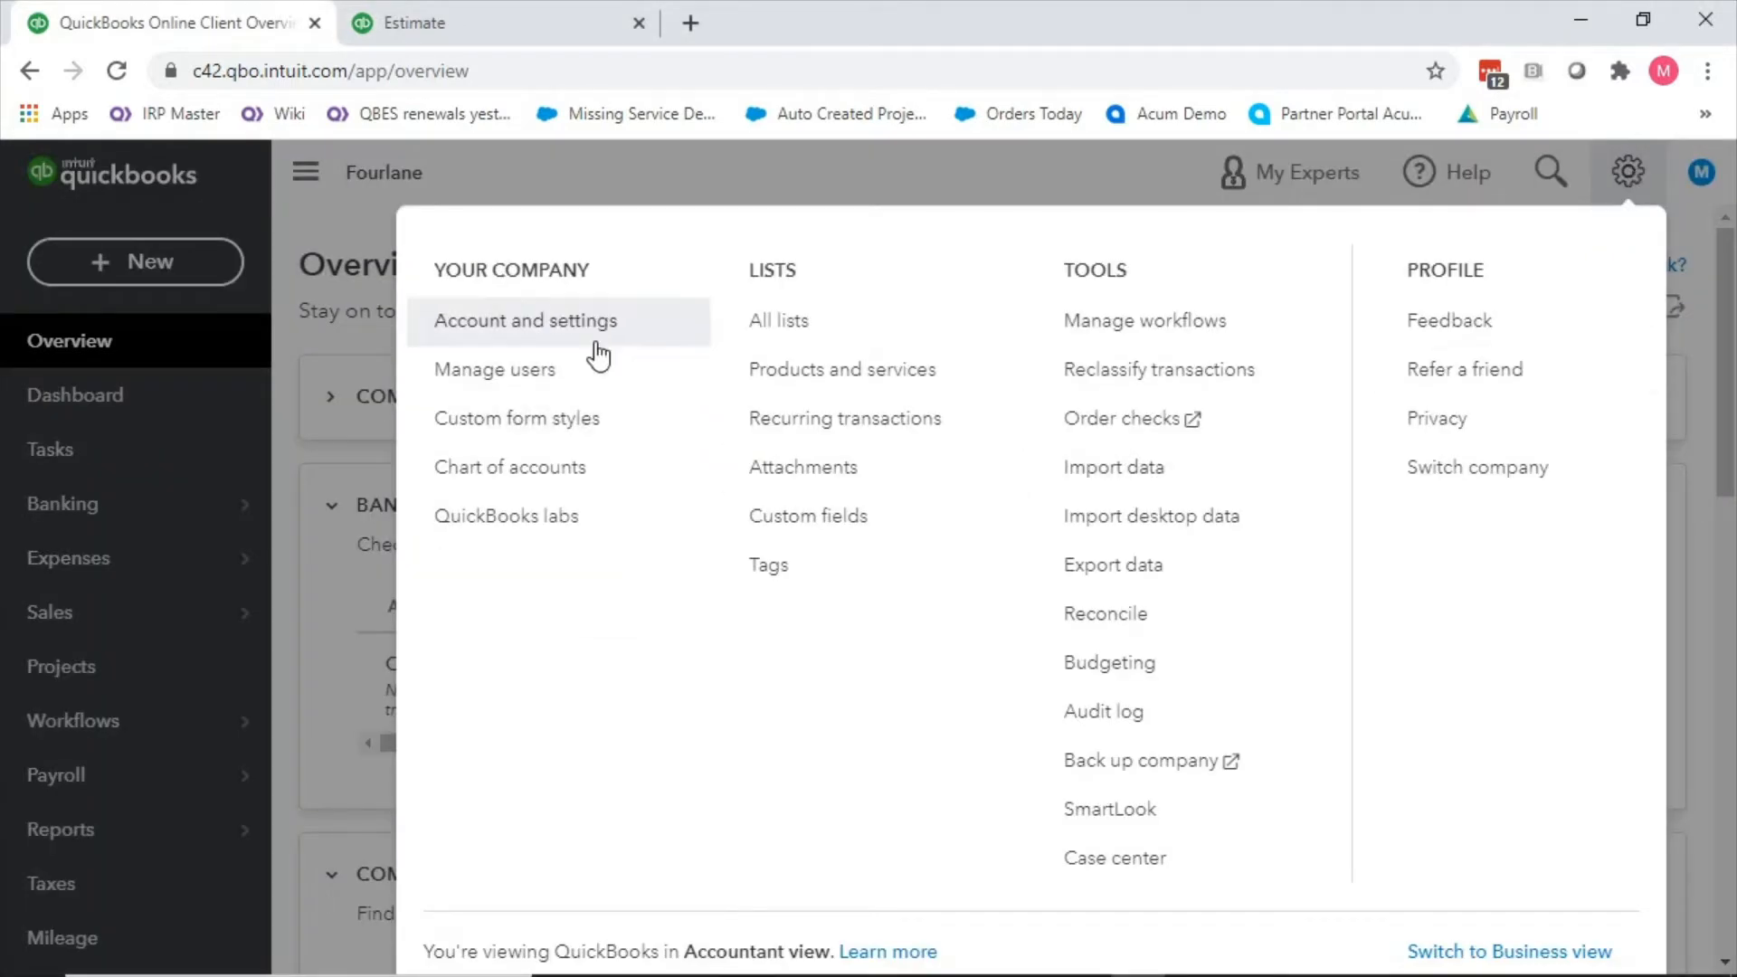
left_click(544, 335)
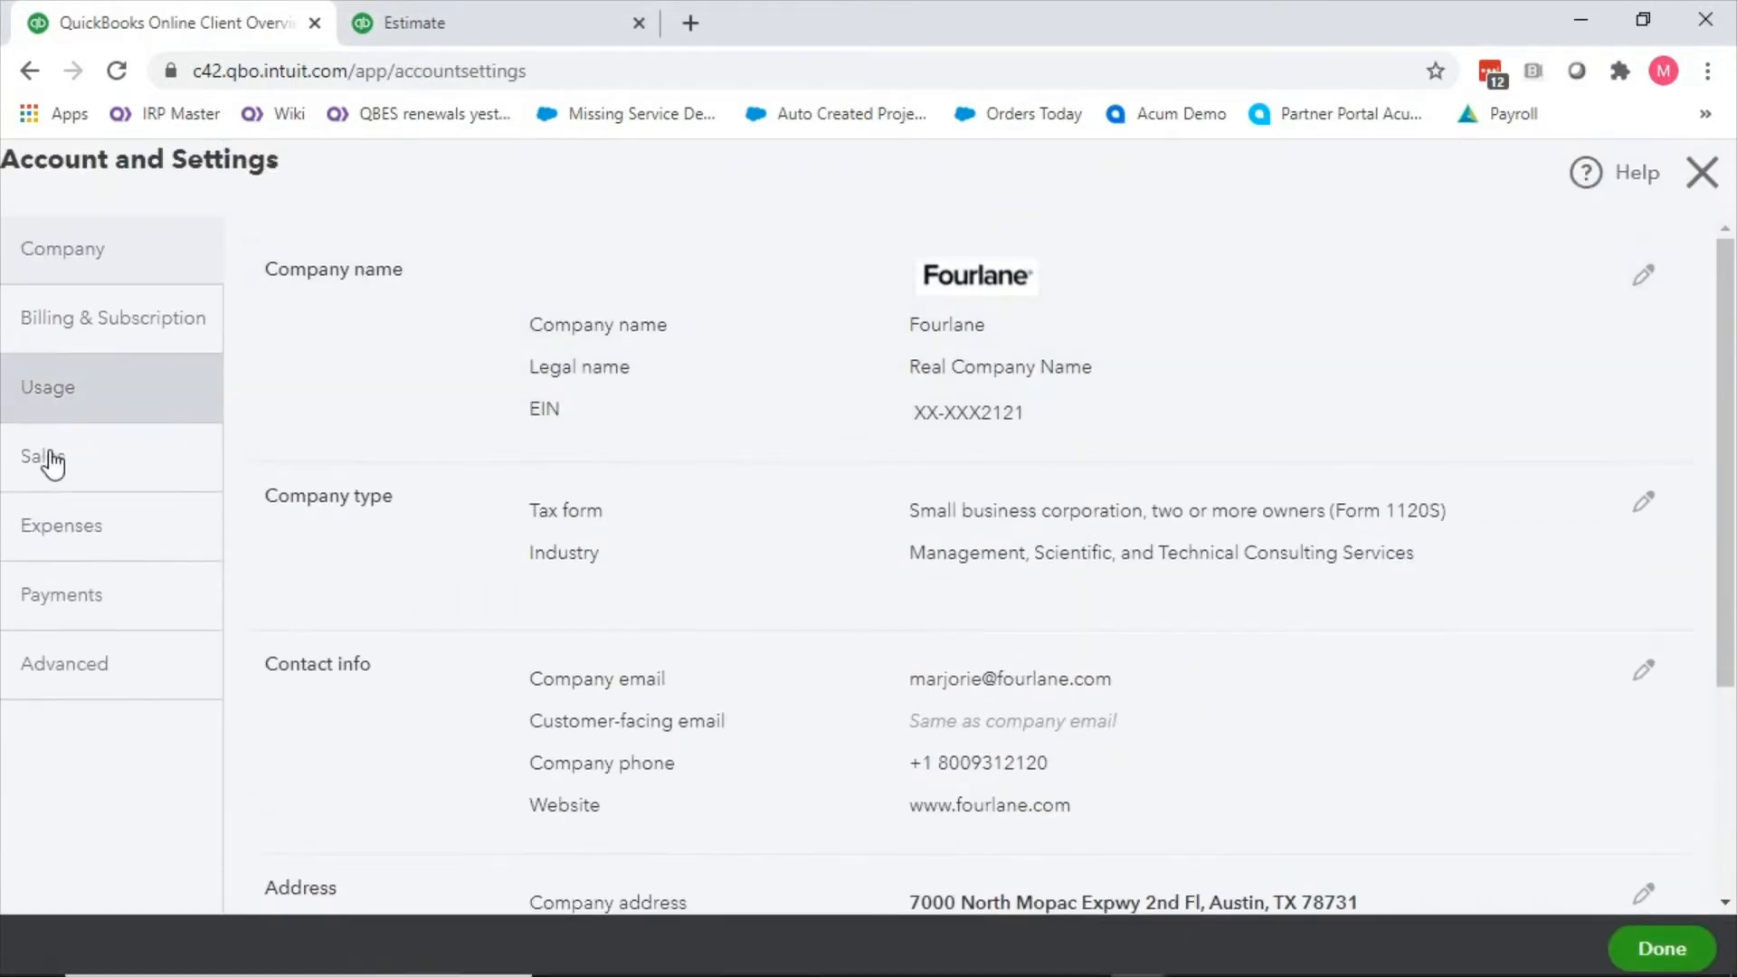
left_click(60, 484)
scroll(675, 475, "down", 8)
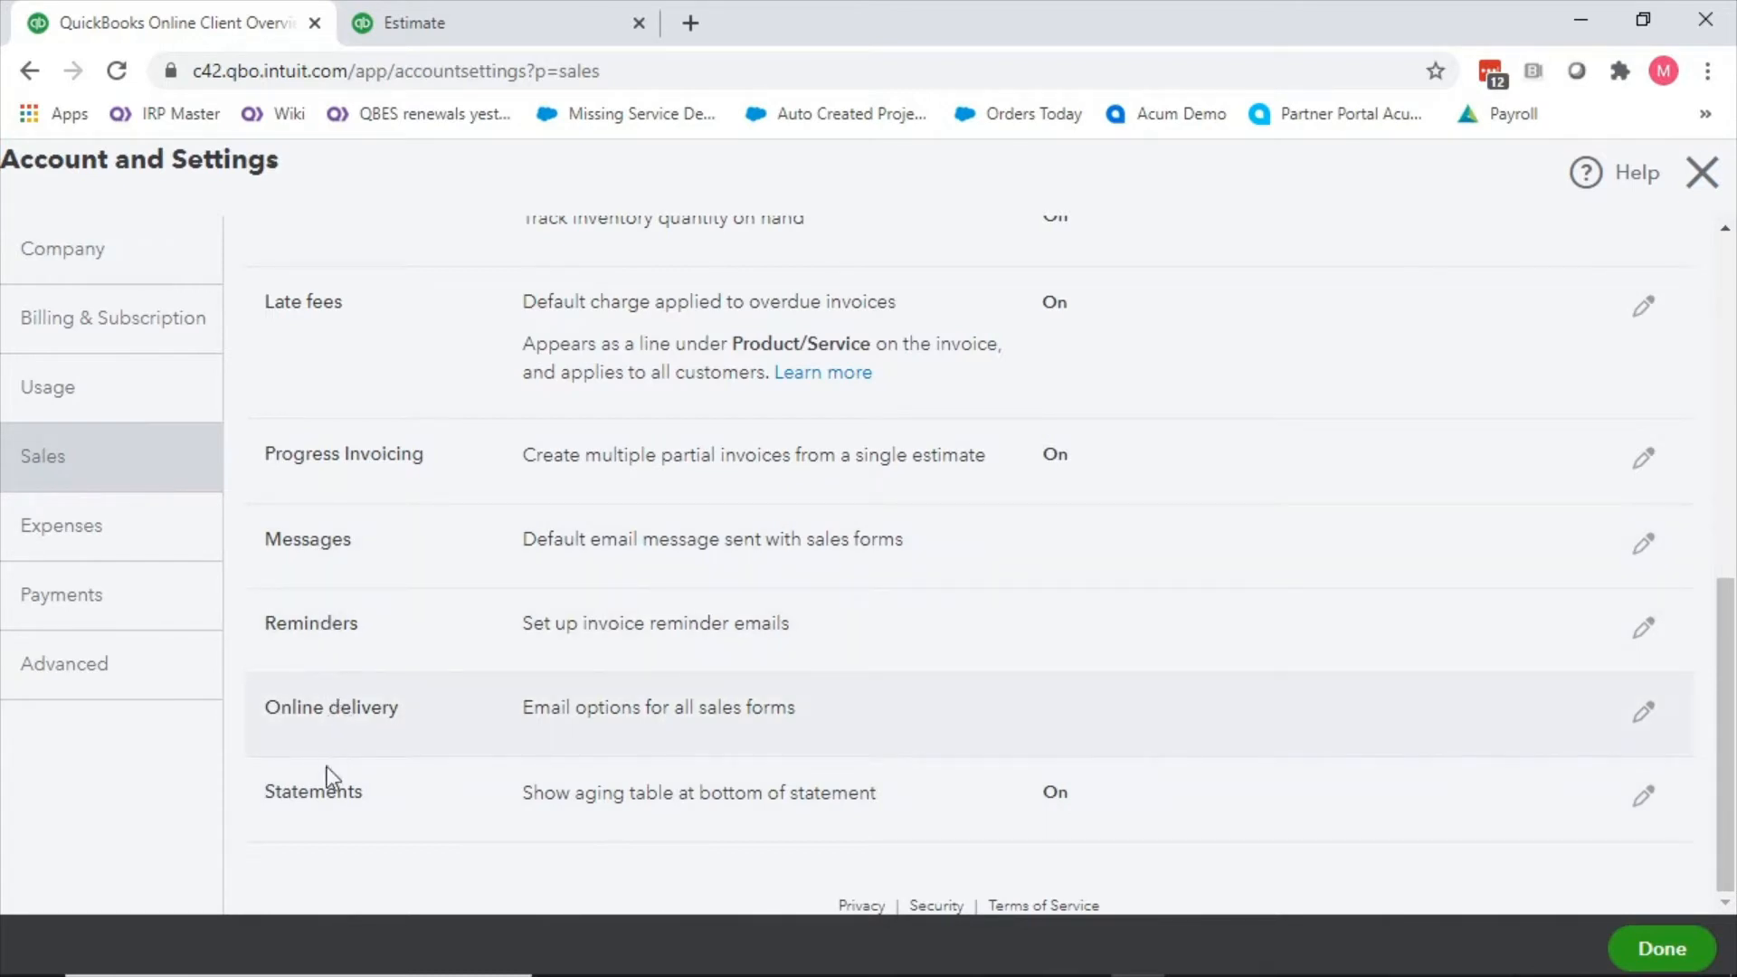
left_click(601, 584)
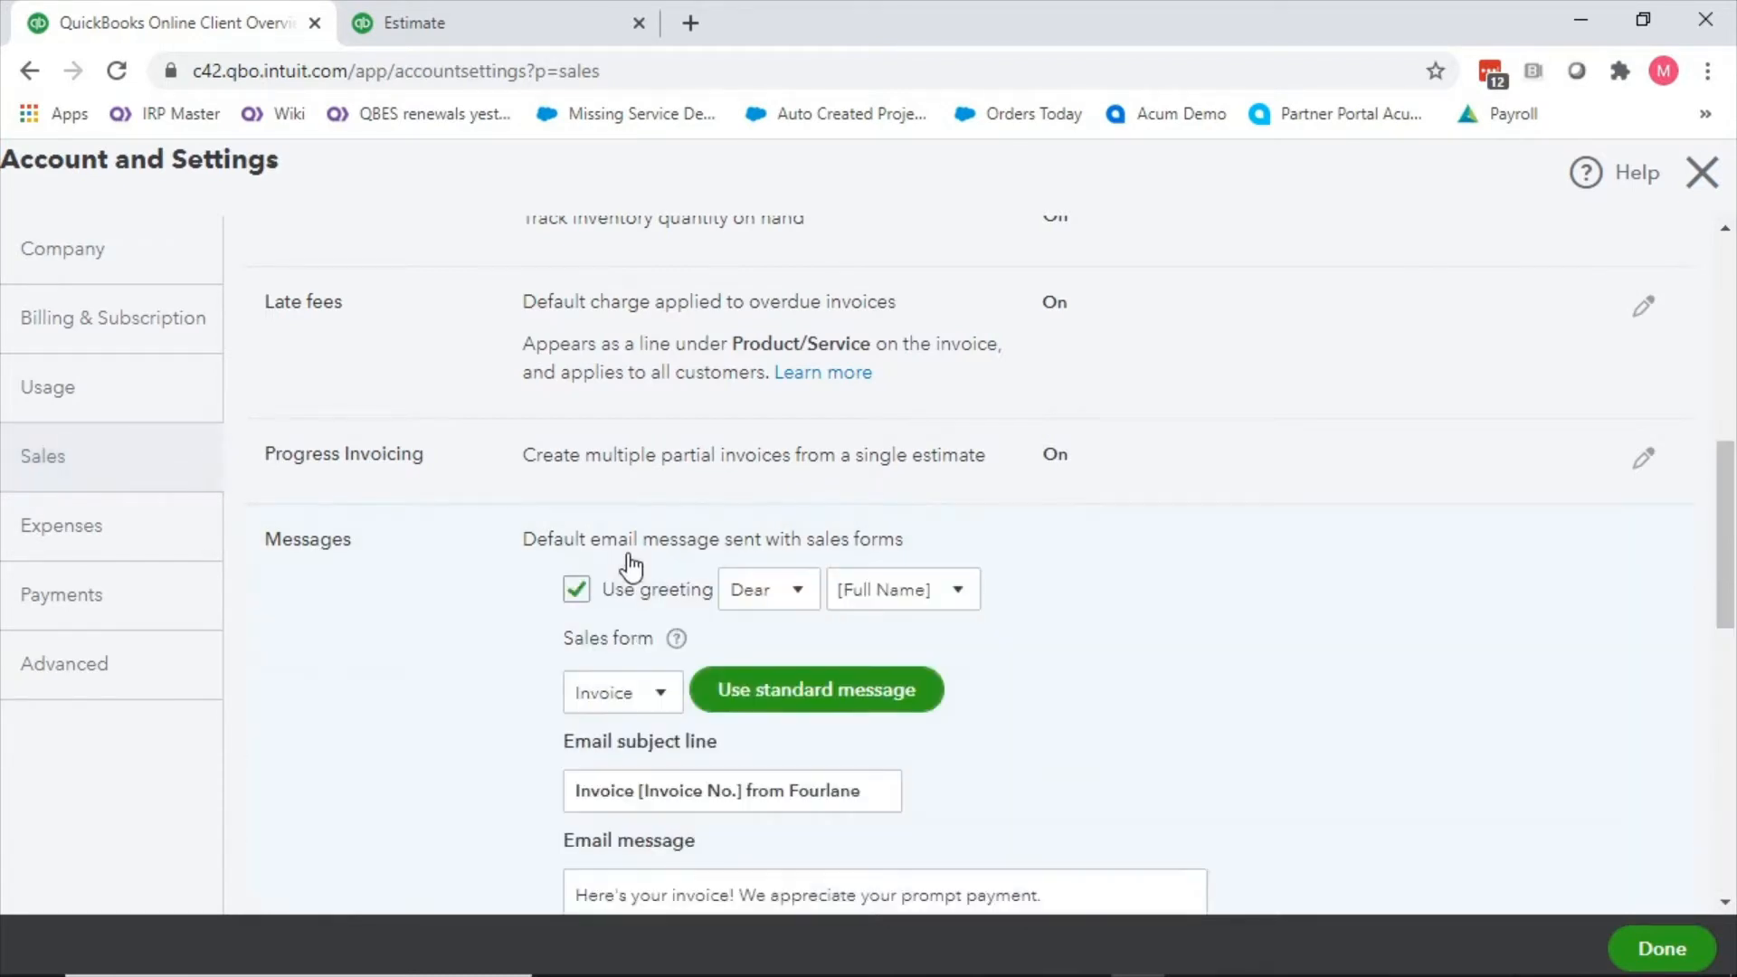
scroll(1267, 552, "down", 3)
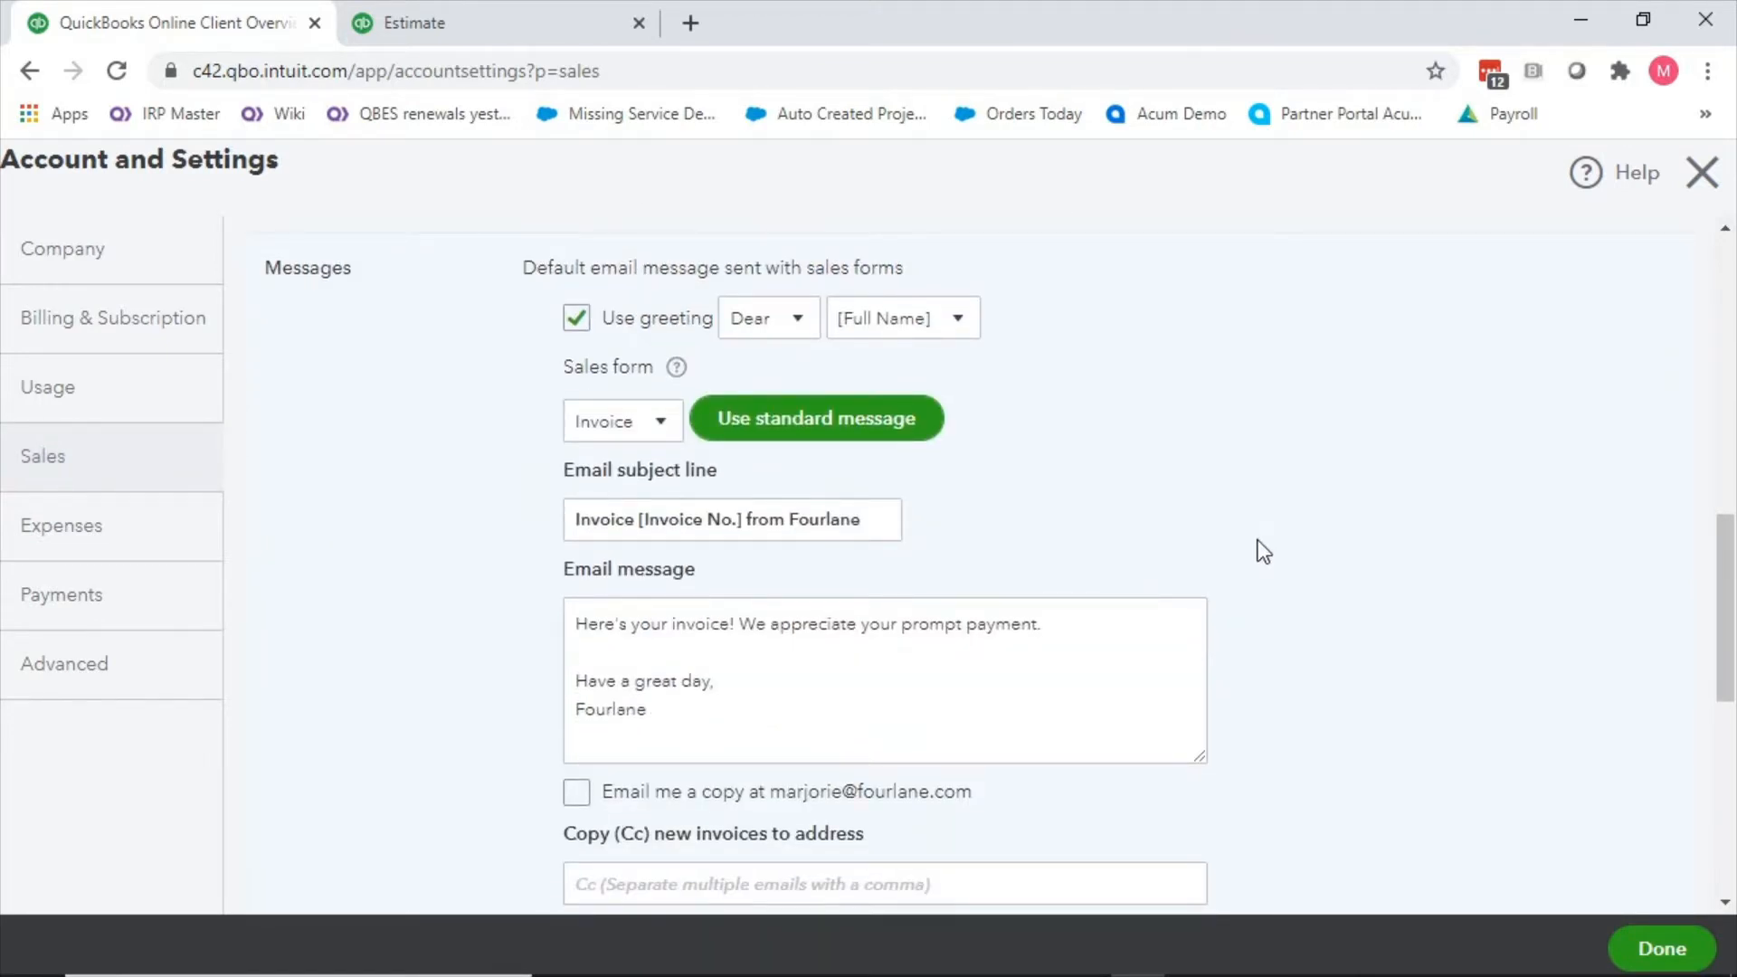
left_click(679, 423)
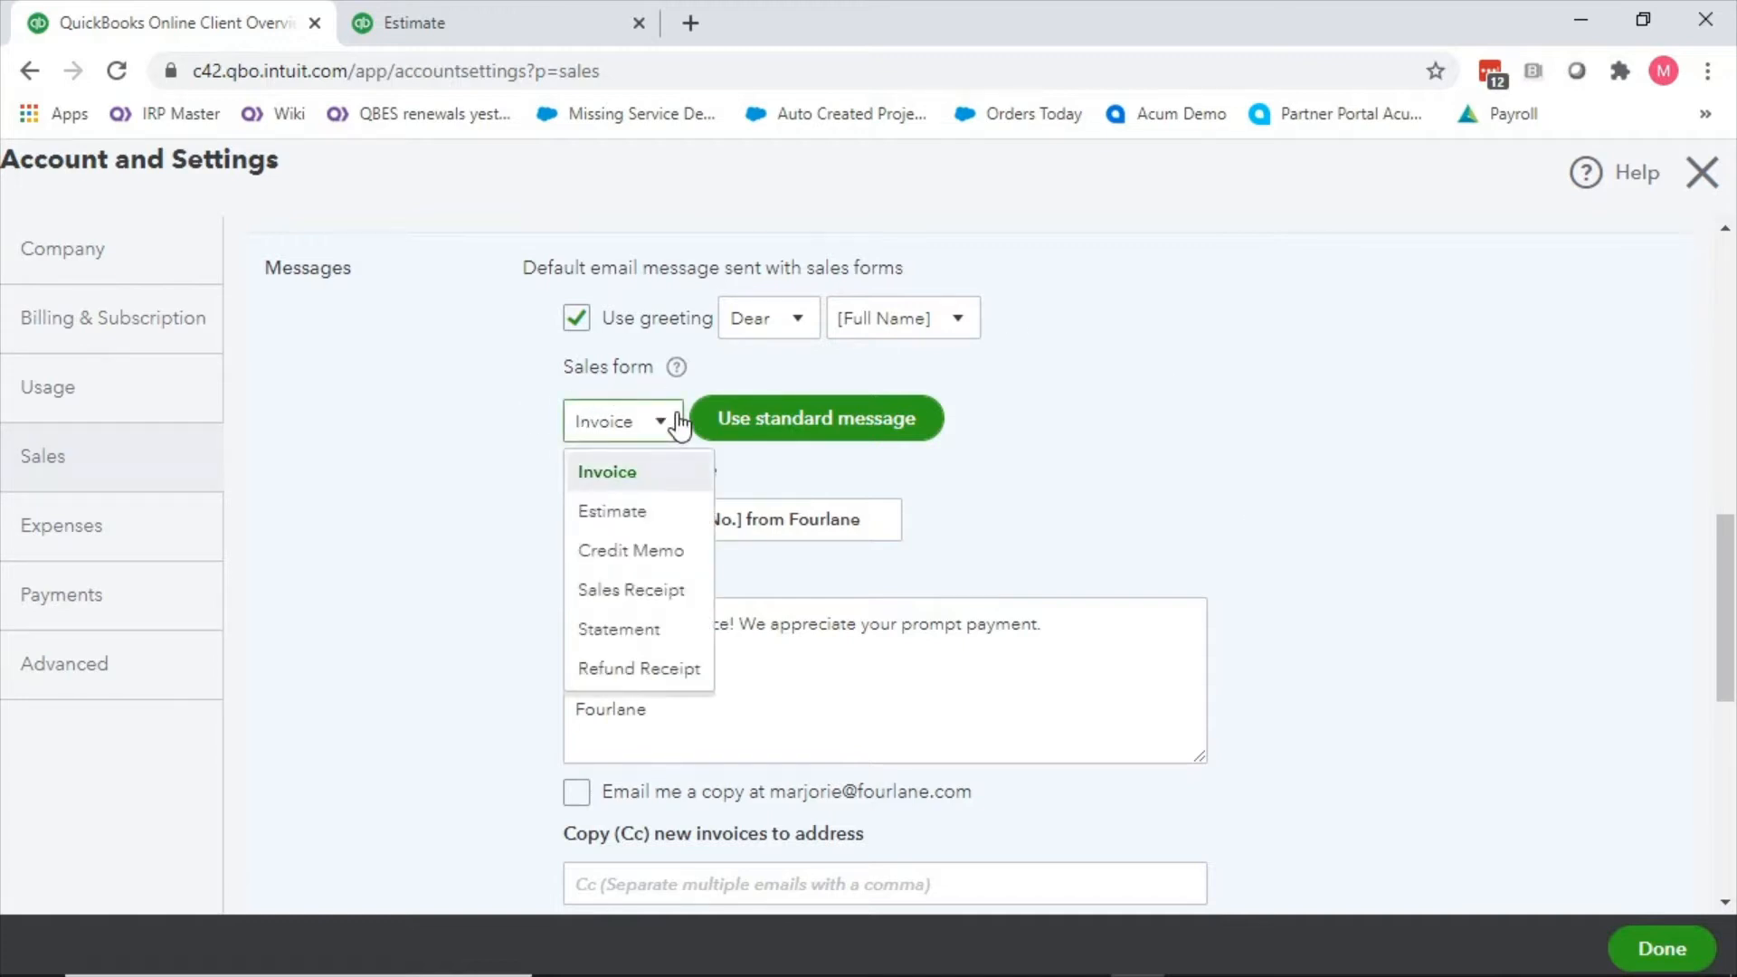
left_click(534, 336)
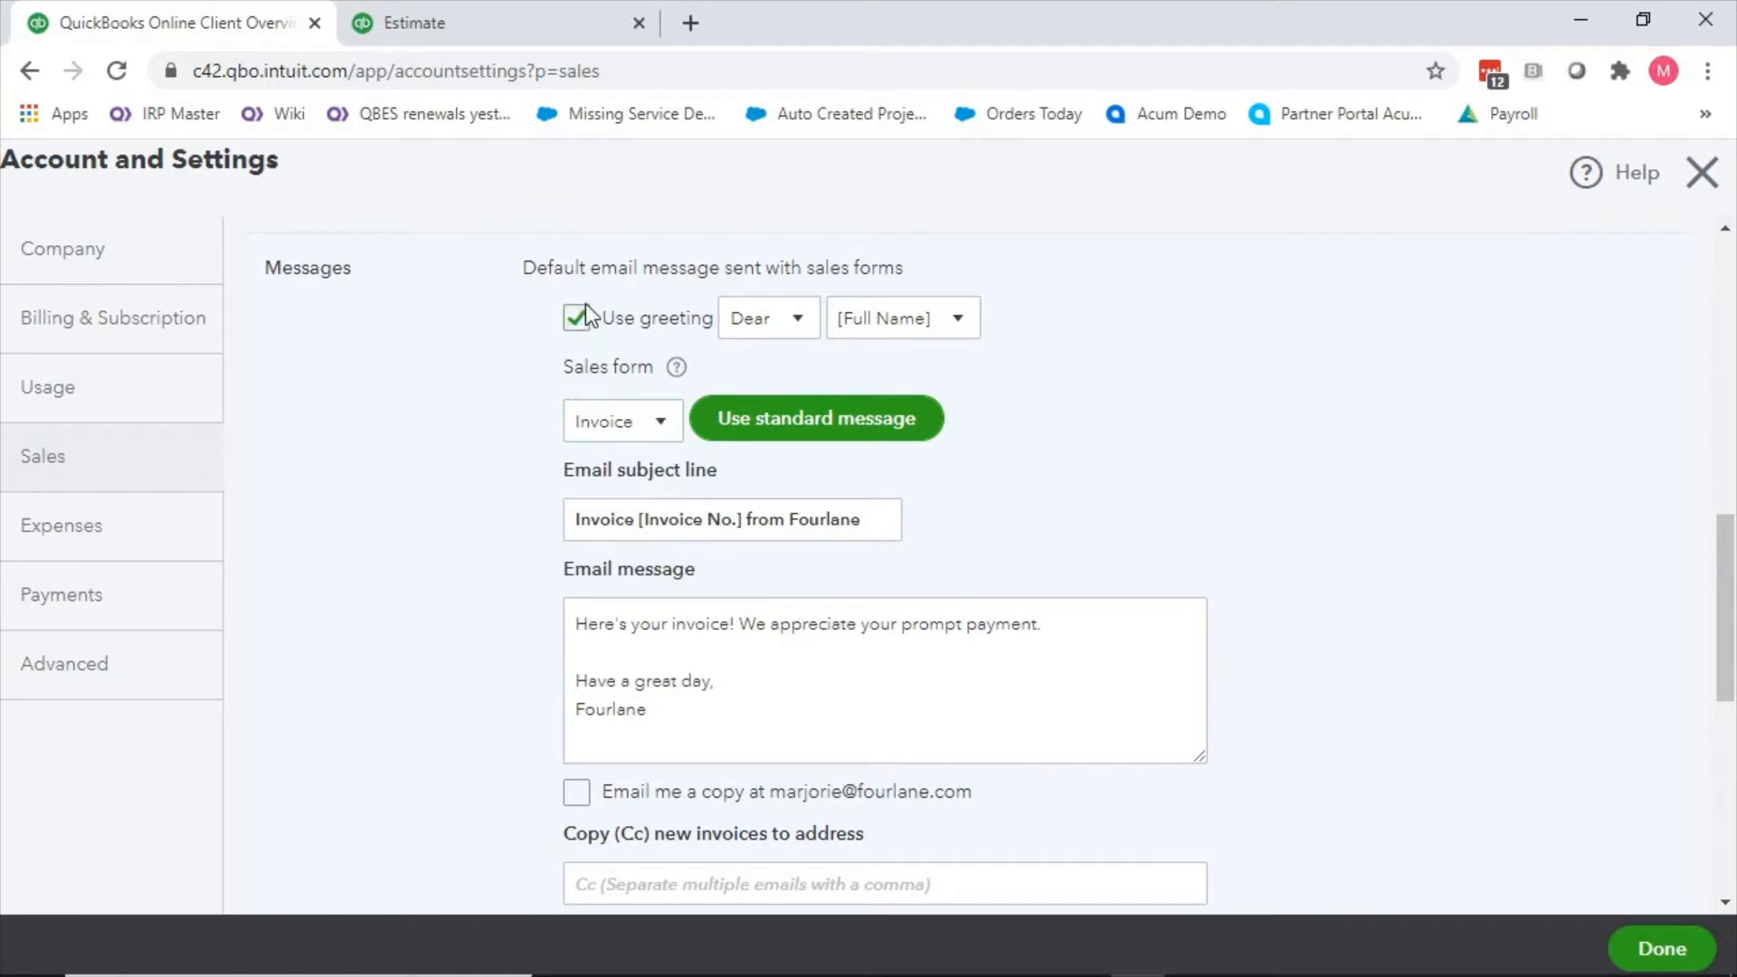
Set the default email greeting to <blank> followed by [Company Name].
left_click(796, 319)
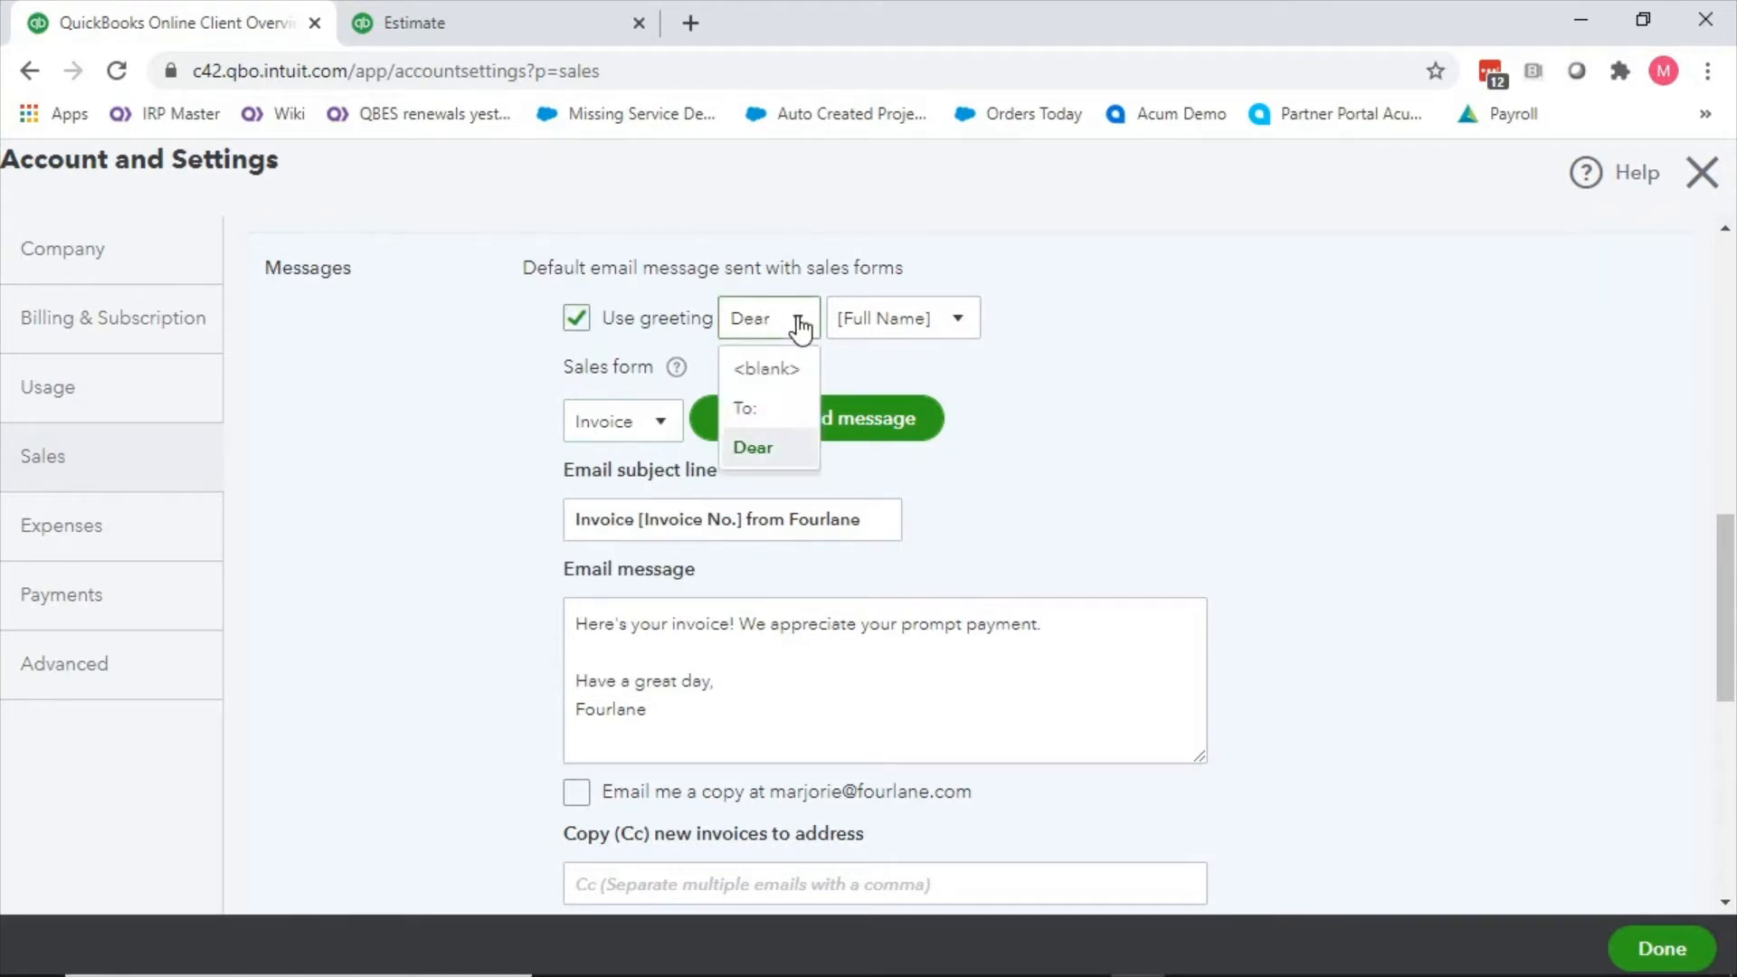
left_click(1018, 336)
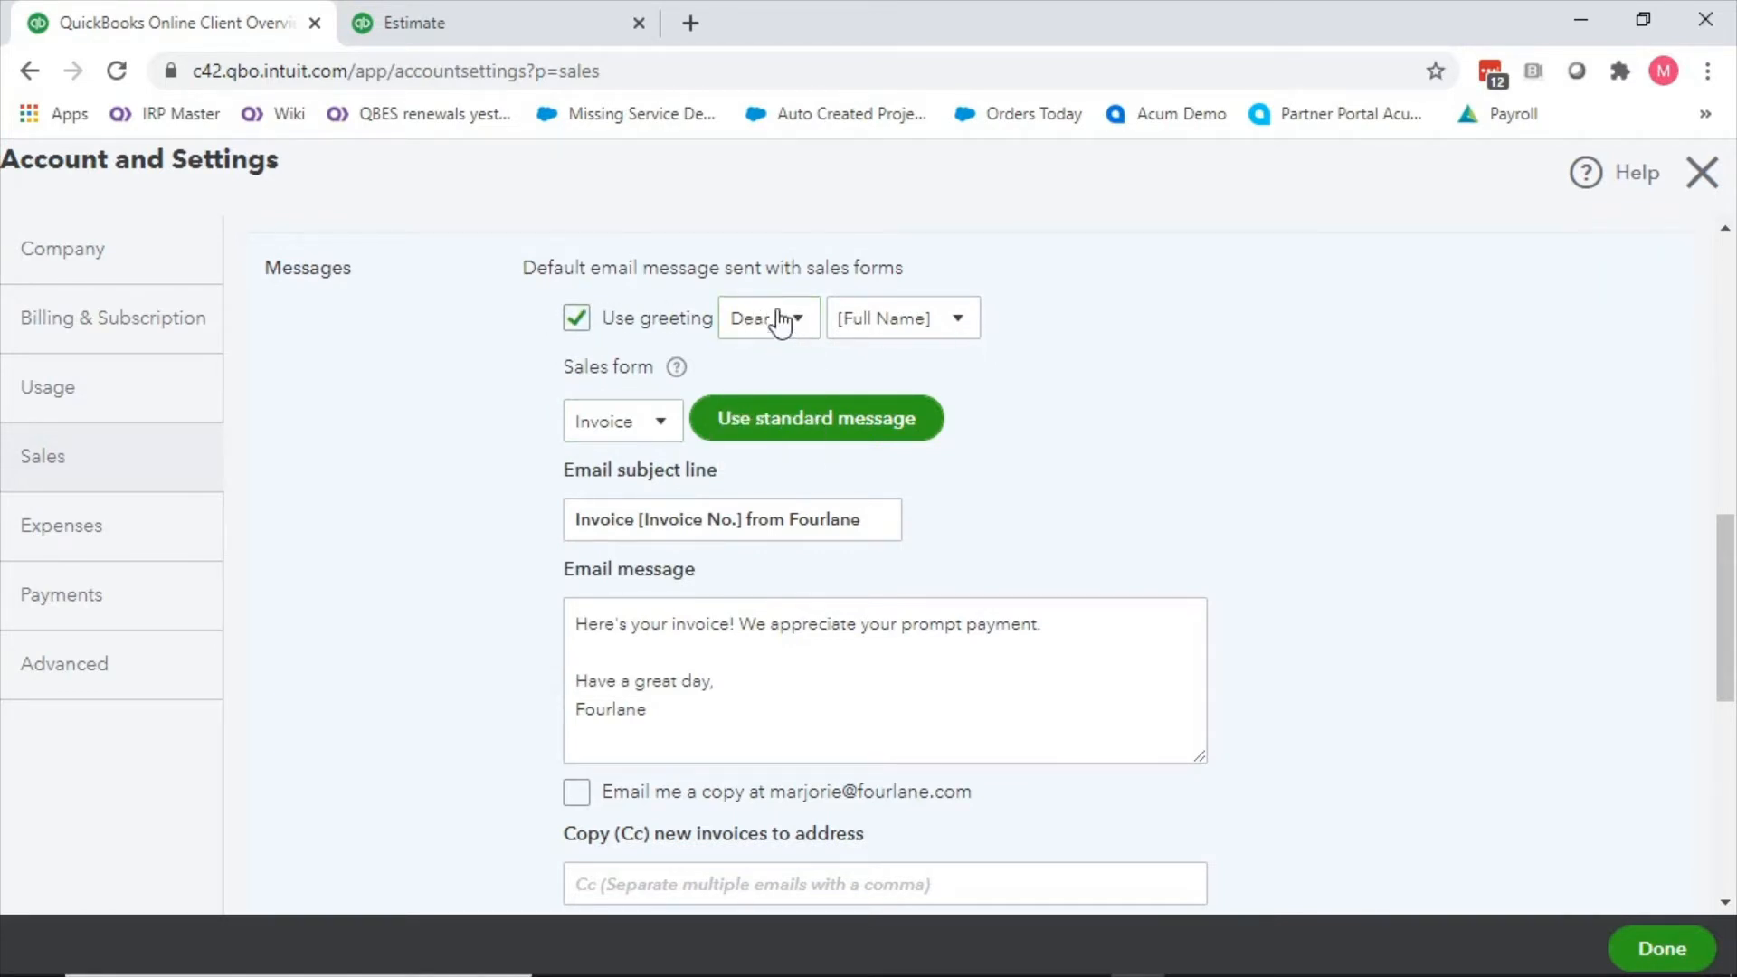
left_click(957, 322)
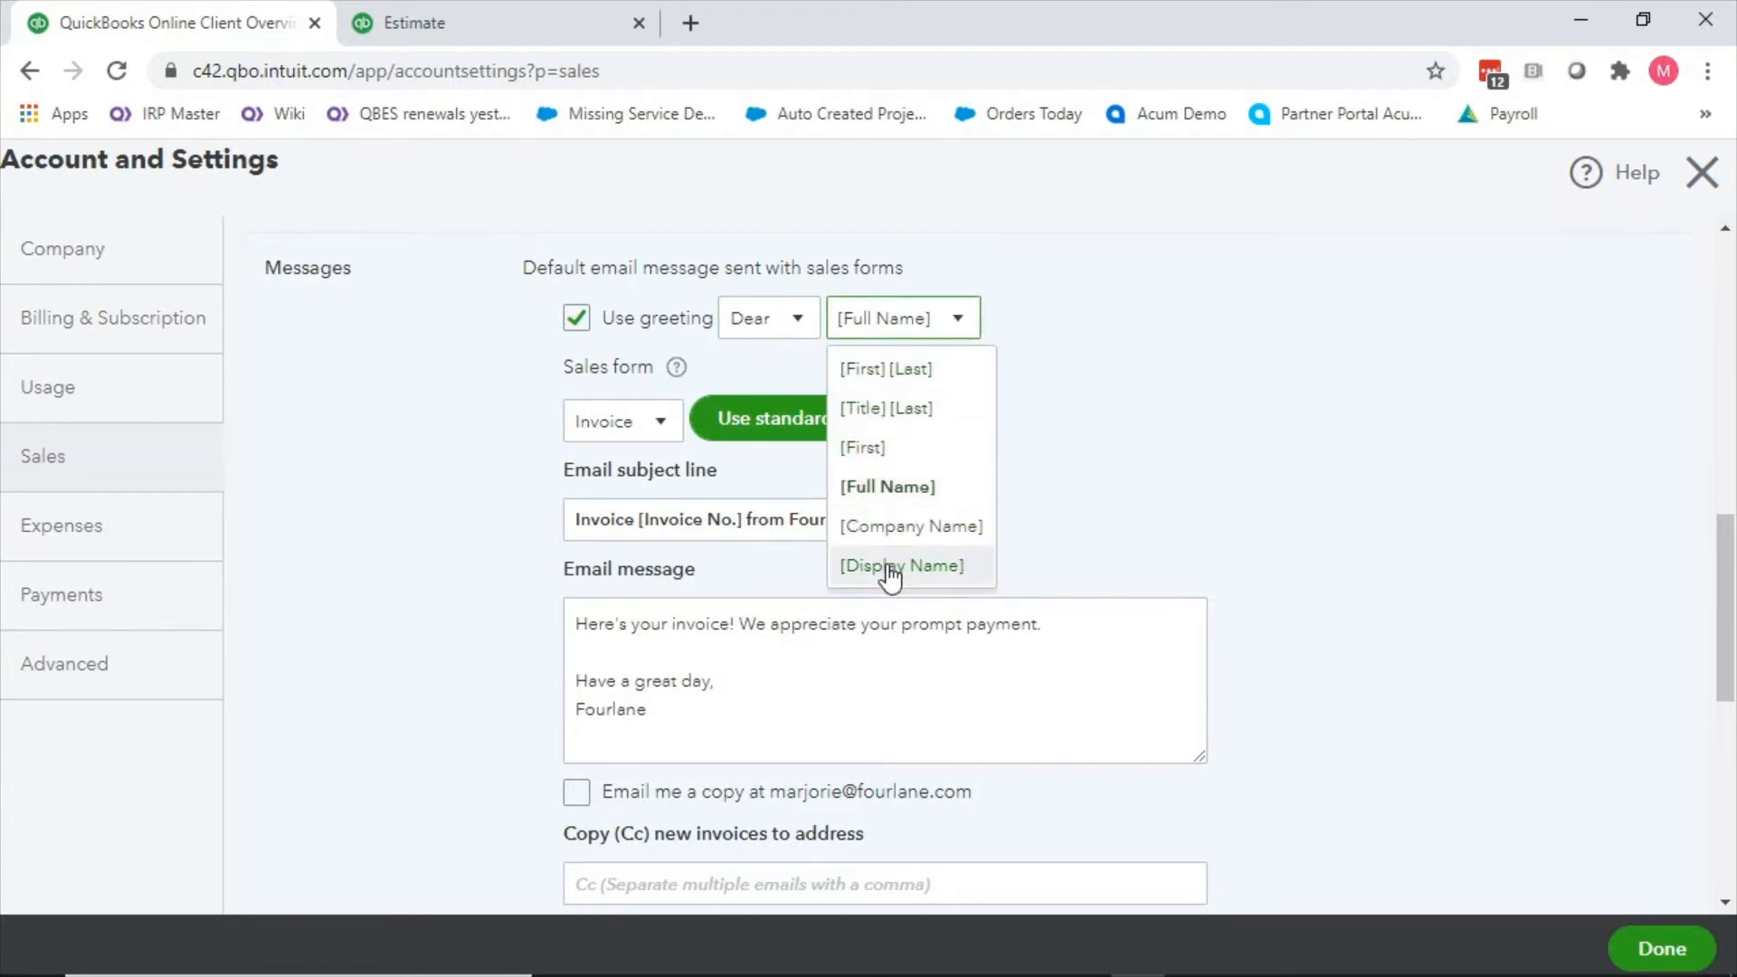
left_click(919, 530)
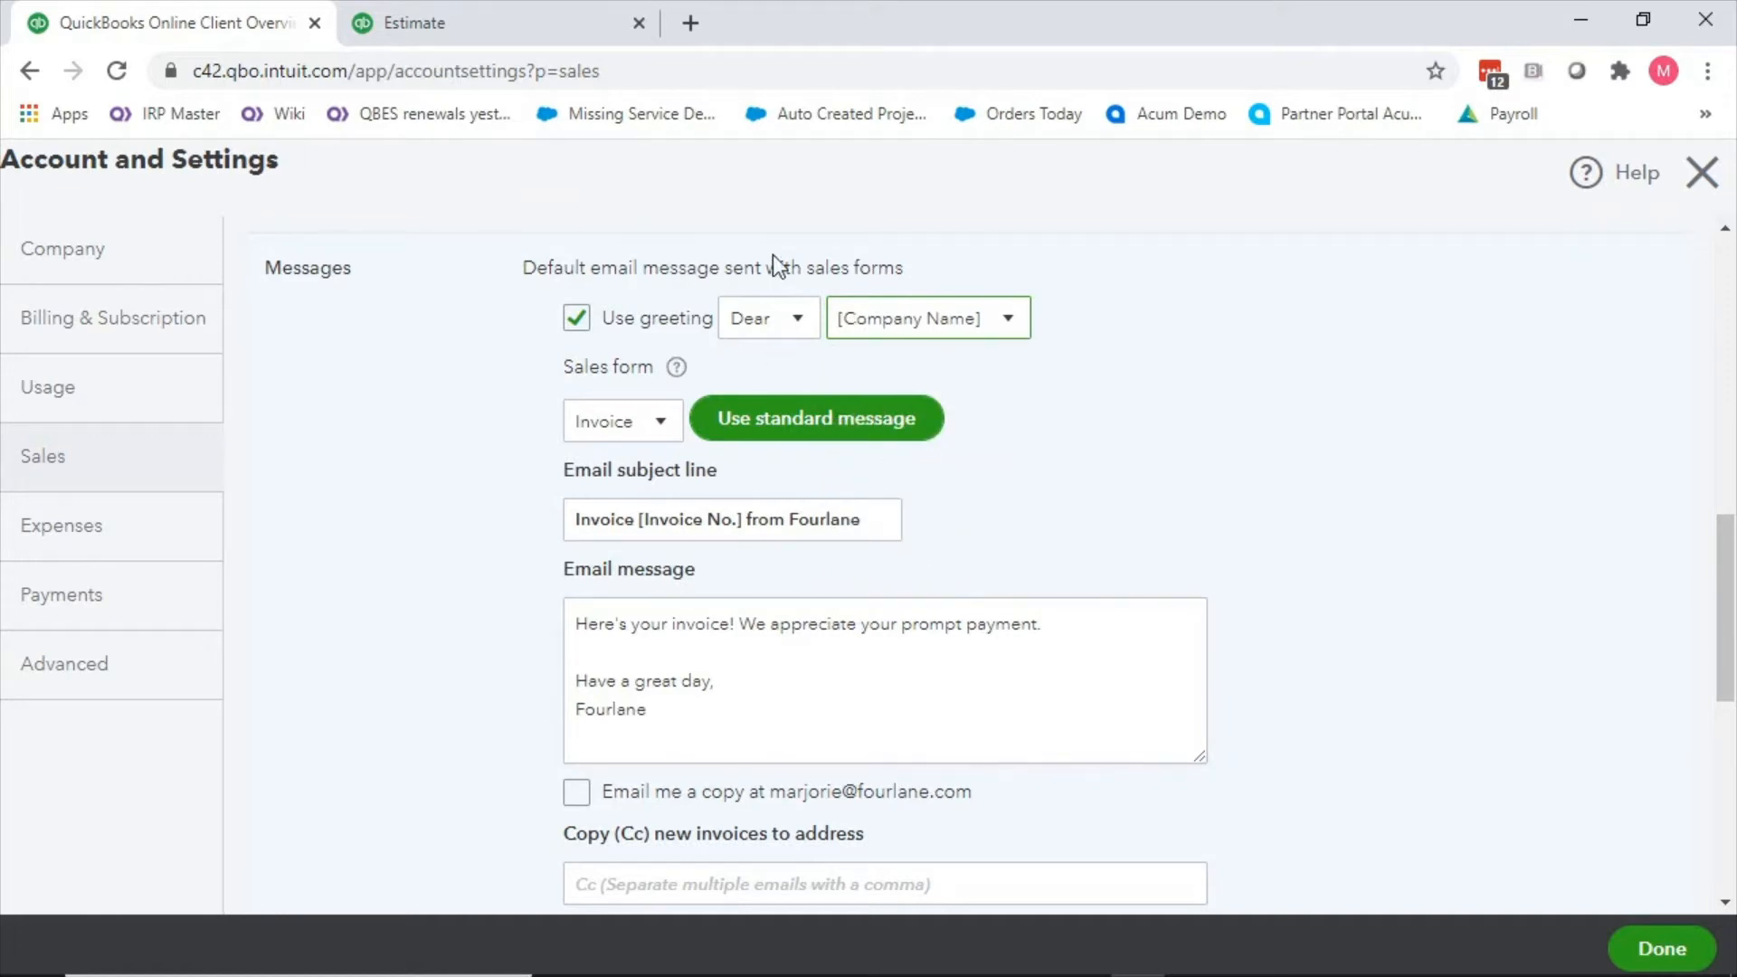
left_click(795, 321)
left_click(765, 369)
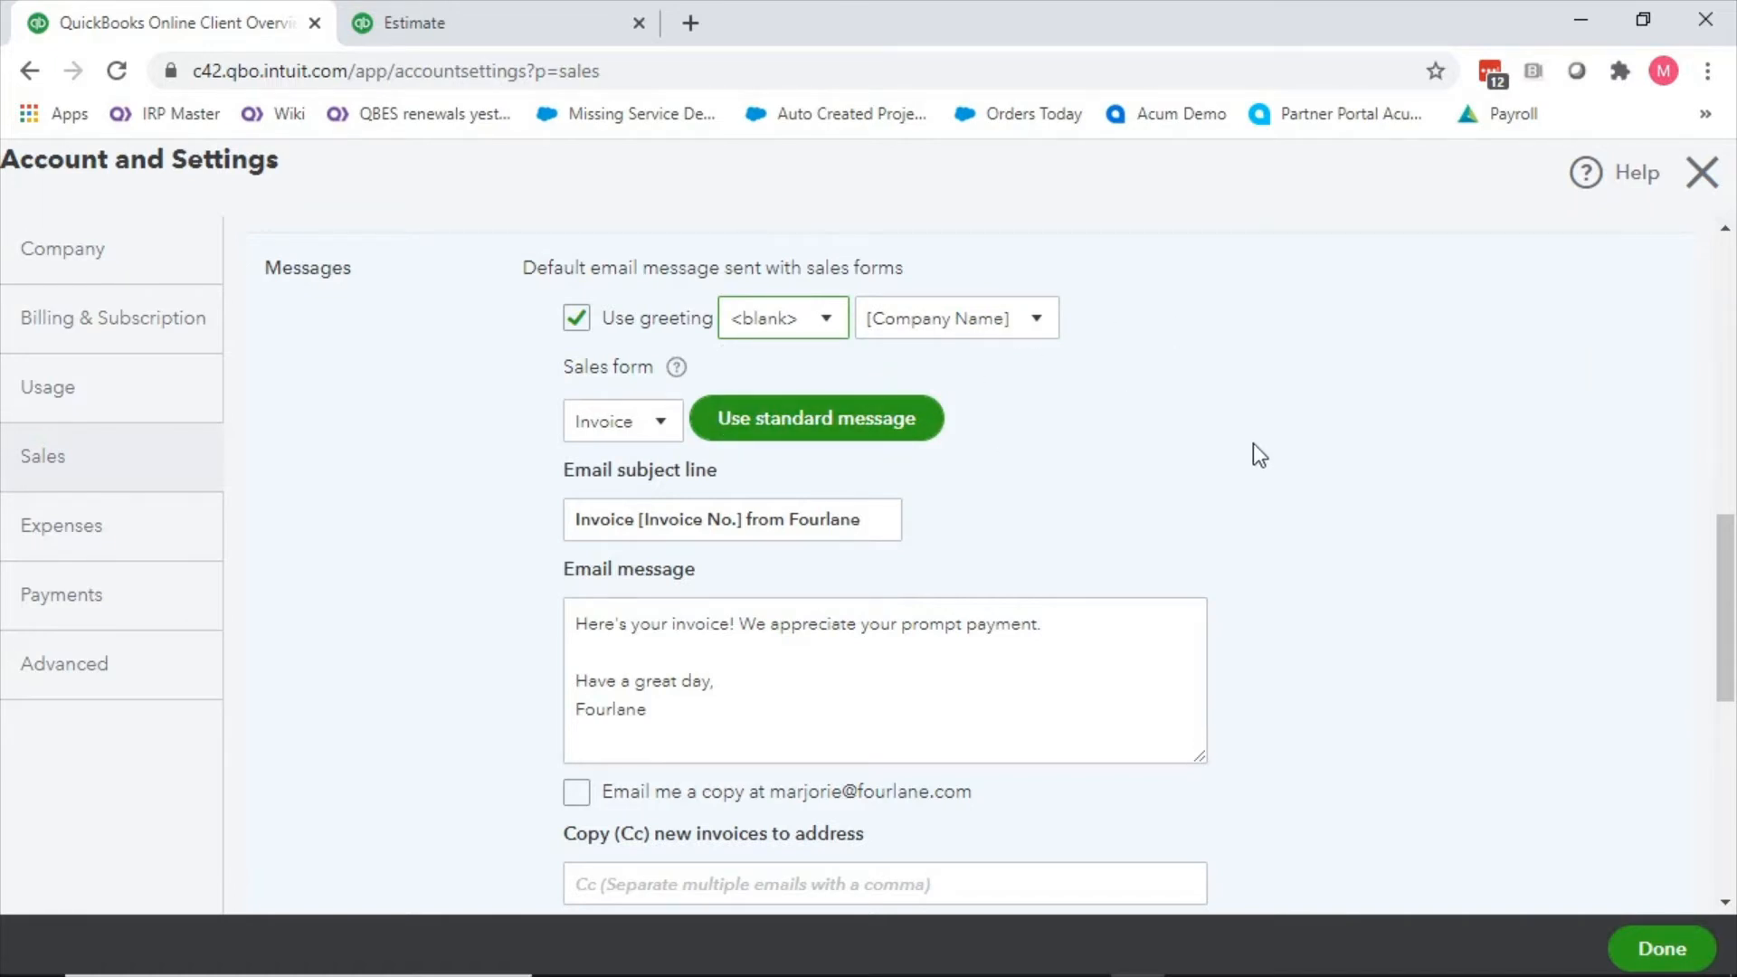
Review the default emails for Estimate, Credit Memo and Sales Receipt, then return to Invoice and examine the invoice number placeholder in its subject line.
left_click(662, 427)
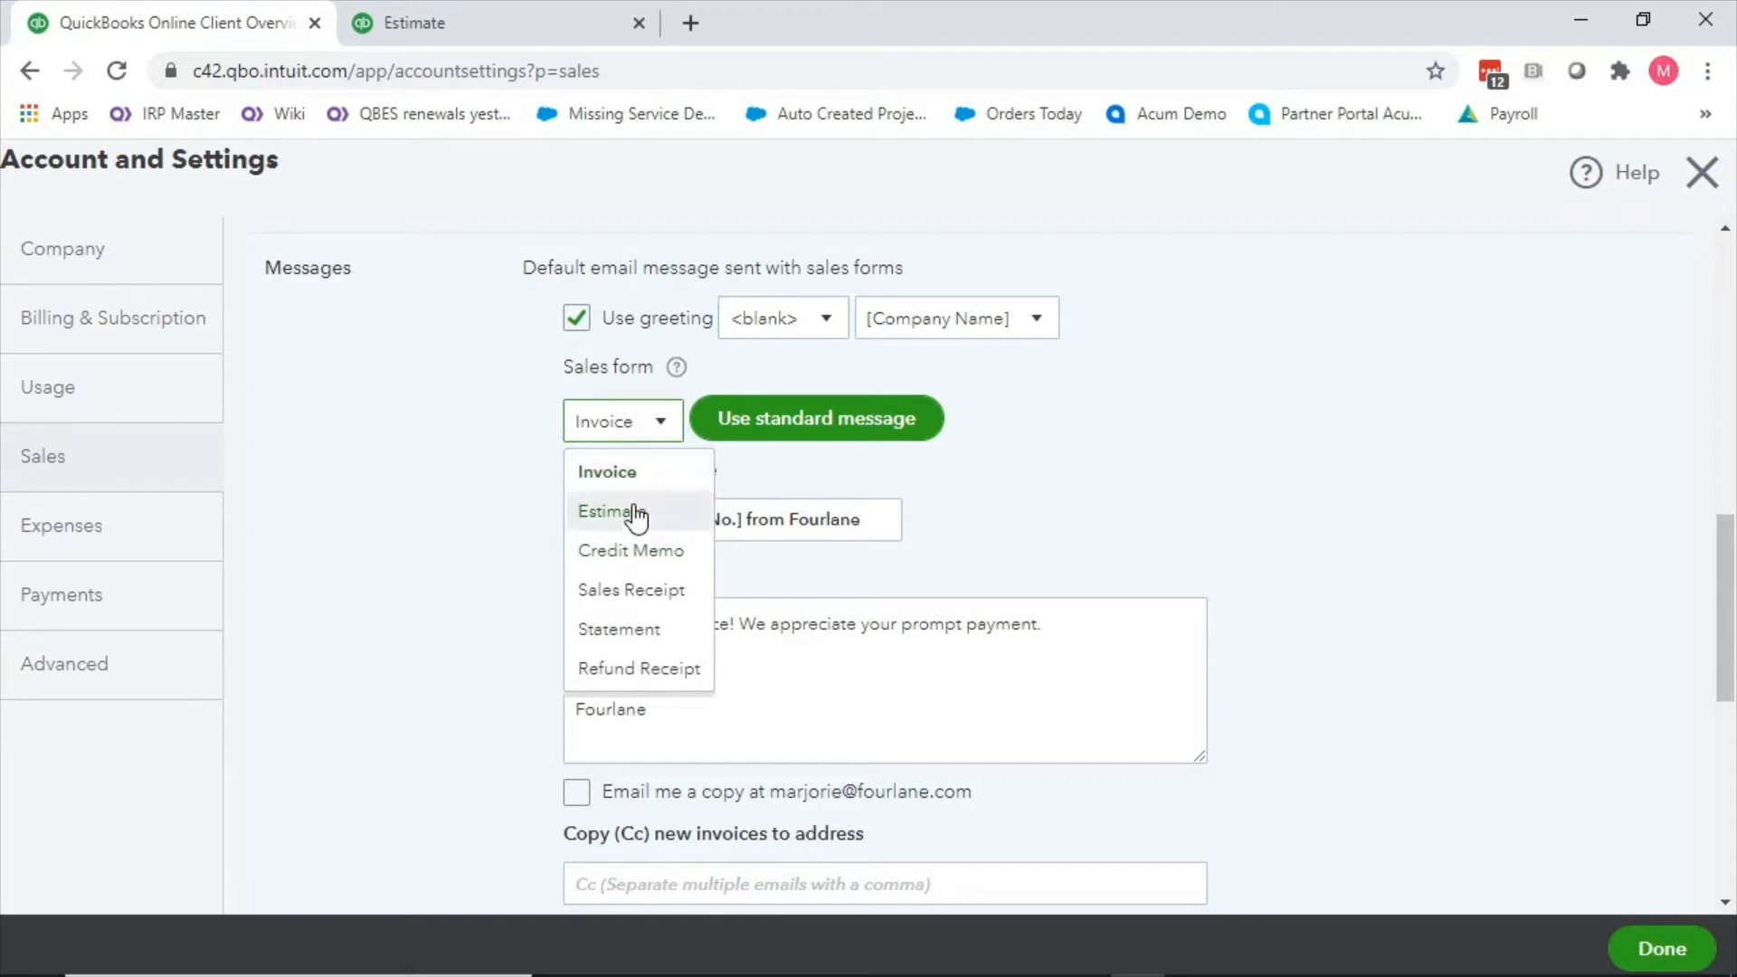
left_click(640, 511)
left_click(674, 420)
left_click(658, 552)
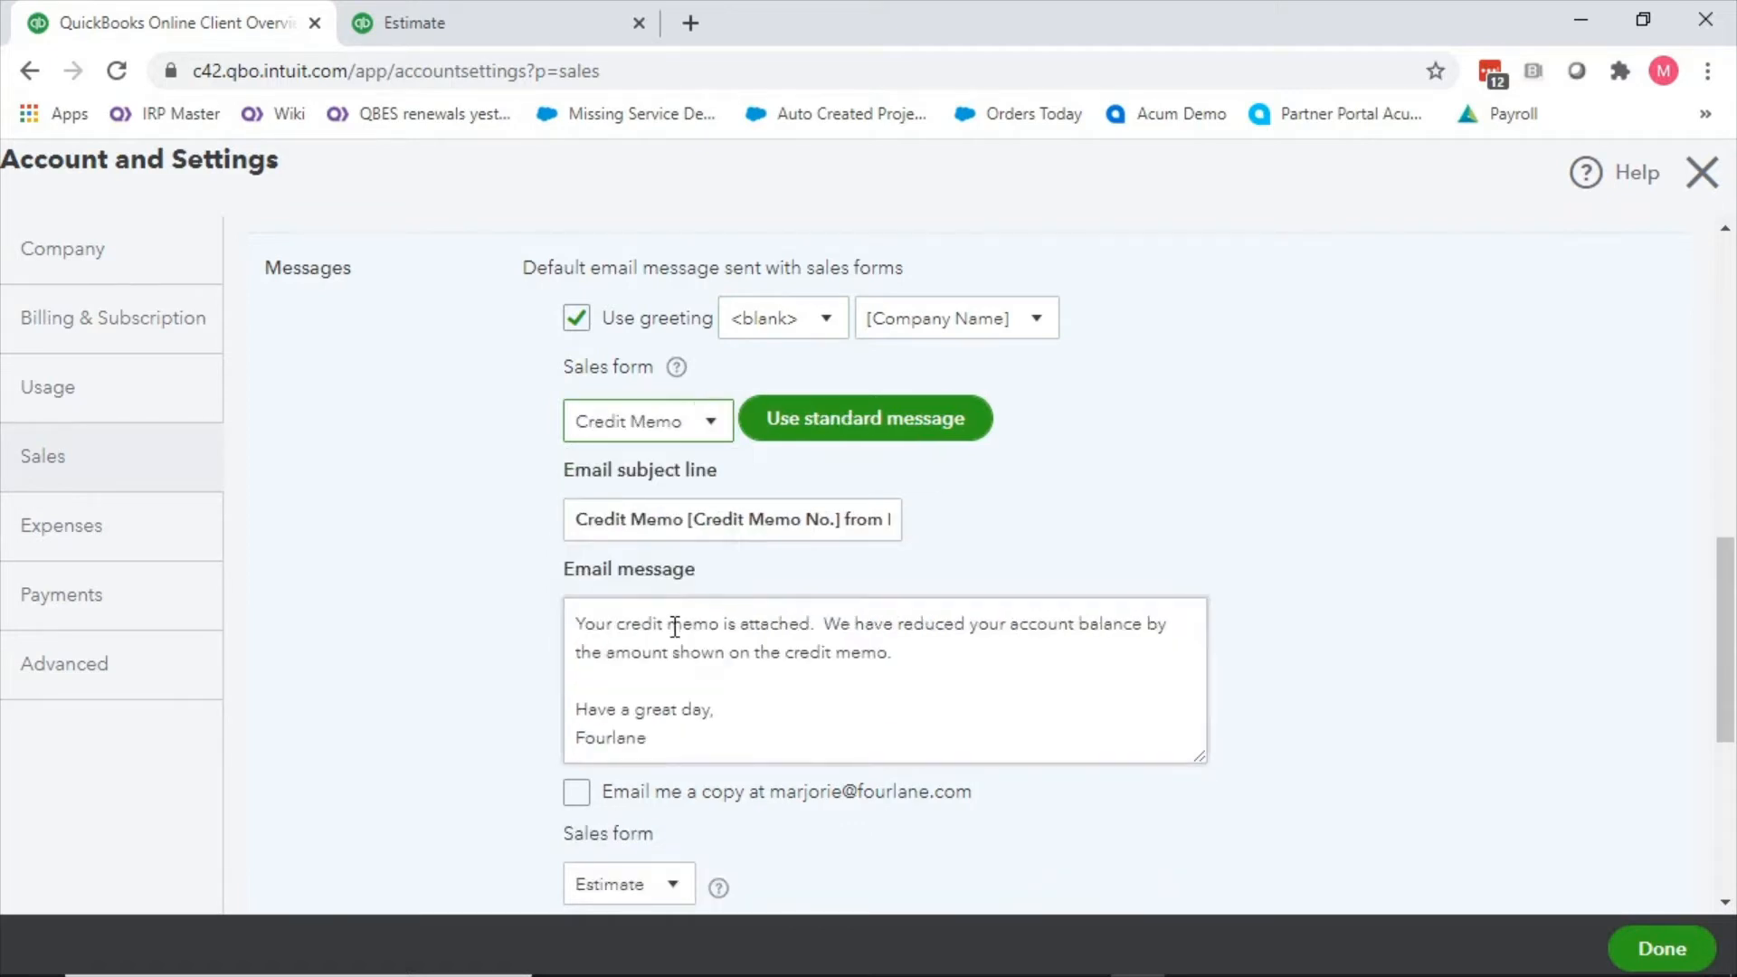
left_click(720, 425)
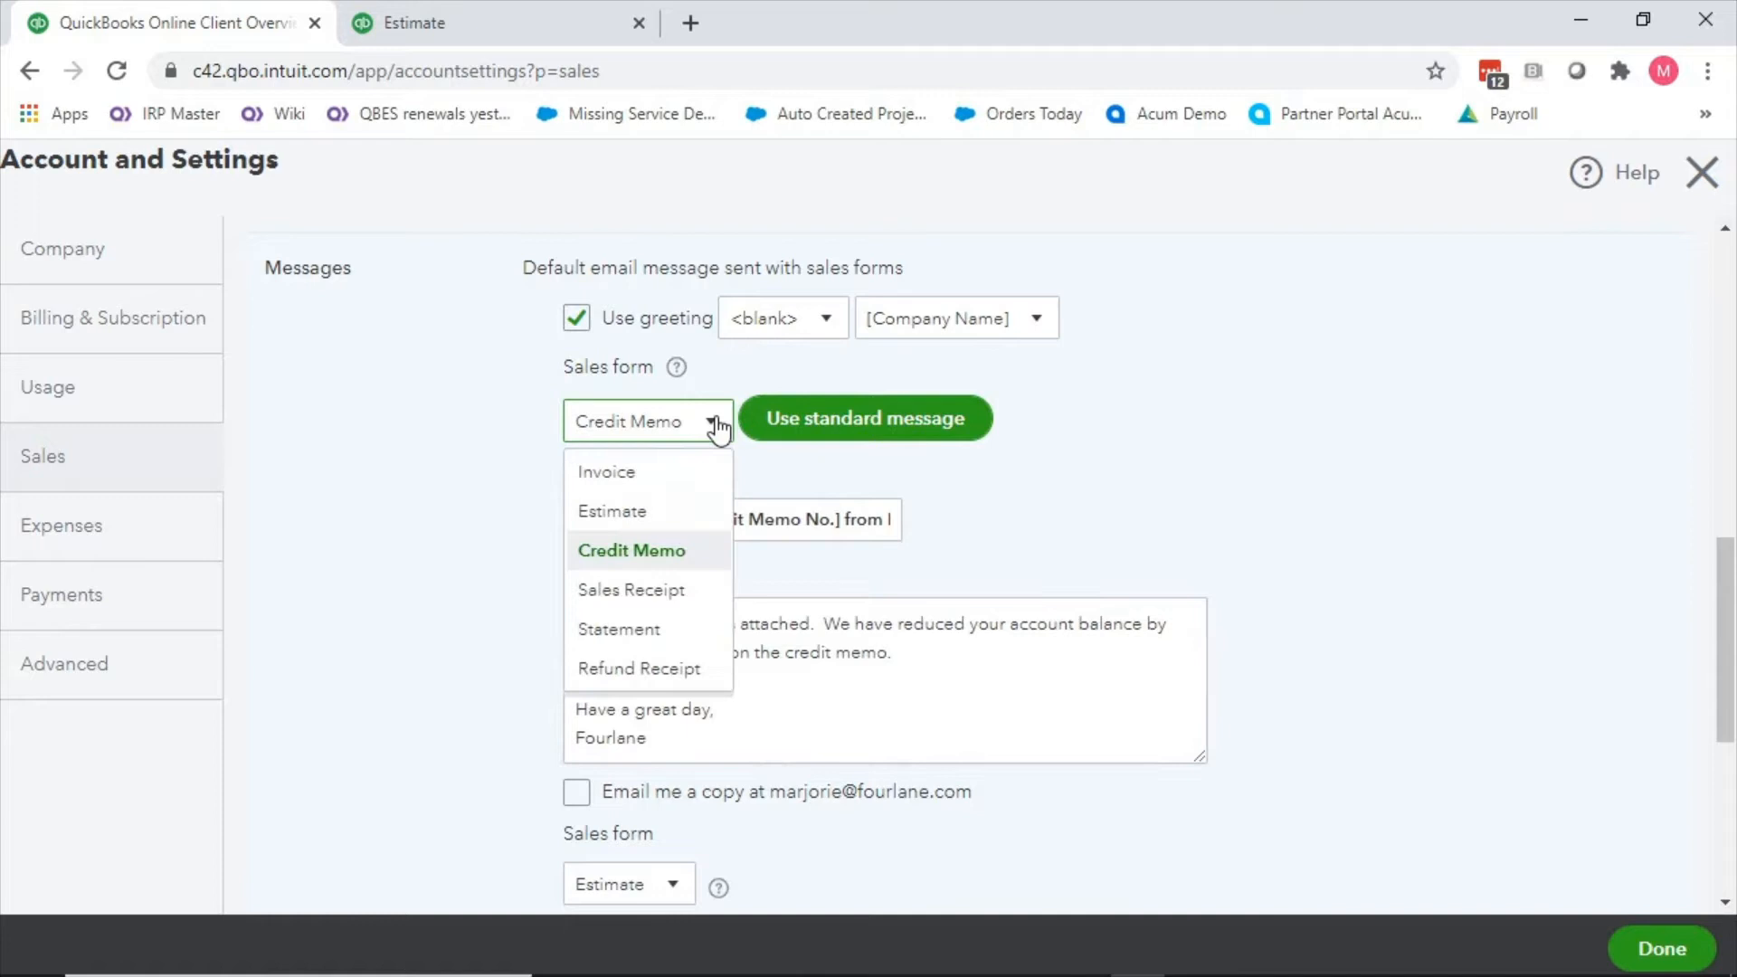
left_click(643, 592)
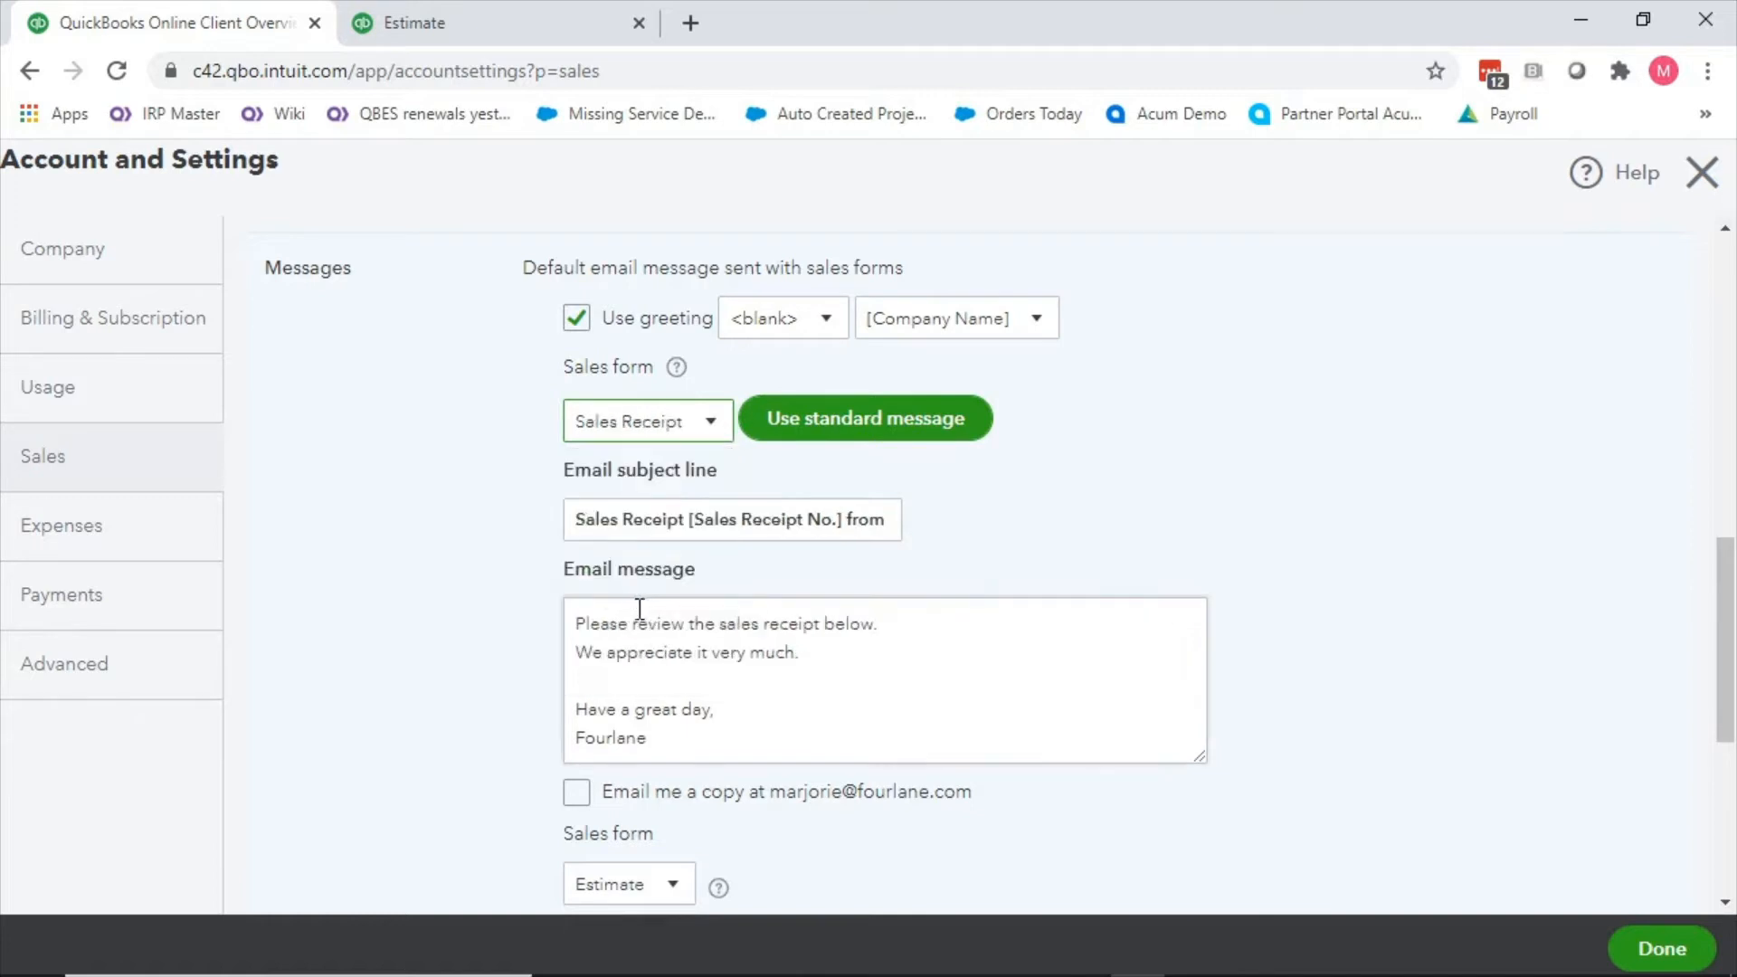
left_click(706, 423)
left_click(679, 472)
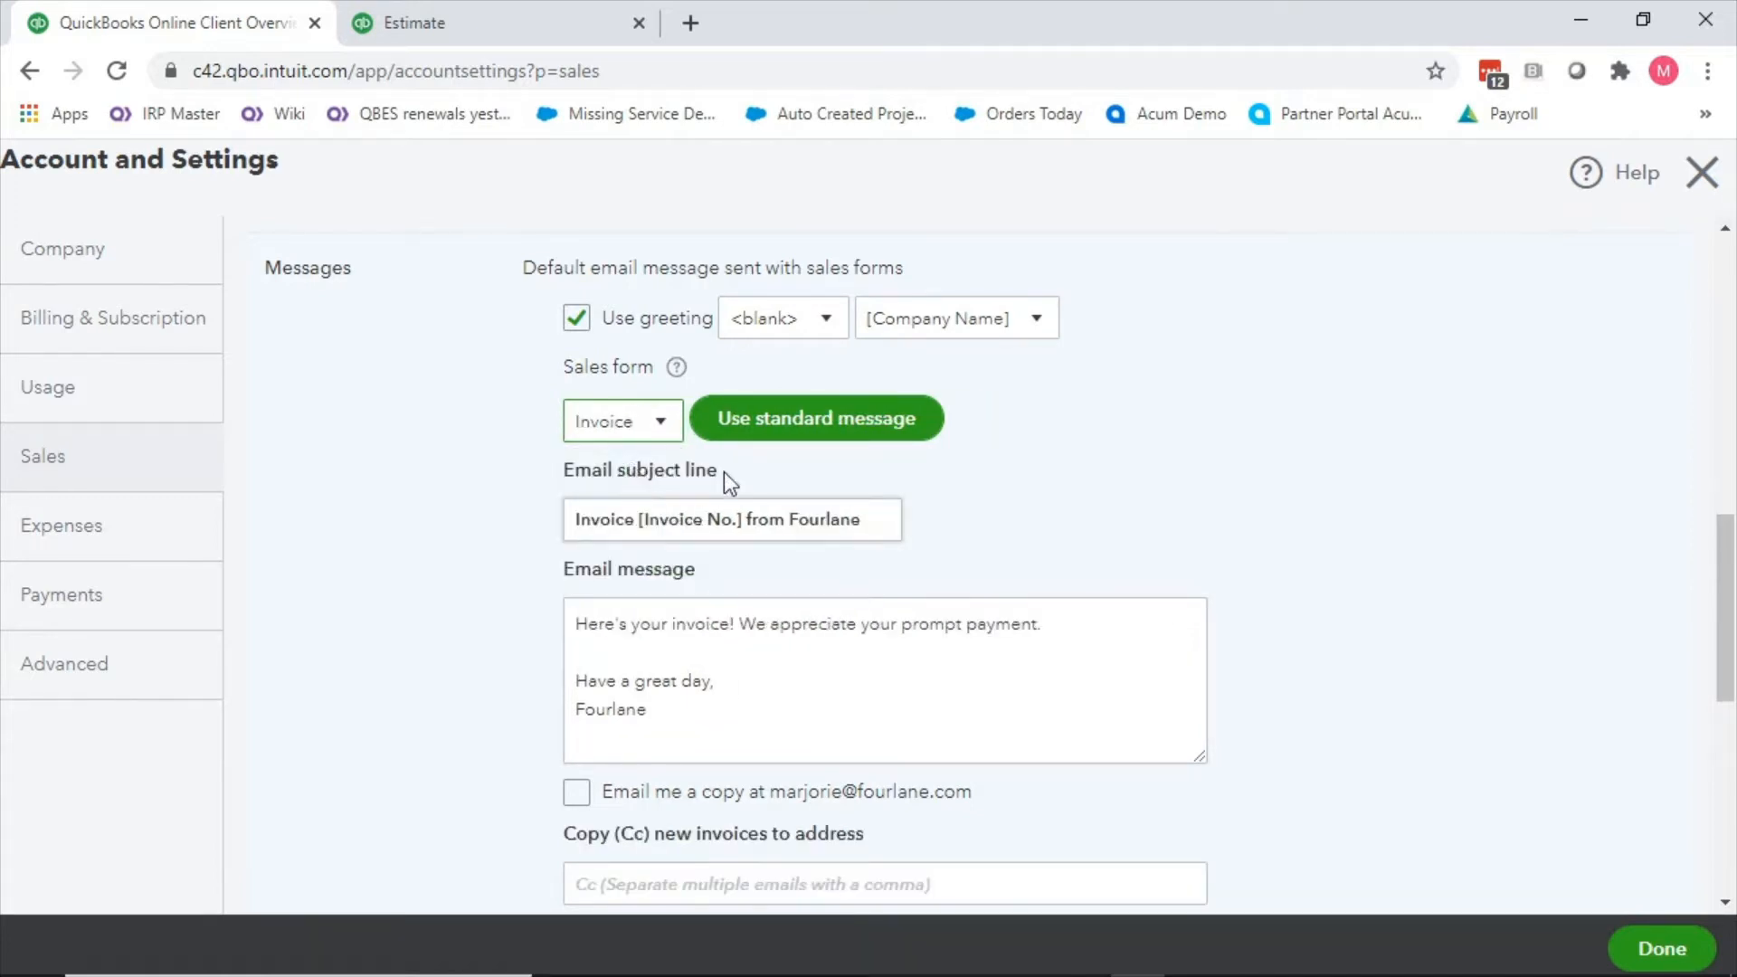
left_click(672, 431)
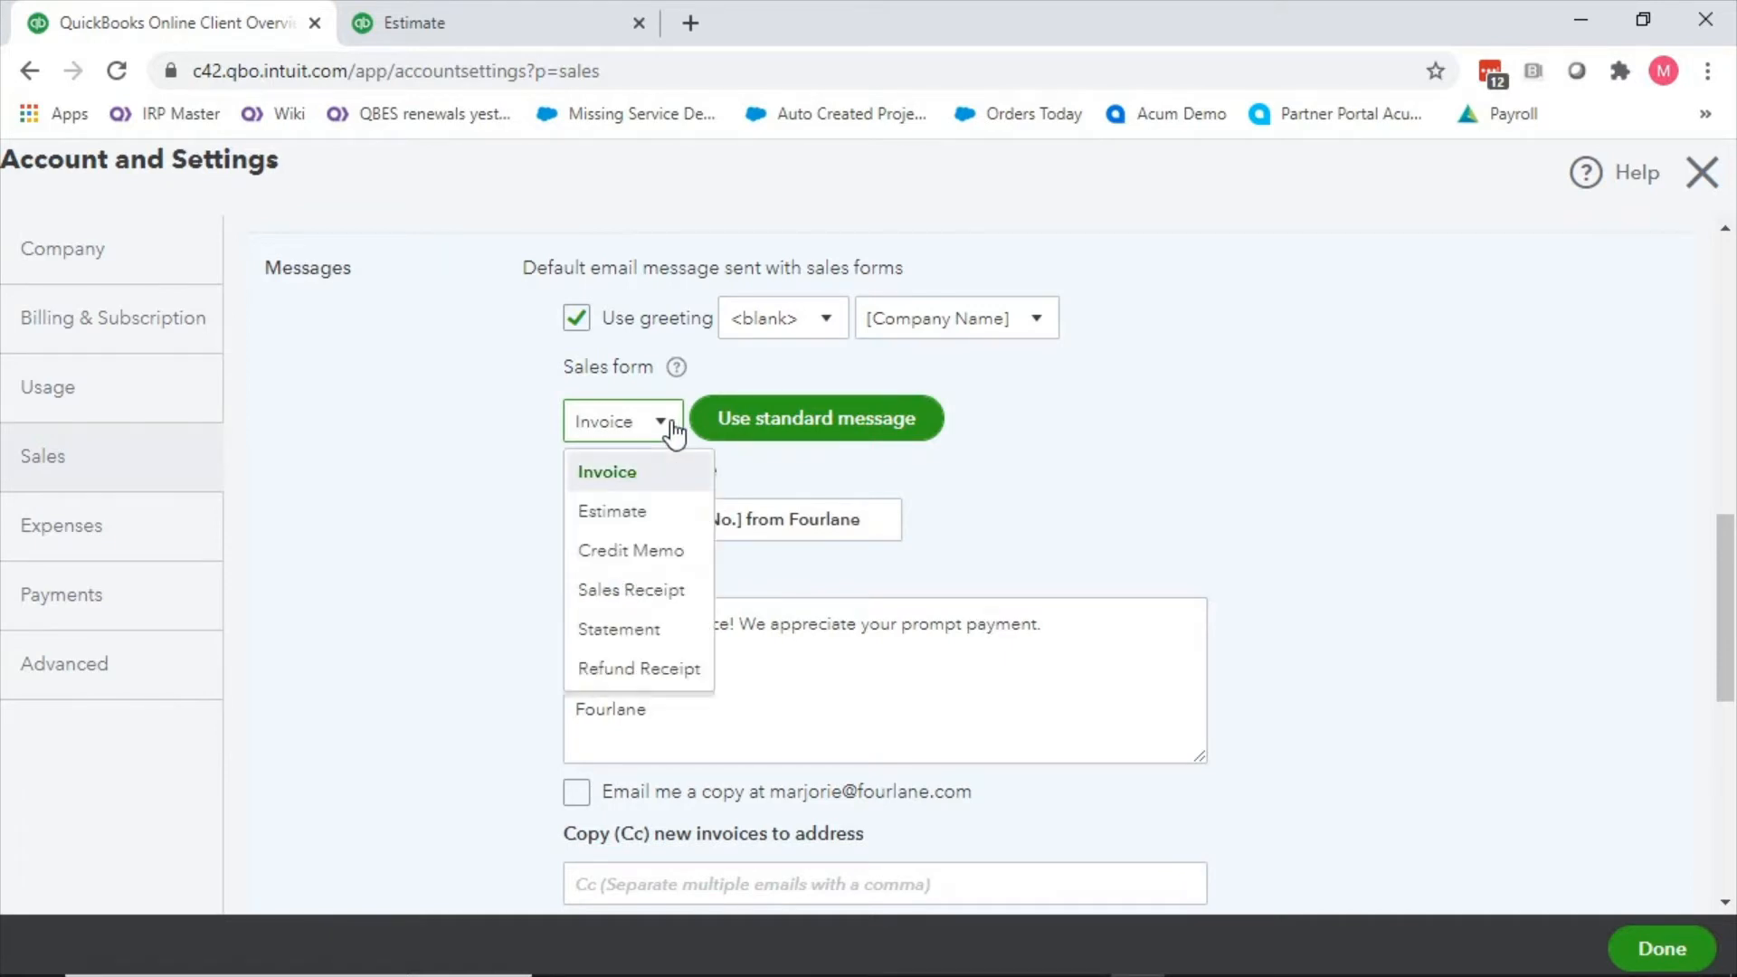
left_click(1050, 449)
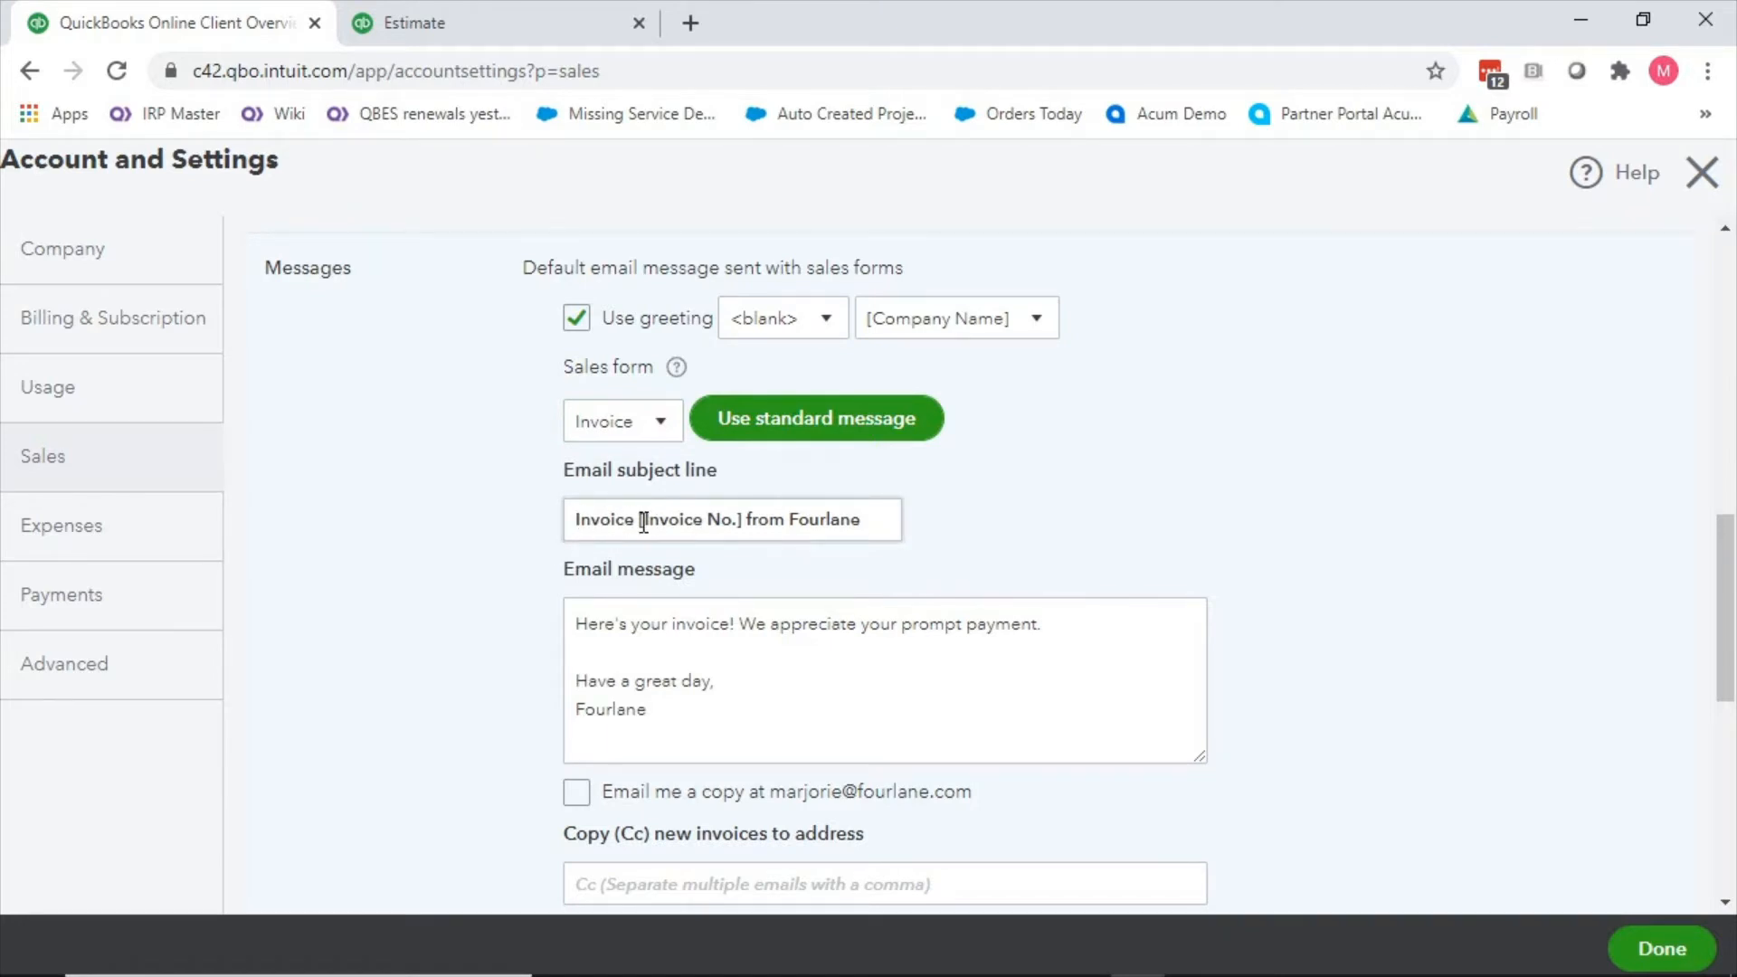
left_click_drag(641, 523, 748, 525)
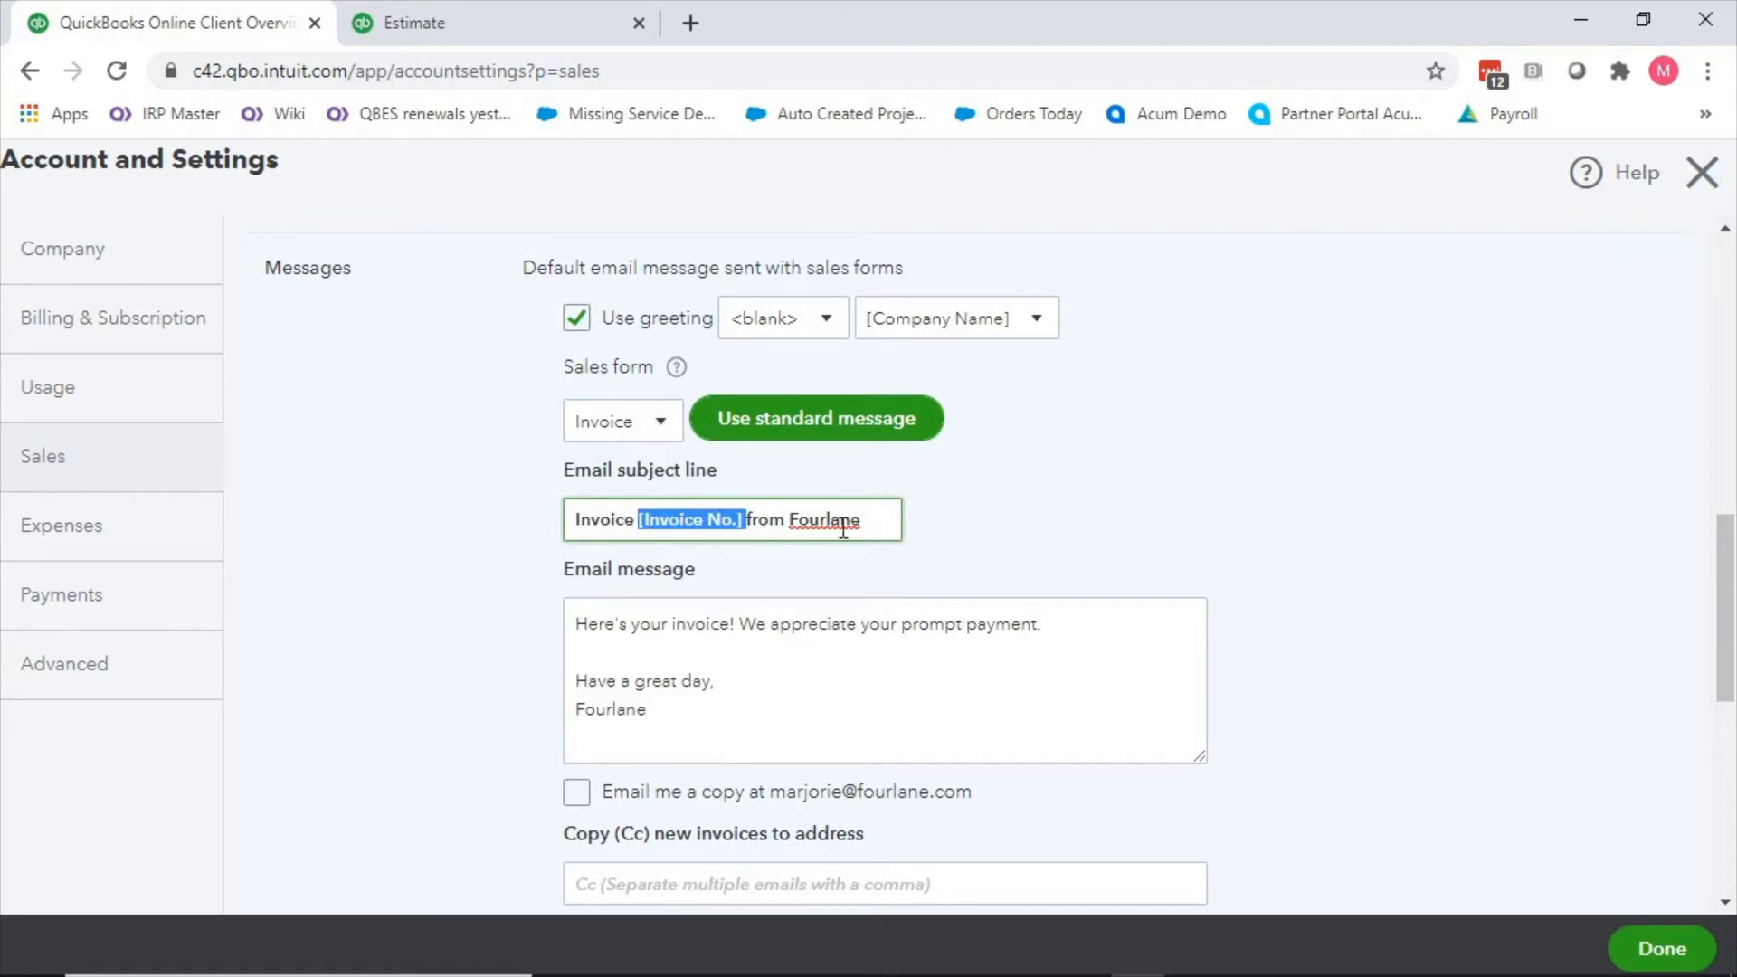
left_click(872, 523)
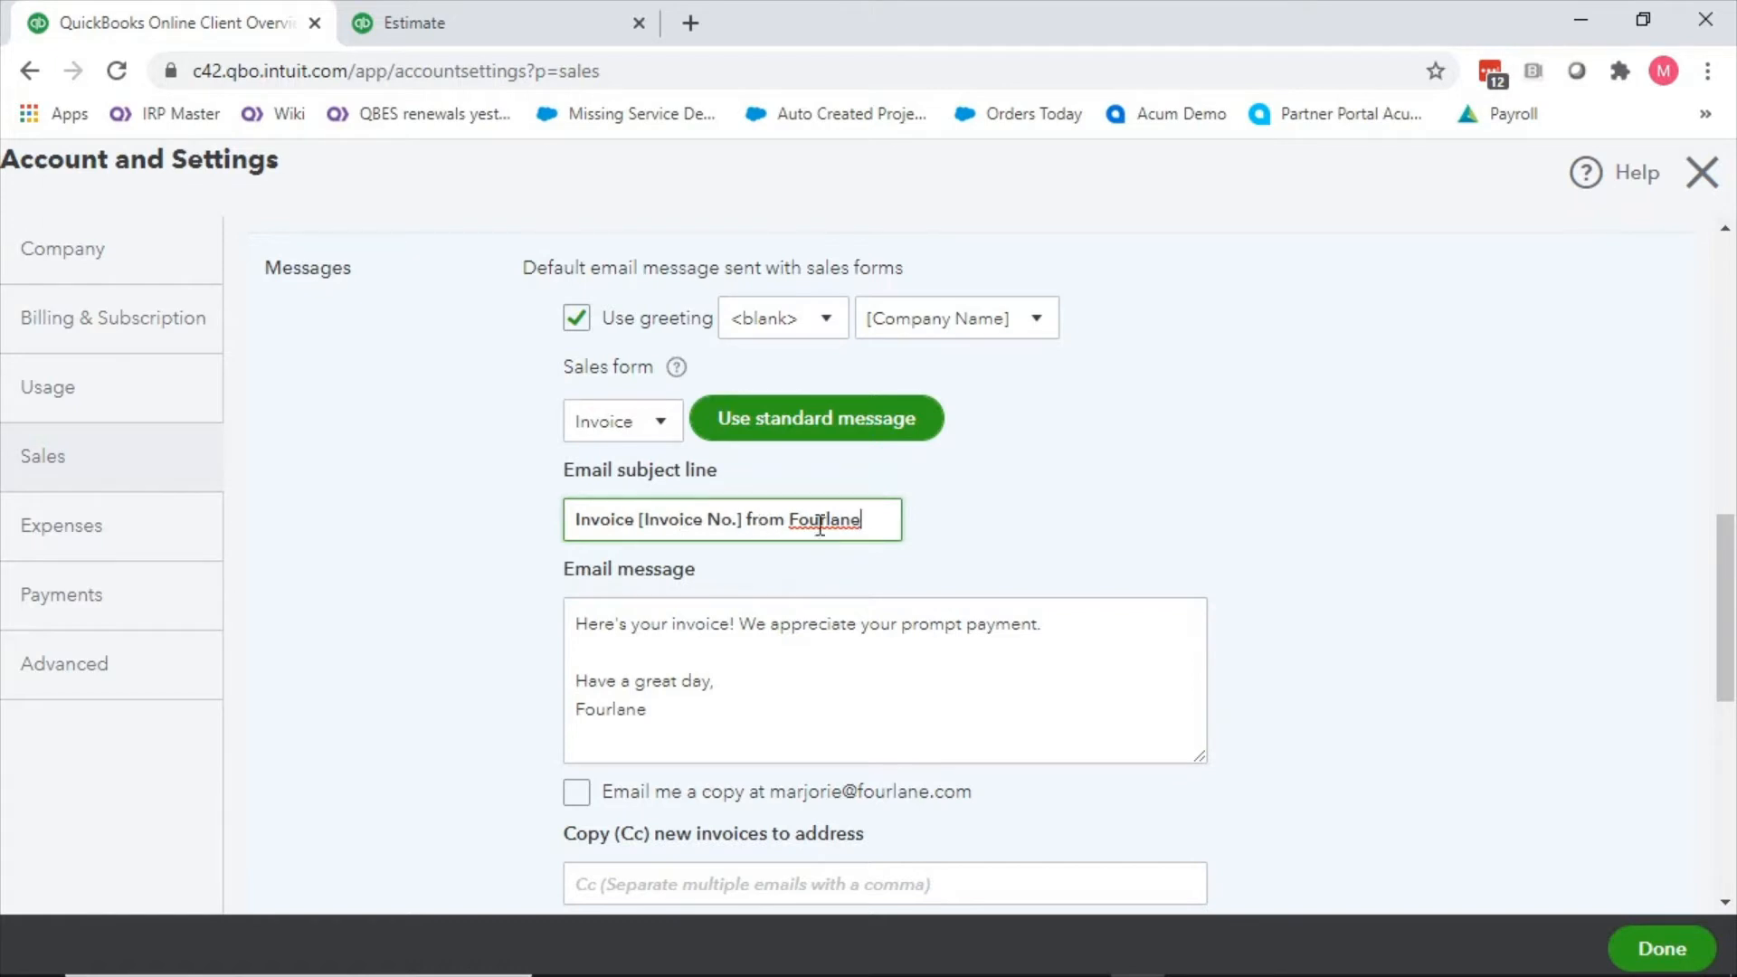
Add the line "Referrals are welcome." below the company name in the invoice email message.
scroll(697, 590, "down", 2)
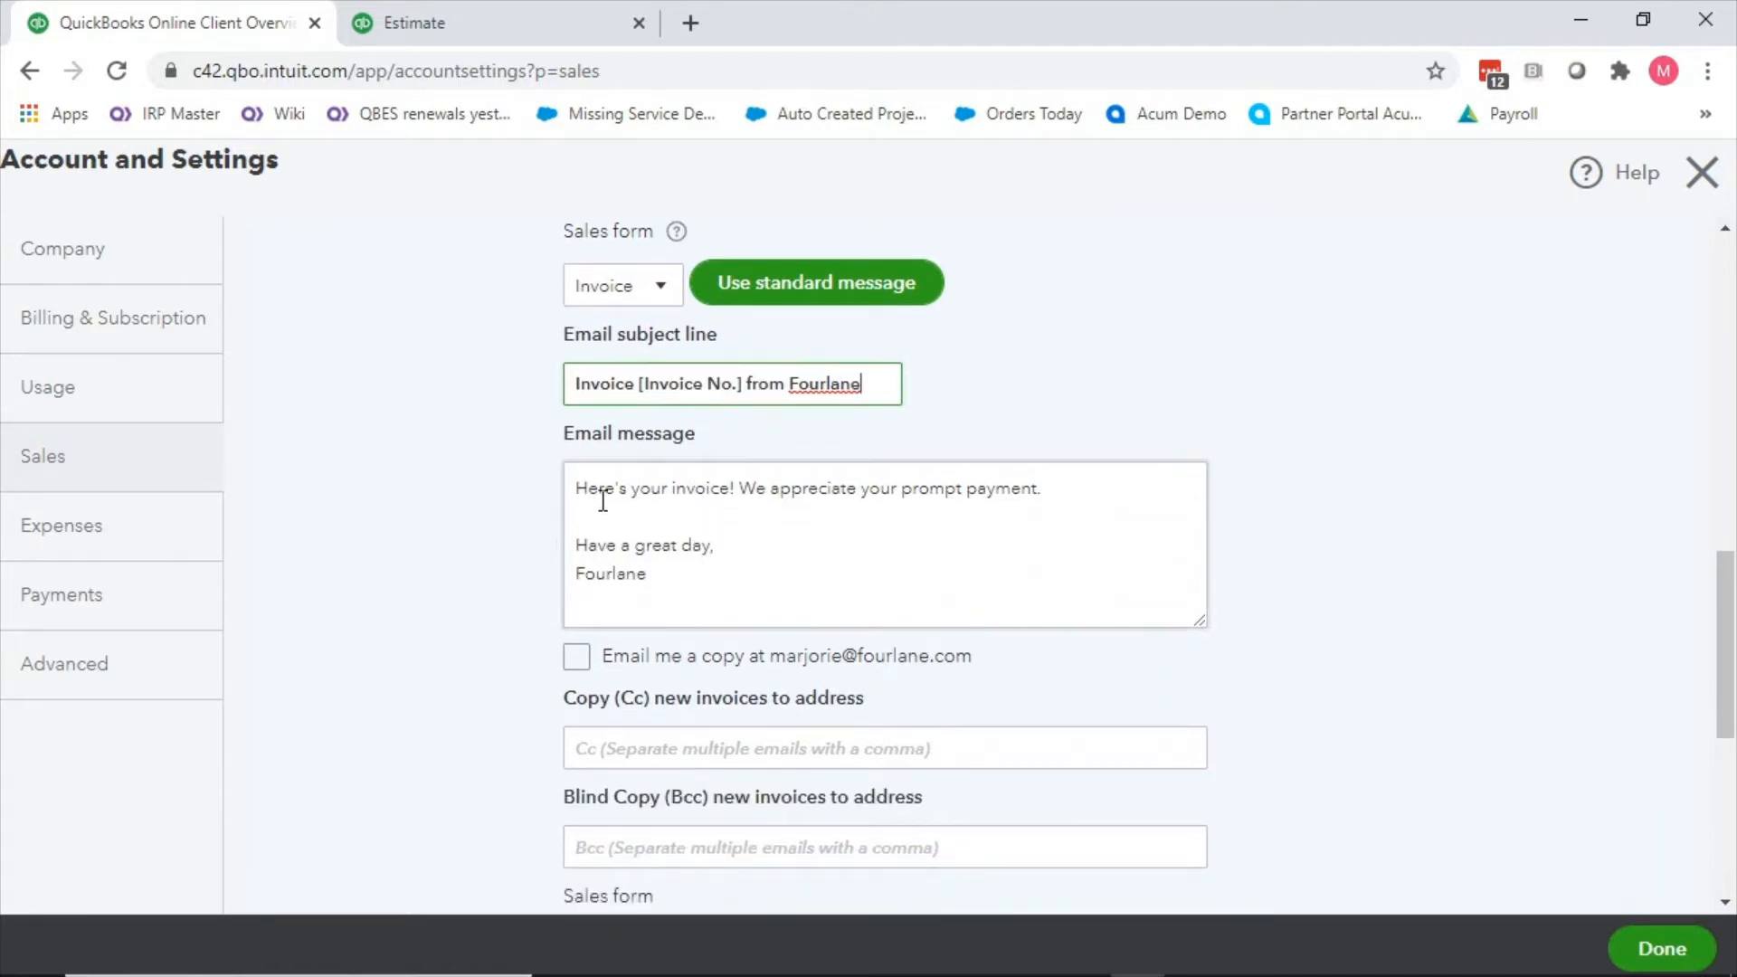
left_click(1072, 486)
key("ctrl+a")
left_click(1072, 490)
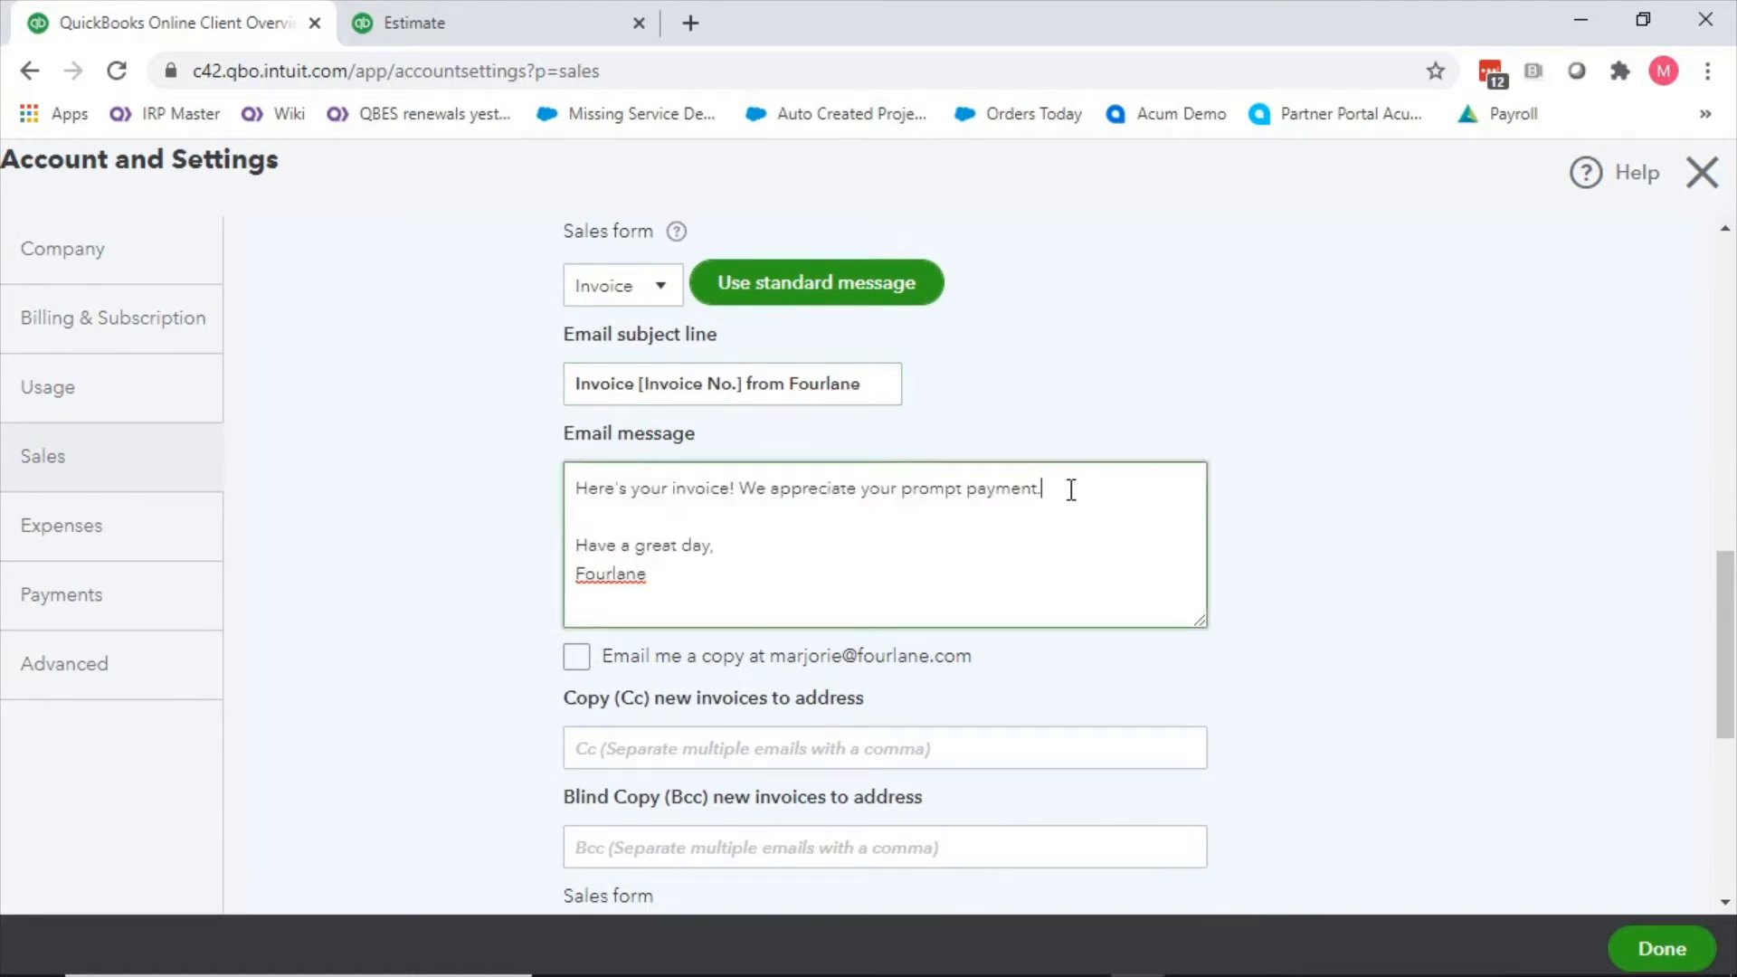
left_click(767, 571)
type("Referrals are welcome.")
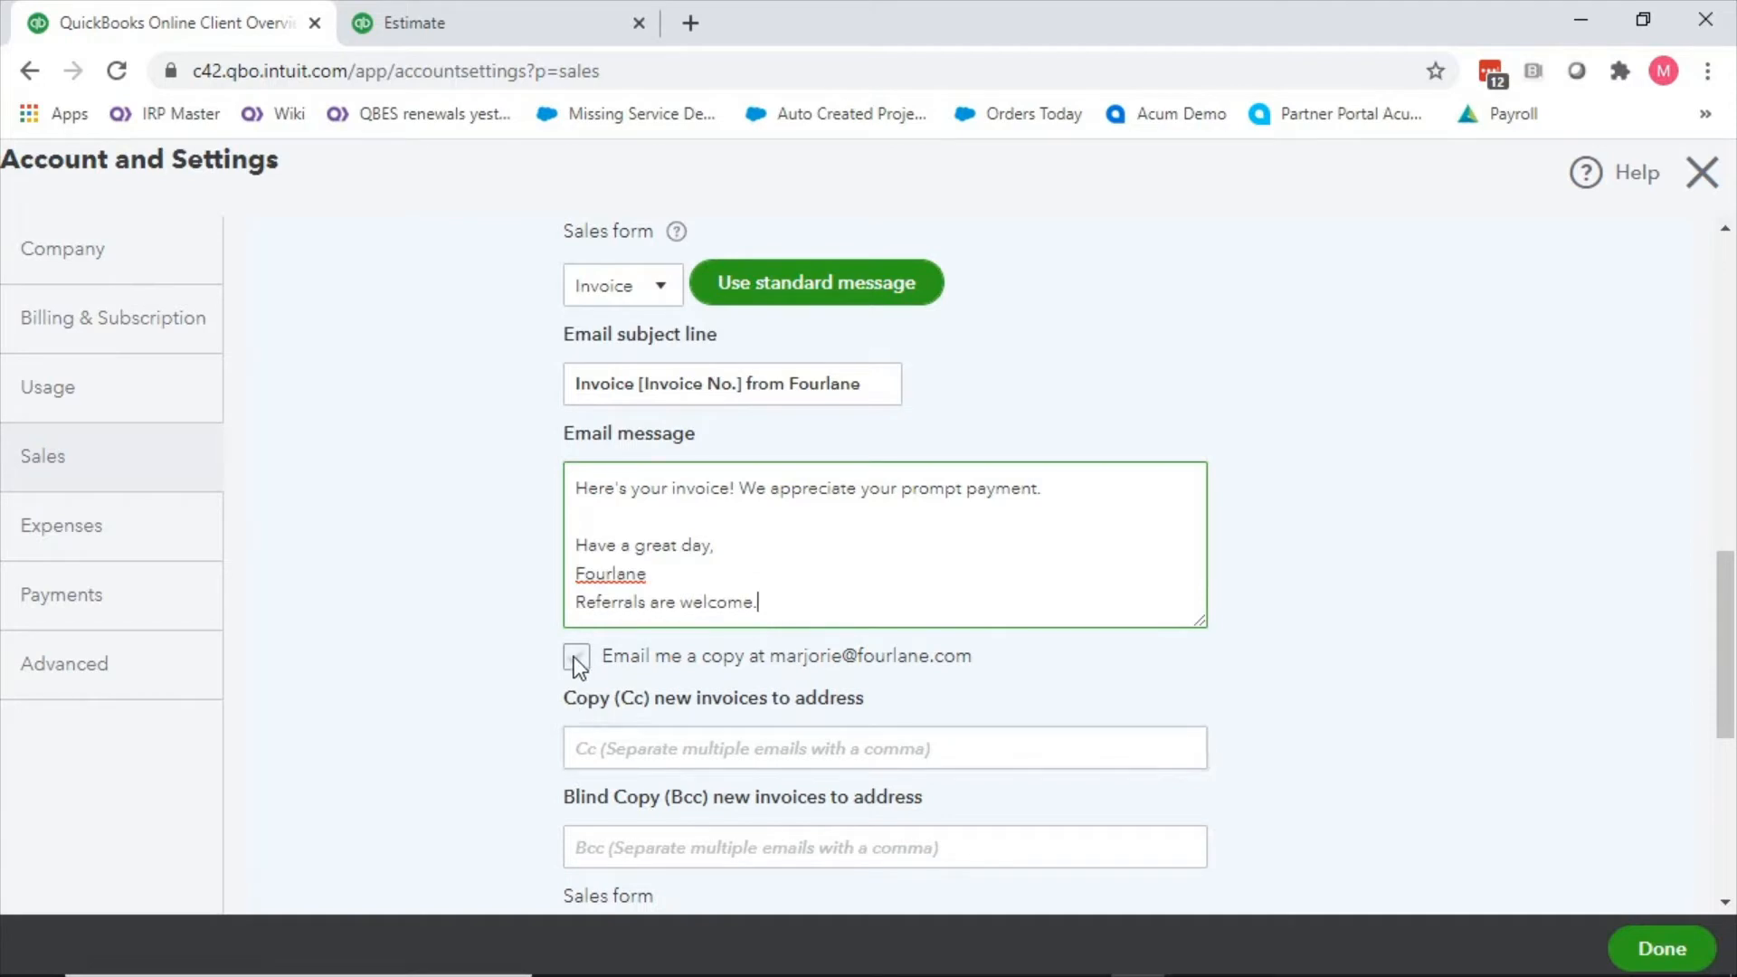
Enter "New Stuff that I want to say" as the default message for the Estimate sales form and save the message settings.
scroll(887, 638, "down", 3)
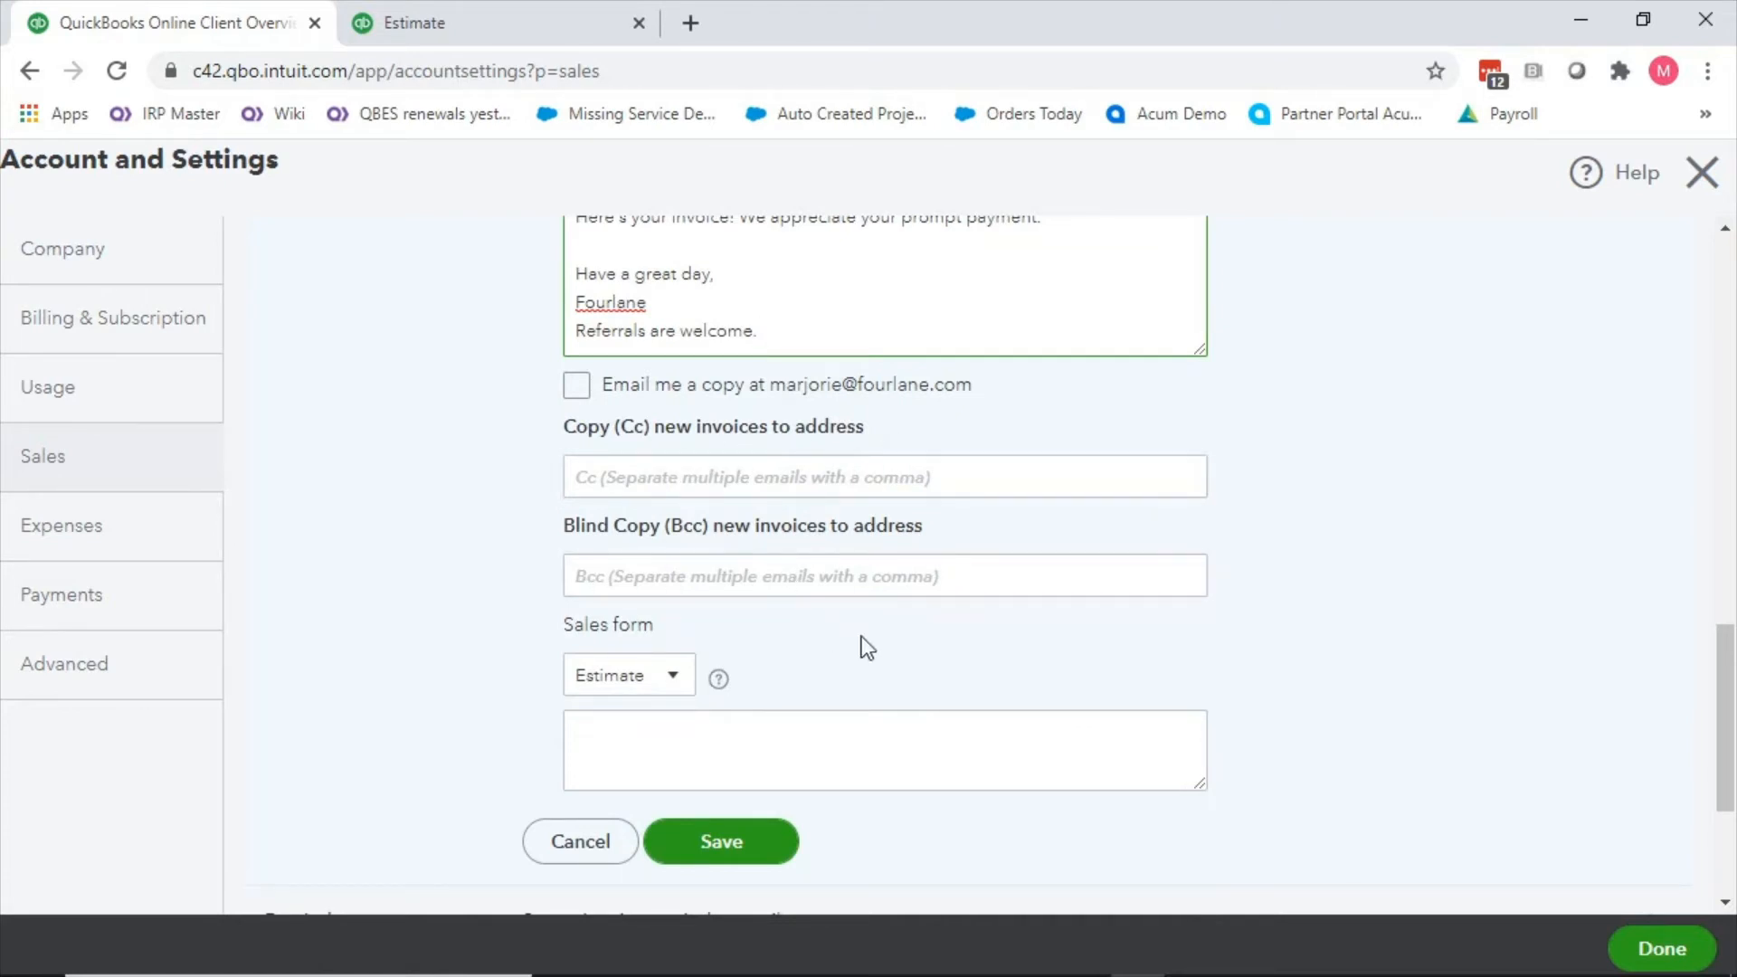
scroll(861, 644, "down", 1)
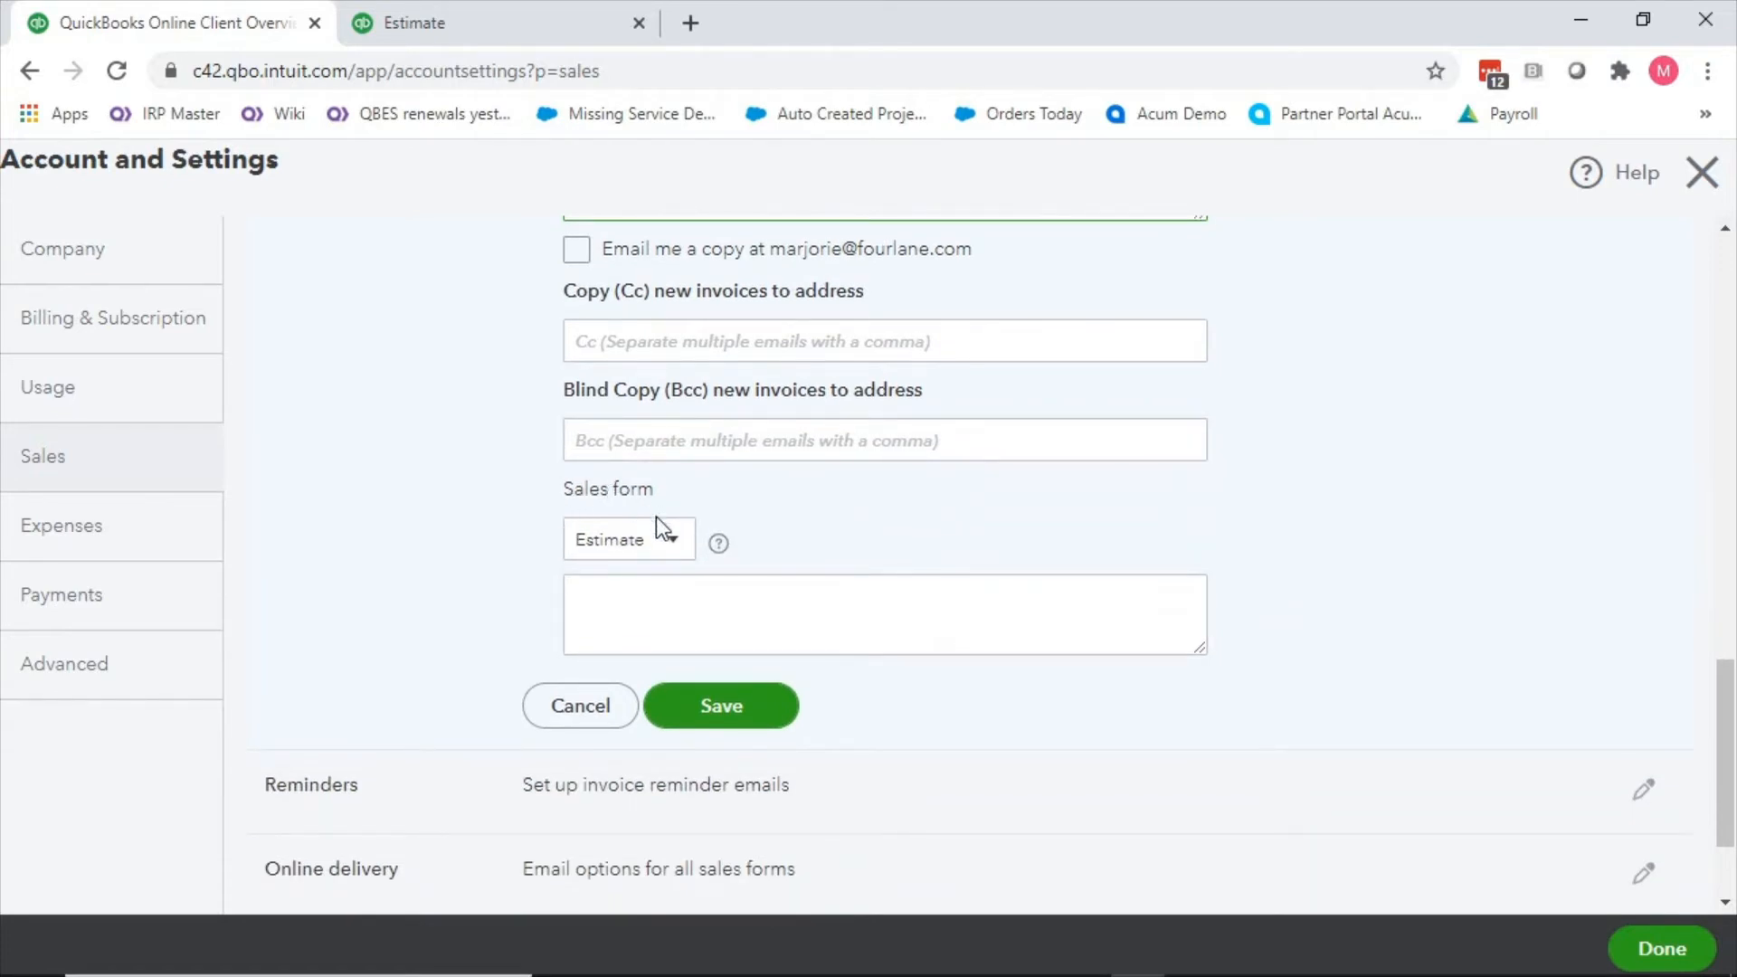
left_click(670, 545)
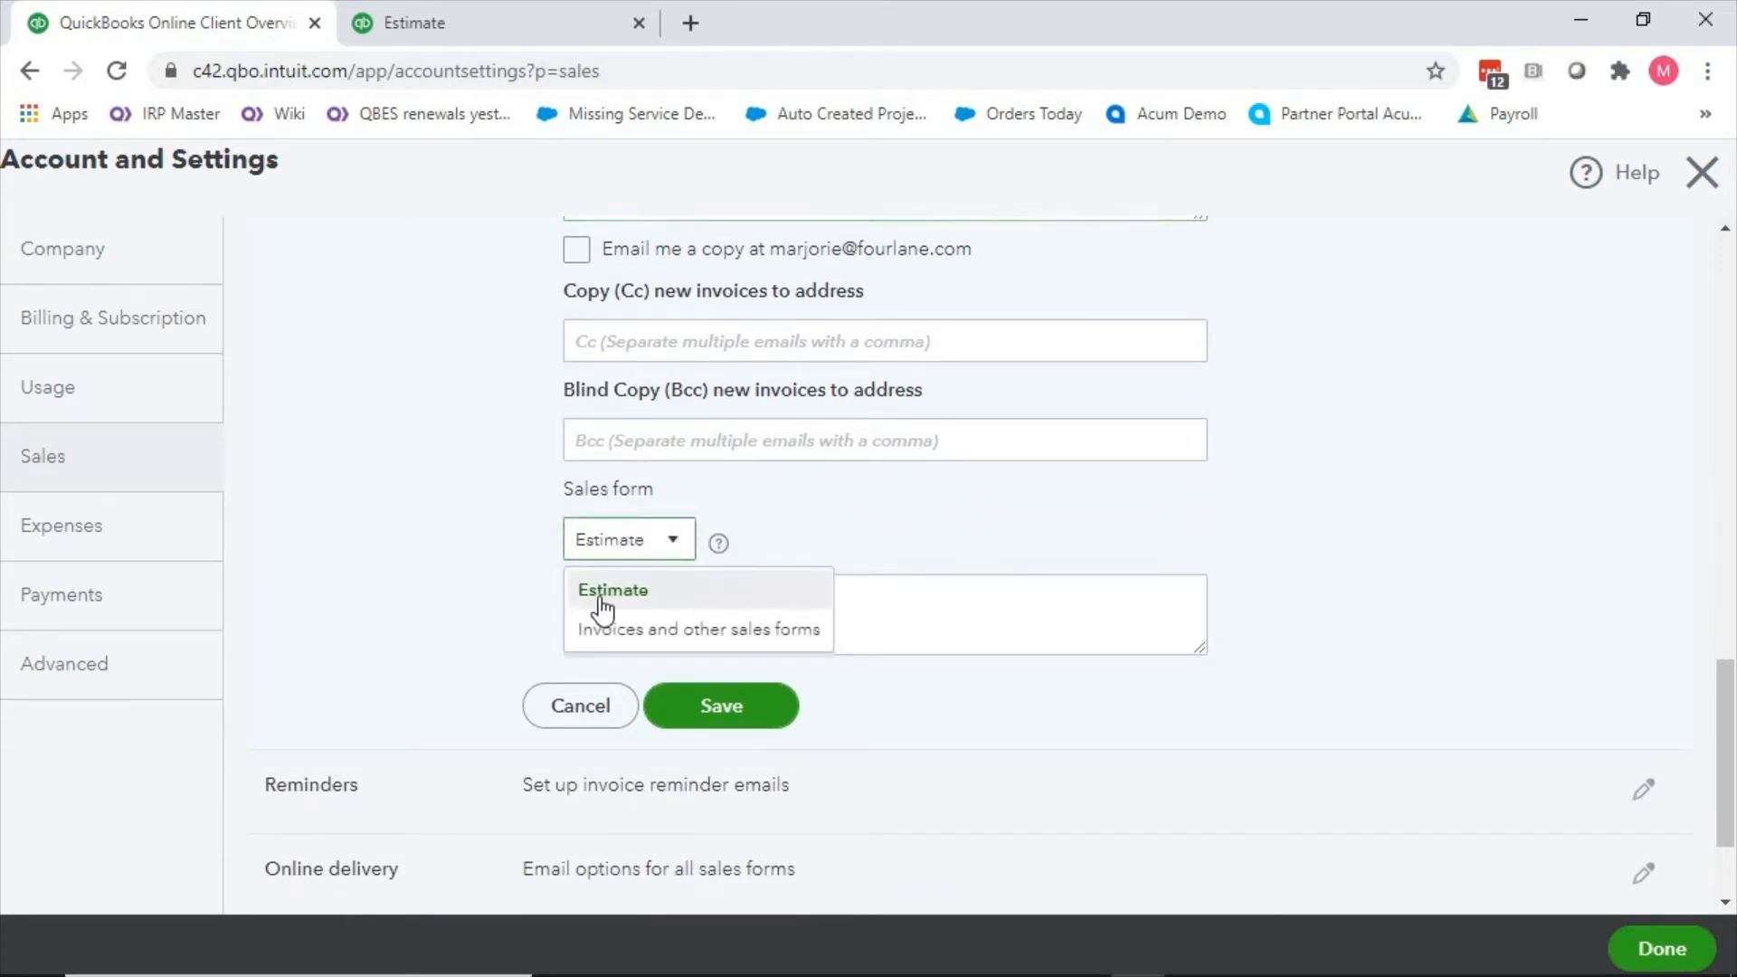
left_click(694, 606)
left_click(785, 597)
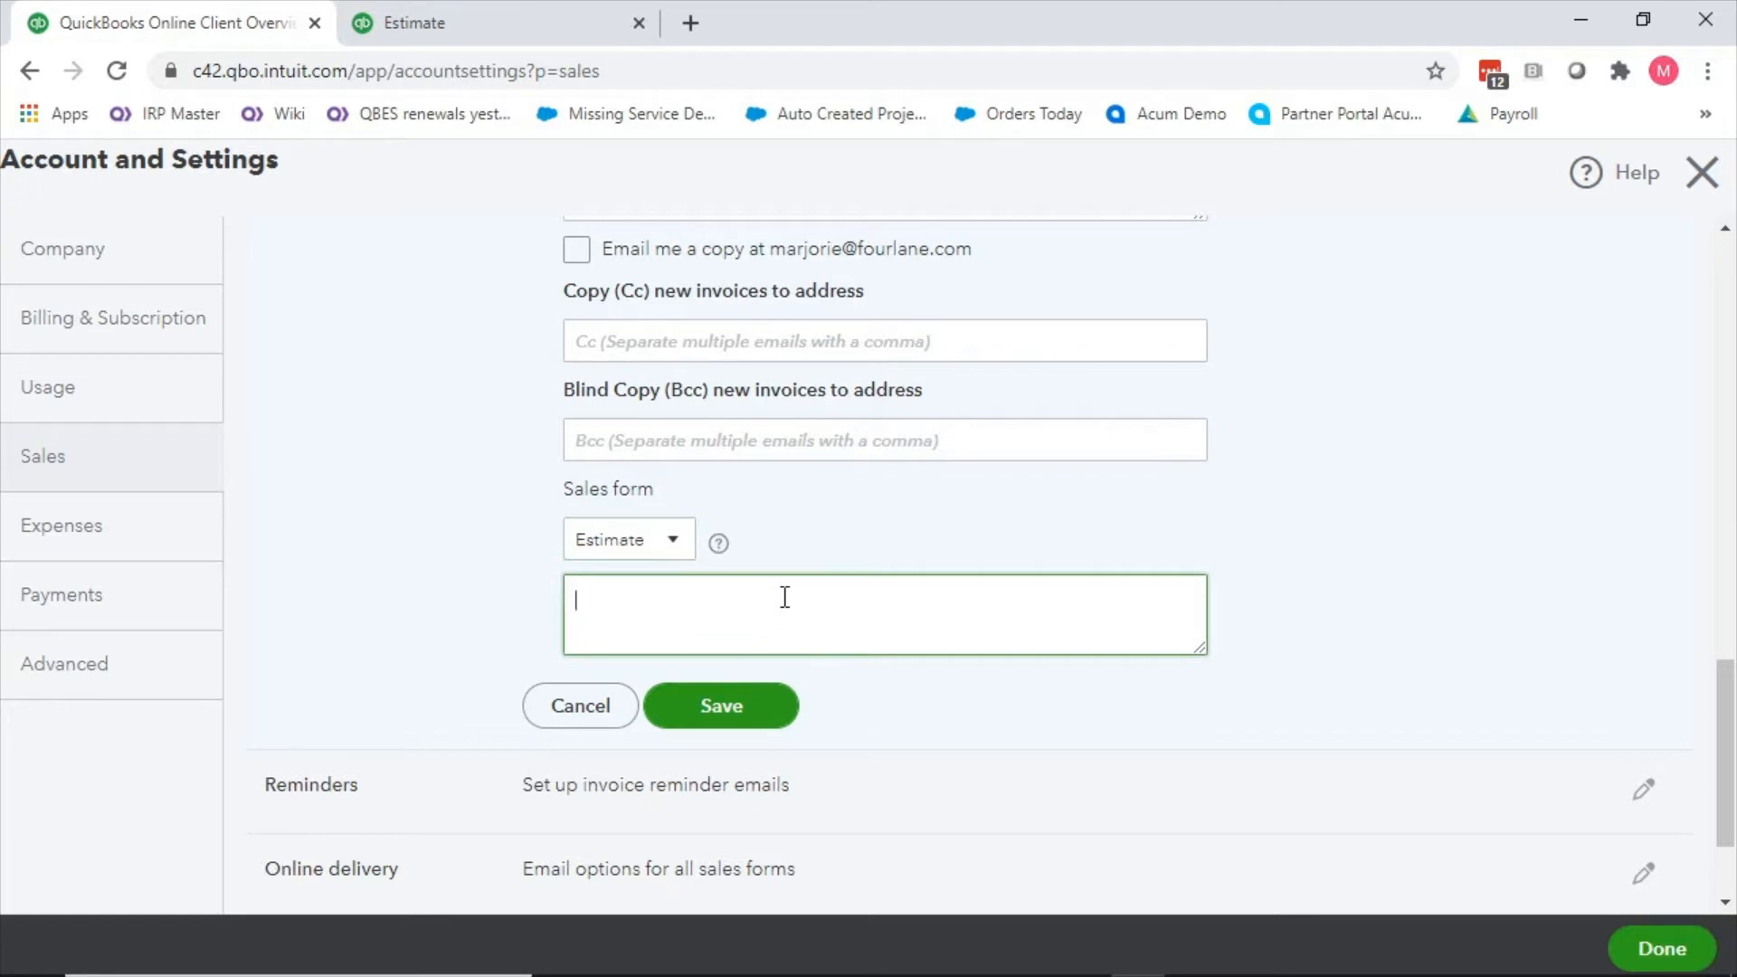
type("New Stuff that I want to say")
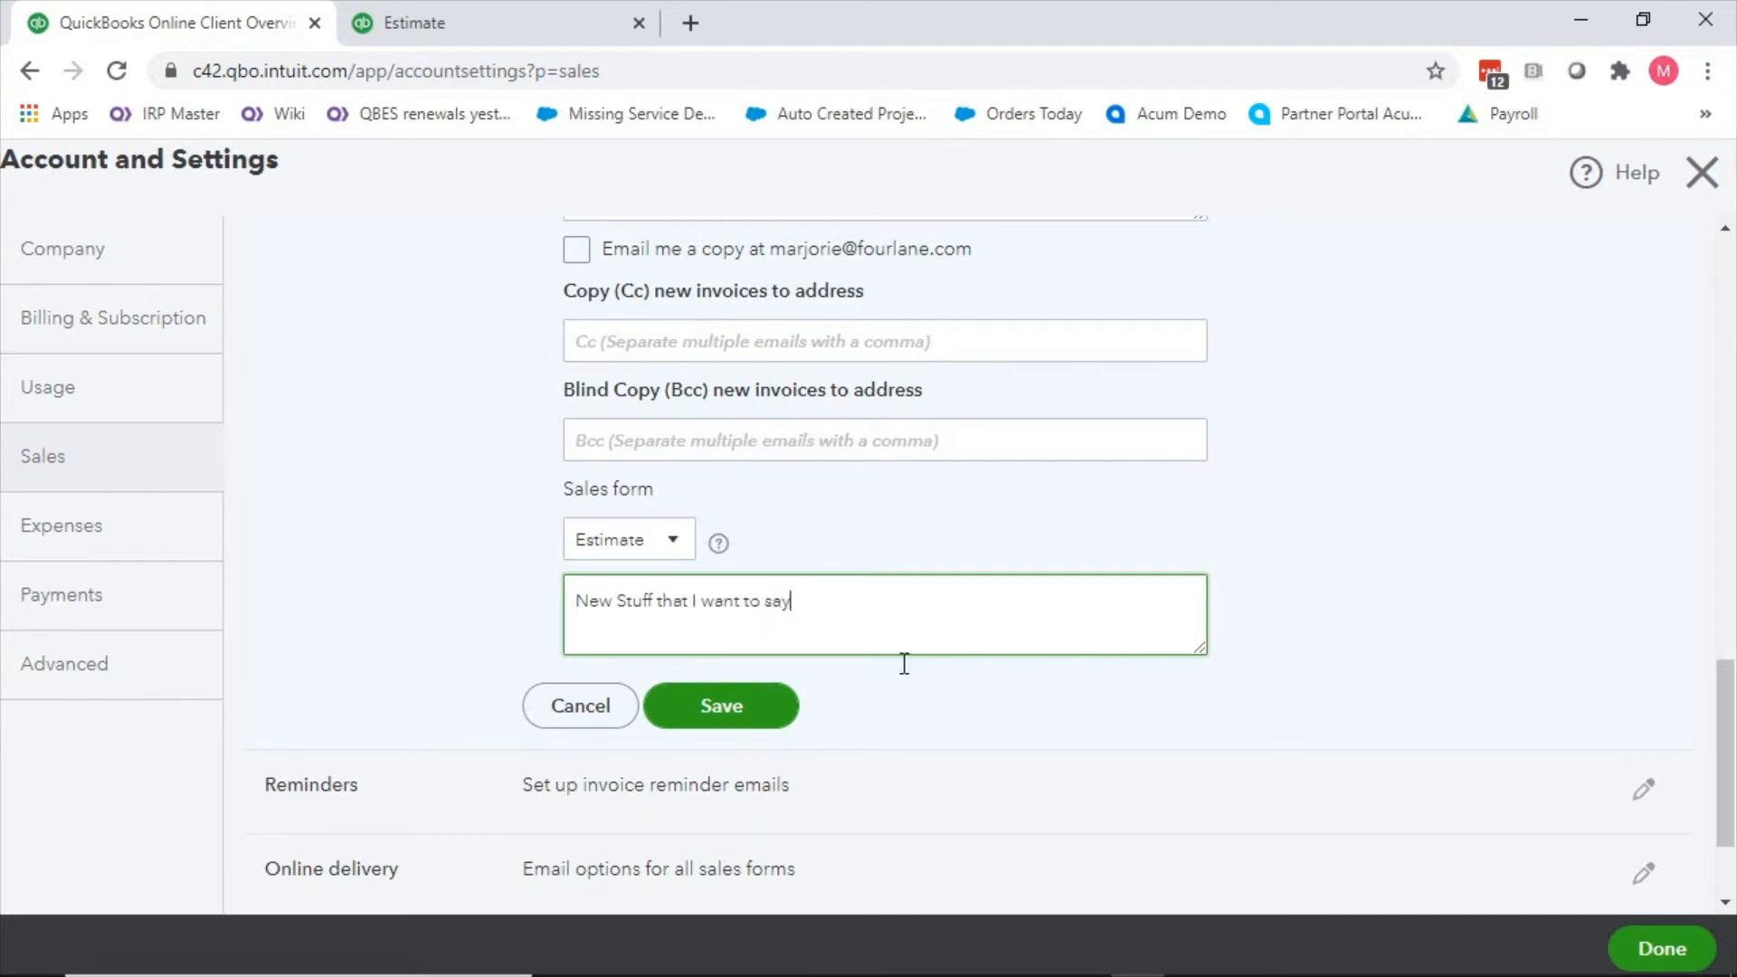
left_click(740, 717)
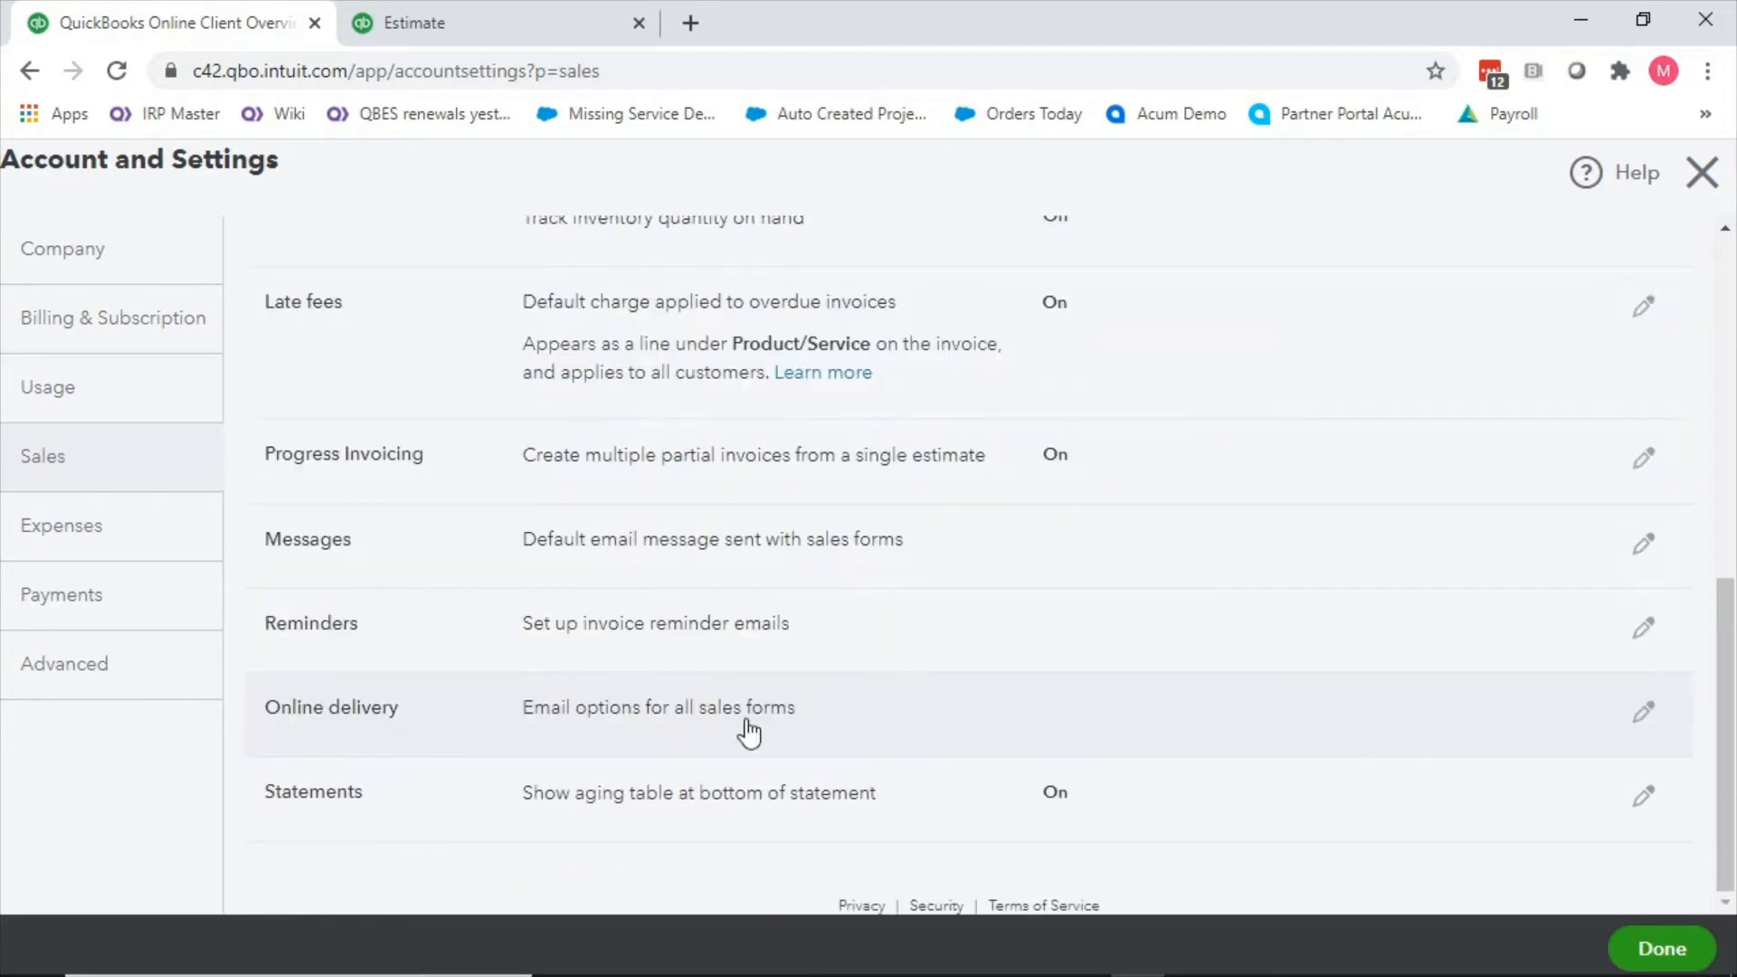
Leave the account settings and open the estimate in the New Project Build customer's transaction list.
left_click(1702, 172)
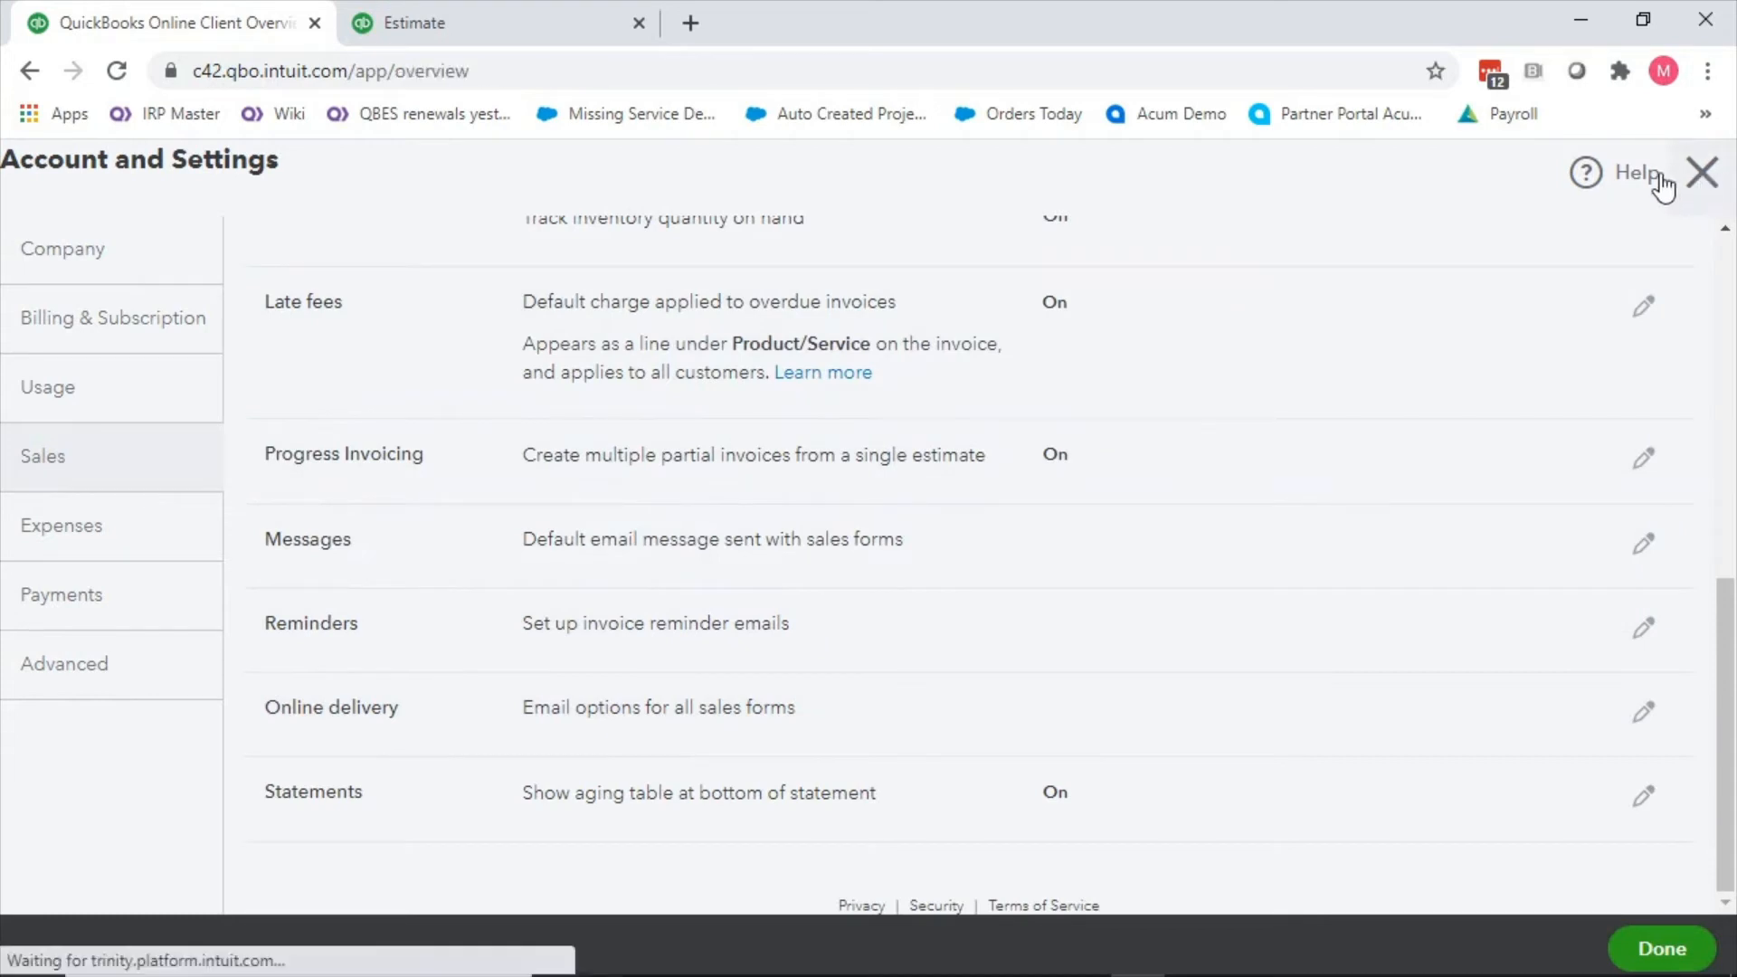
mouse_move(106, 638)
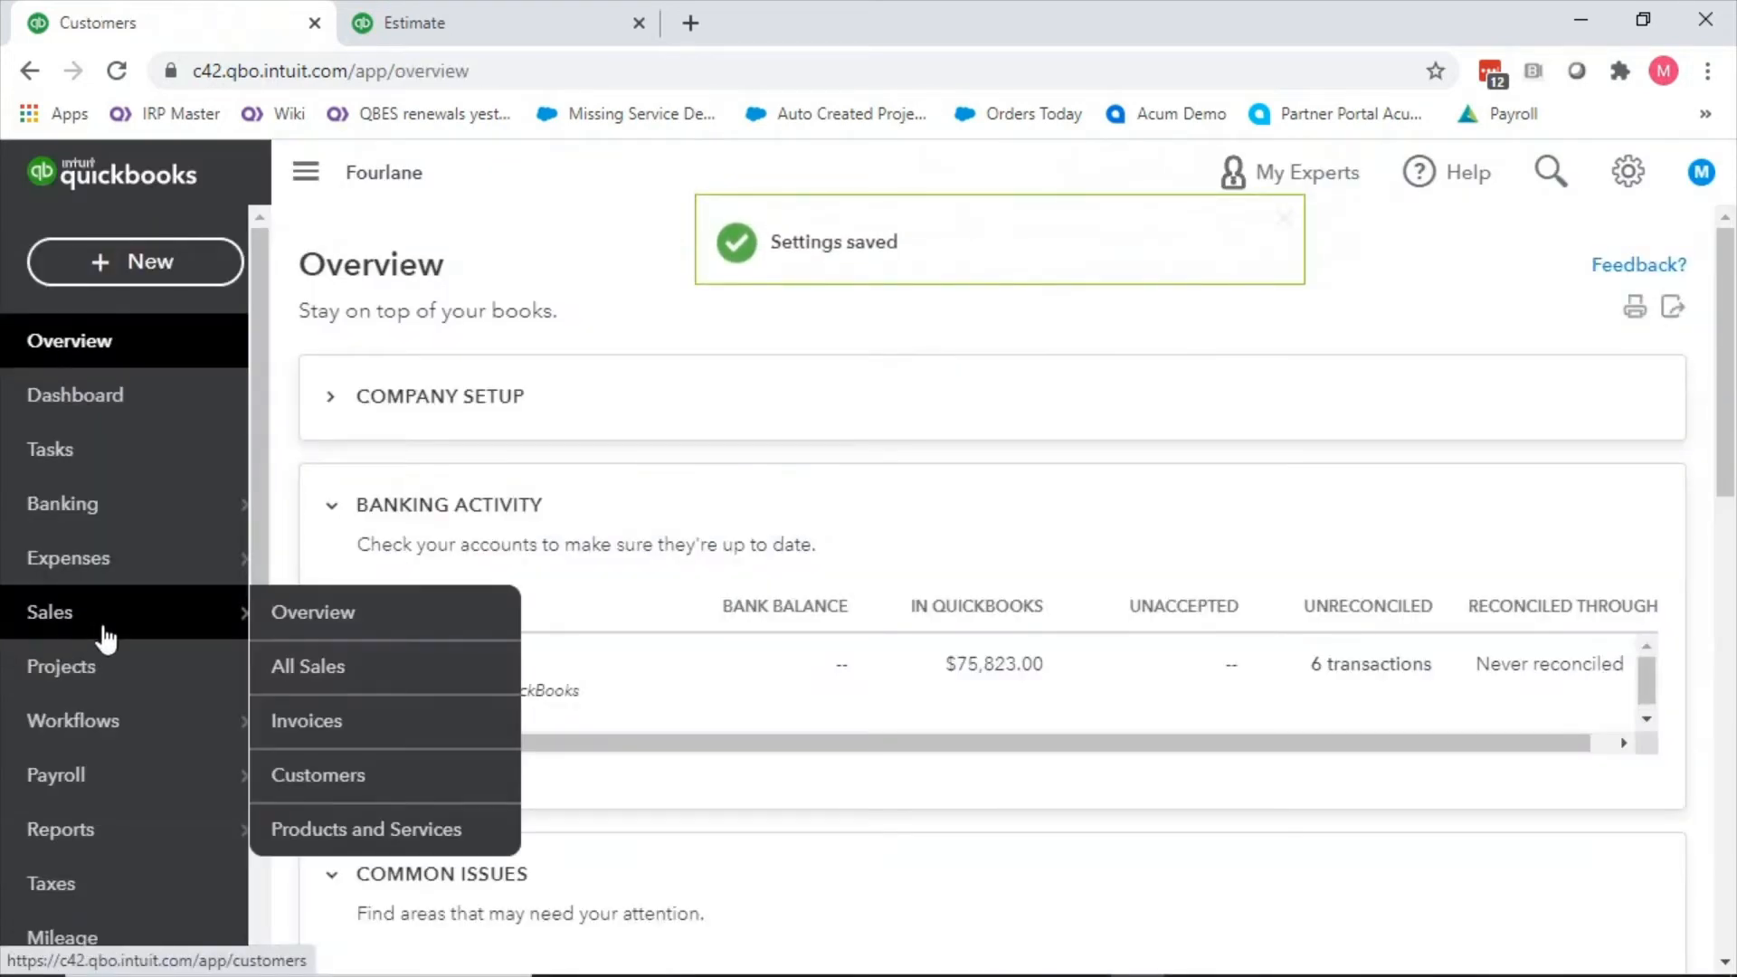
left_click(341, 777)
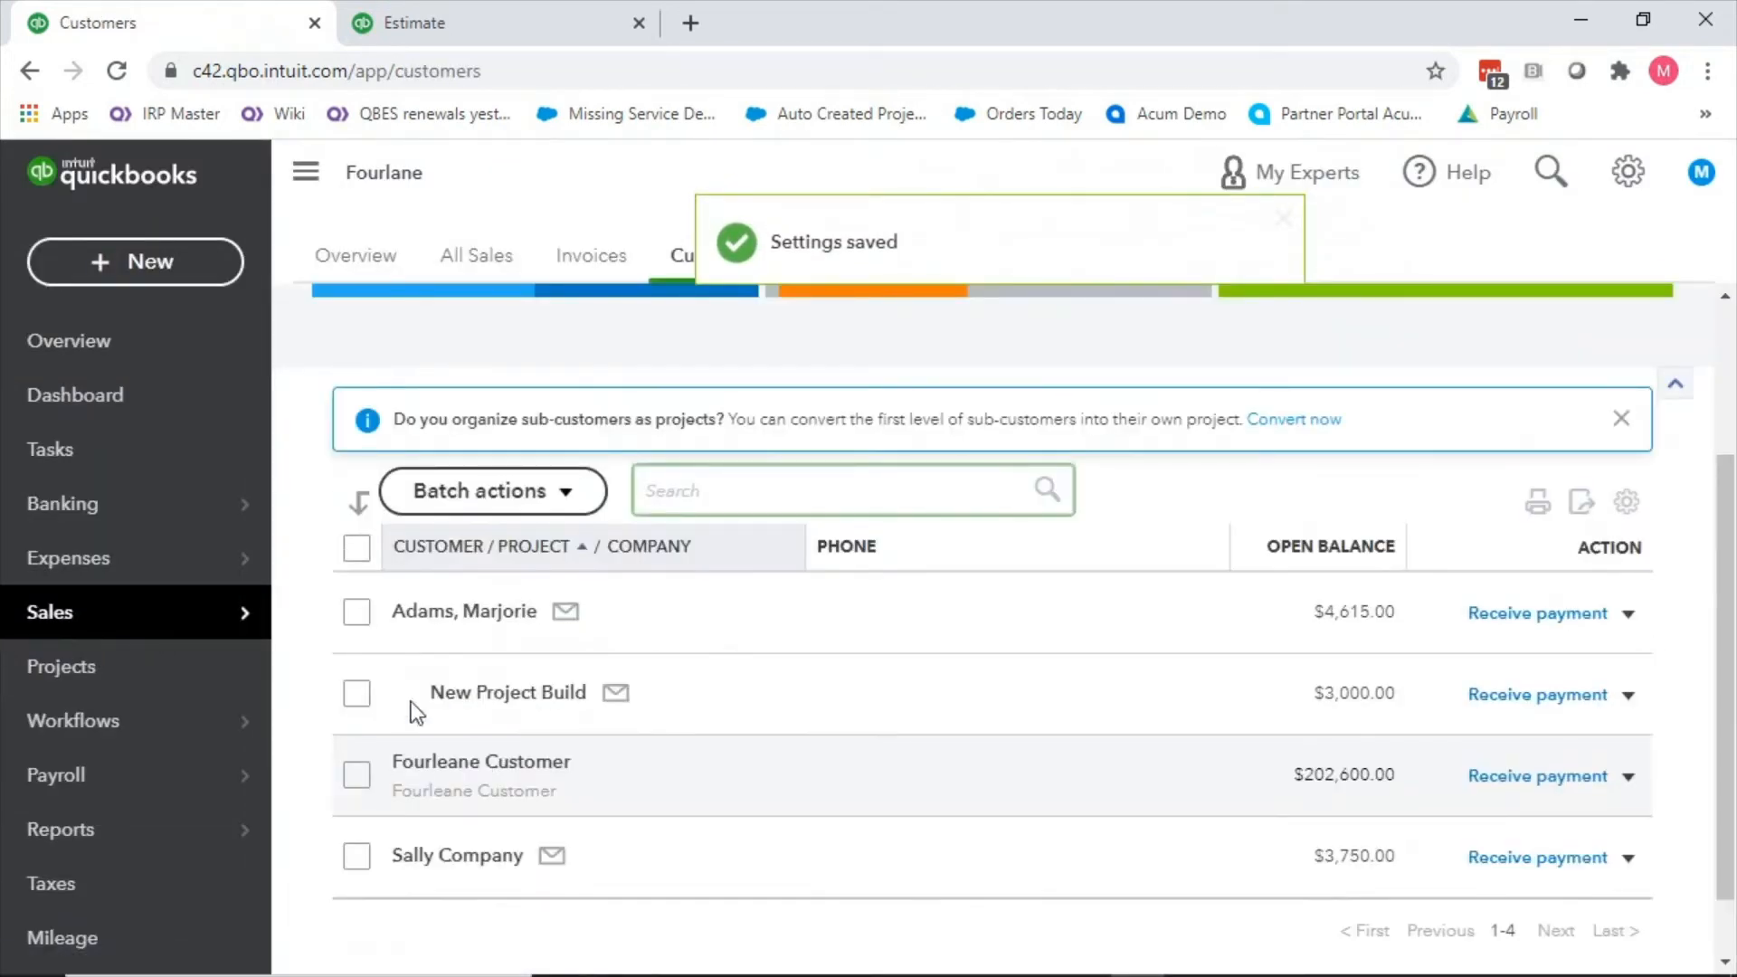
left_click(509, 711)
scroll(589, 508, "down", 3)
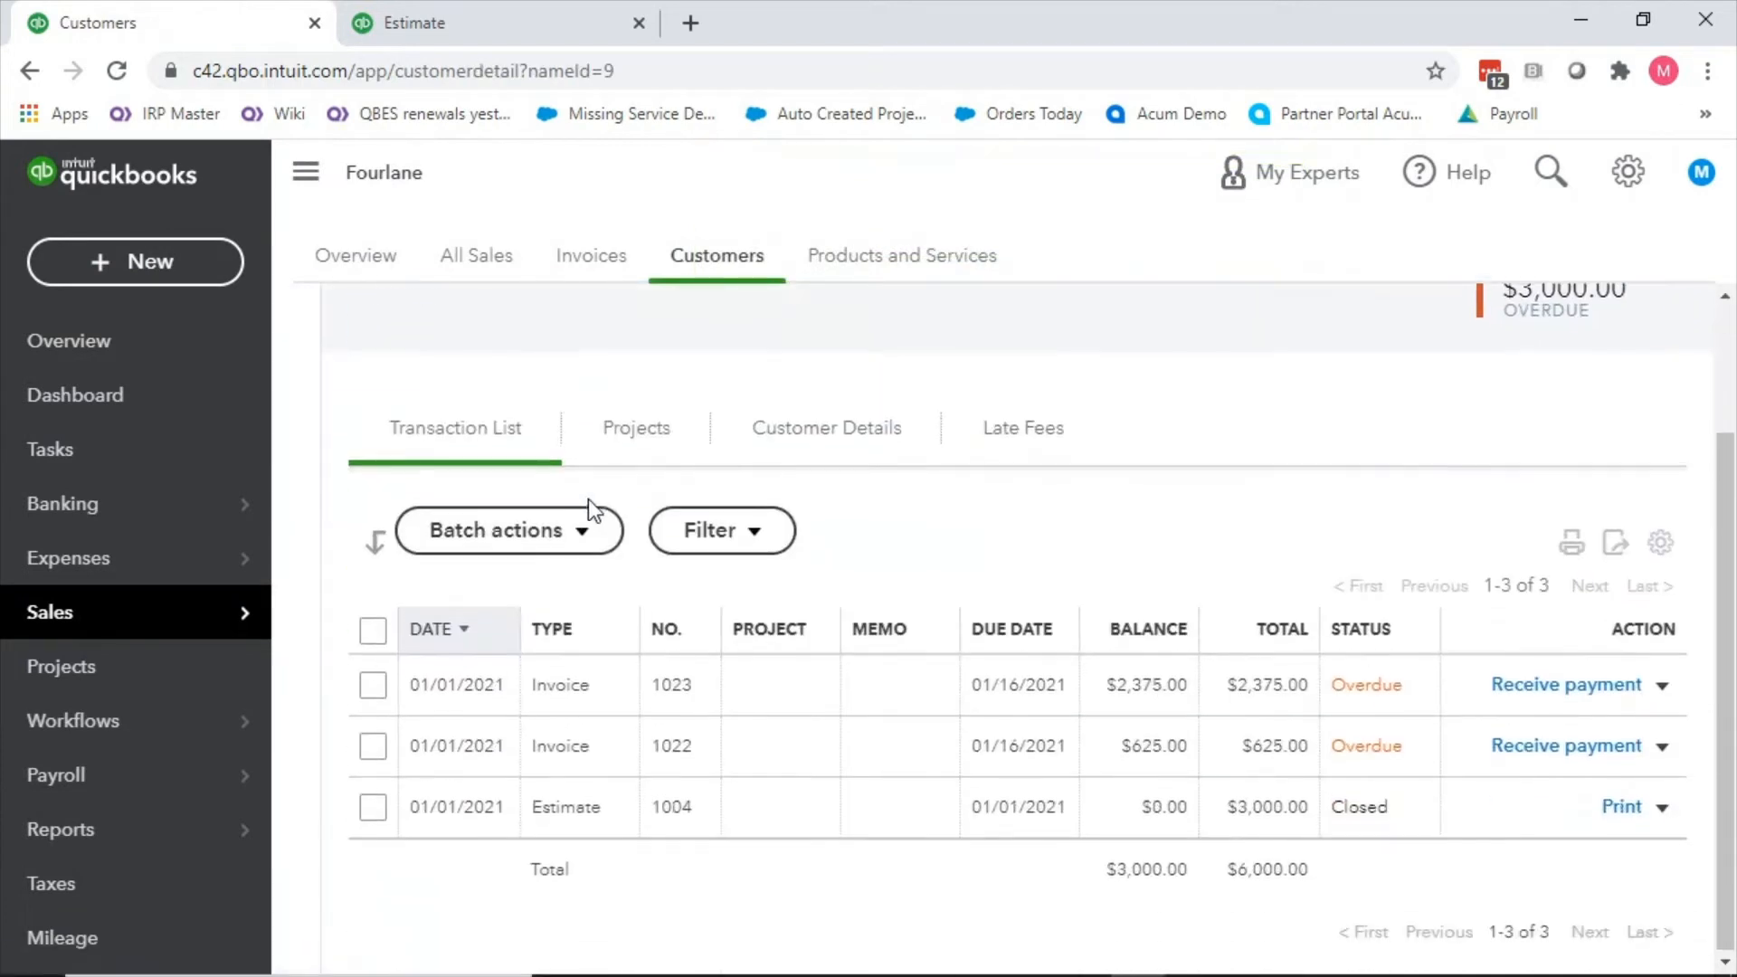
left_click(561, 806)
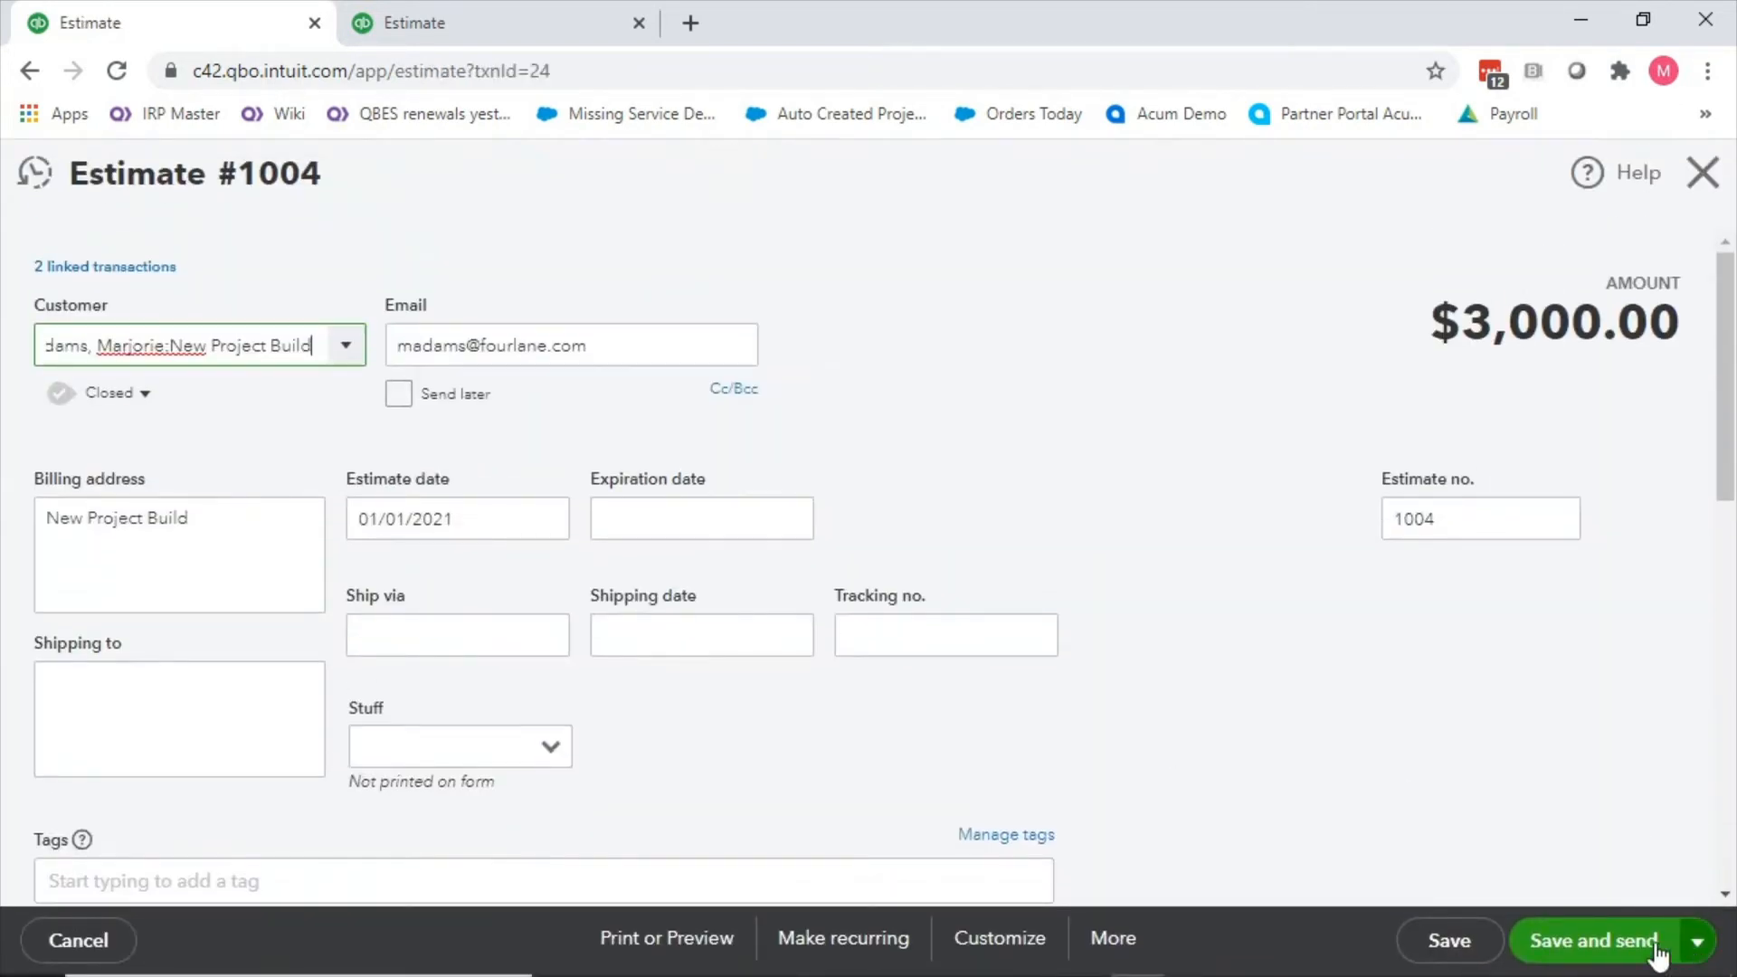
Save the estimate and review its outgoing email message and form preview, then close both without sending.
left_click(1638, 948)
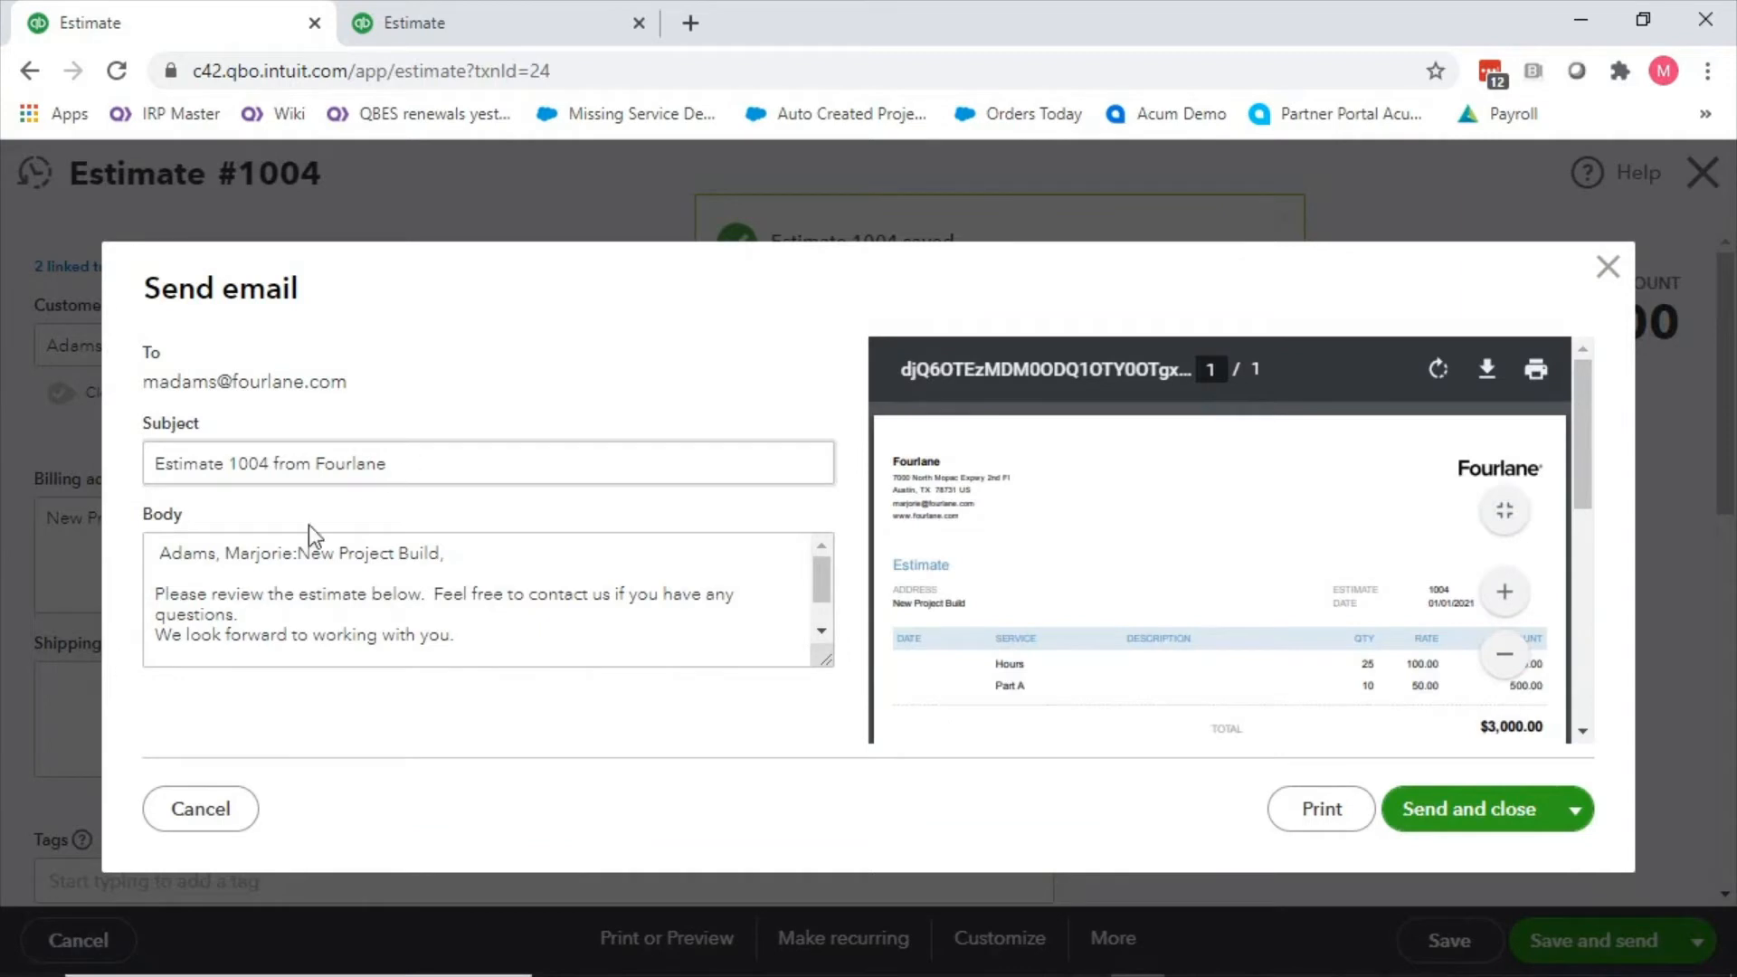
scroll(410, 646, "down", 1)
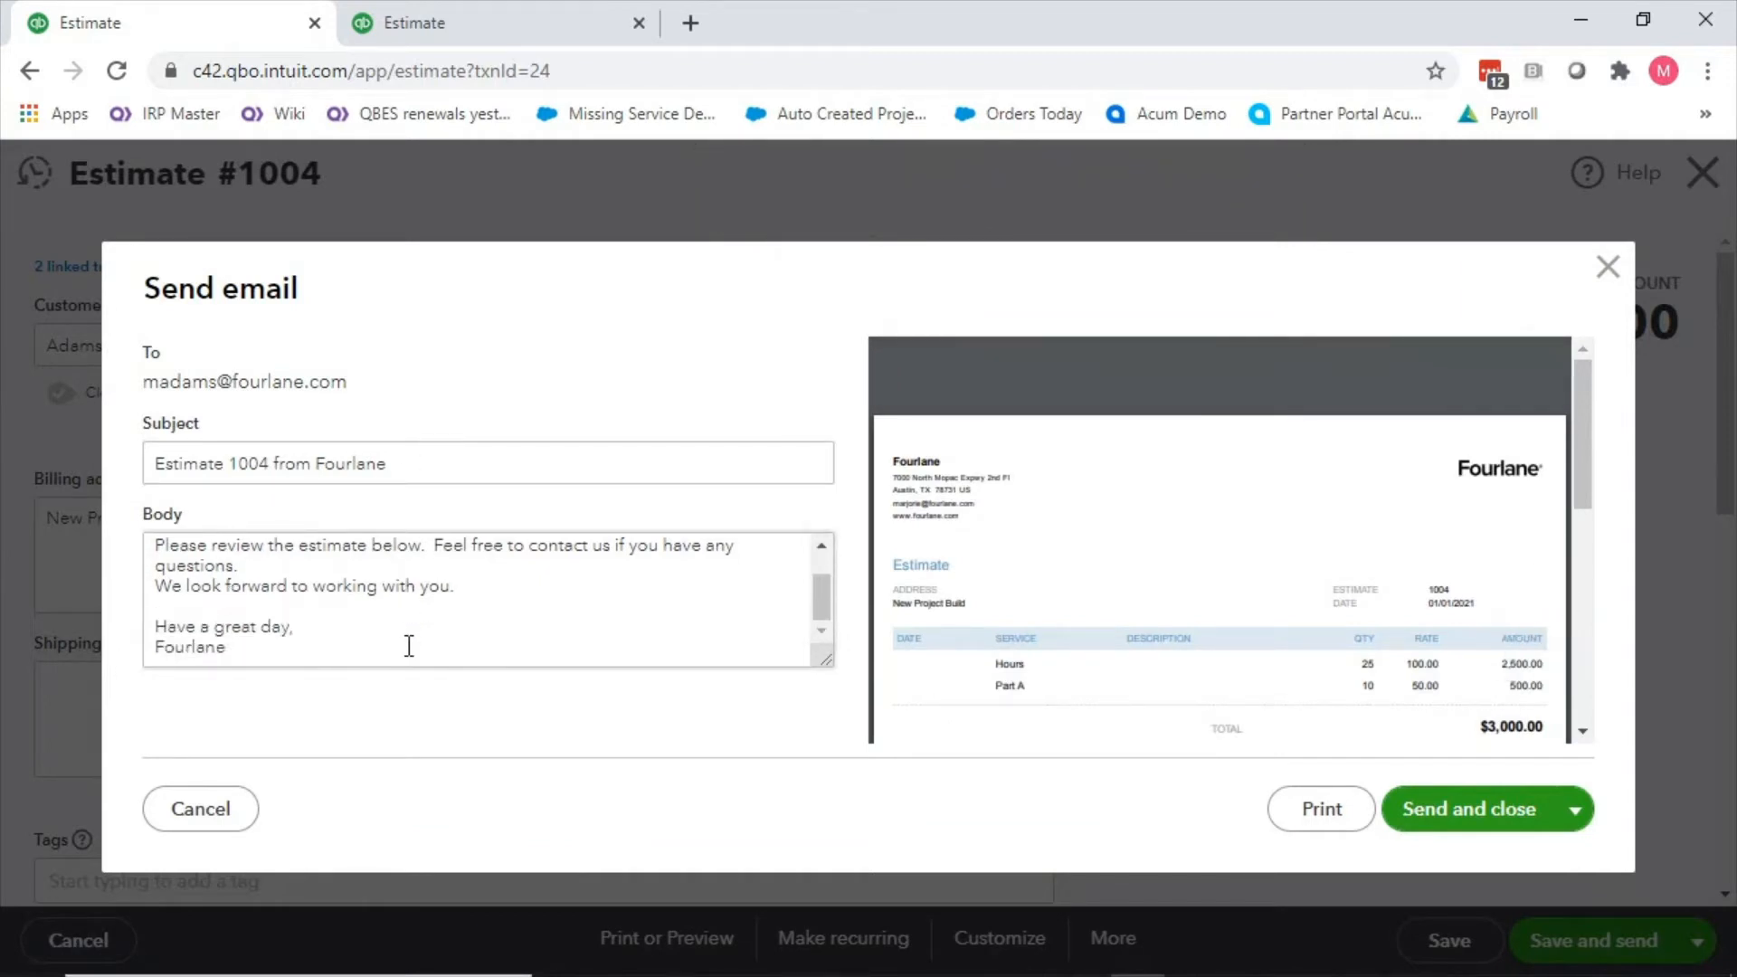
scroll(1289, 612, "down", 2)
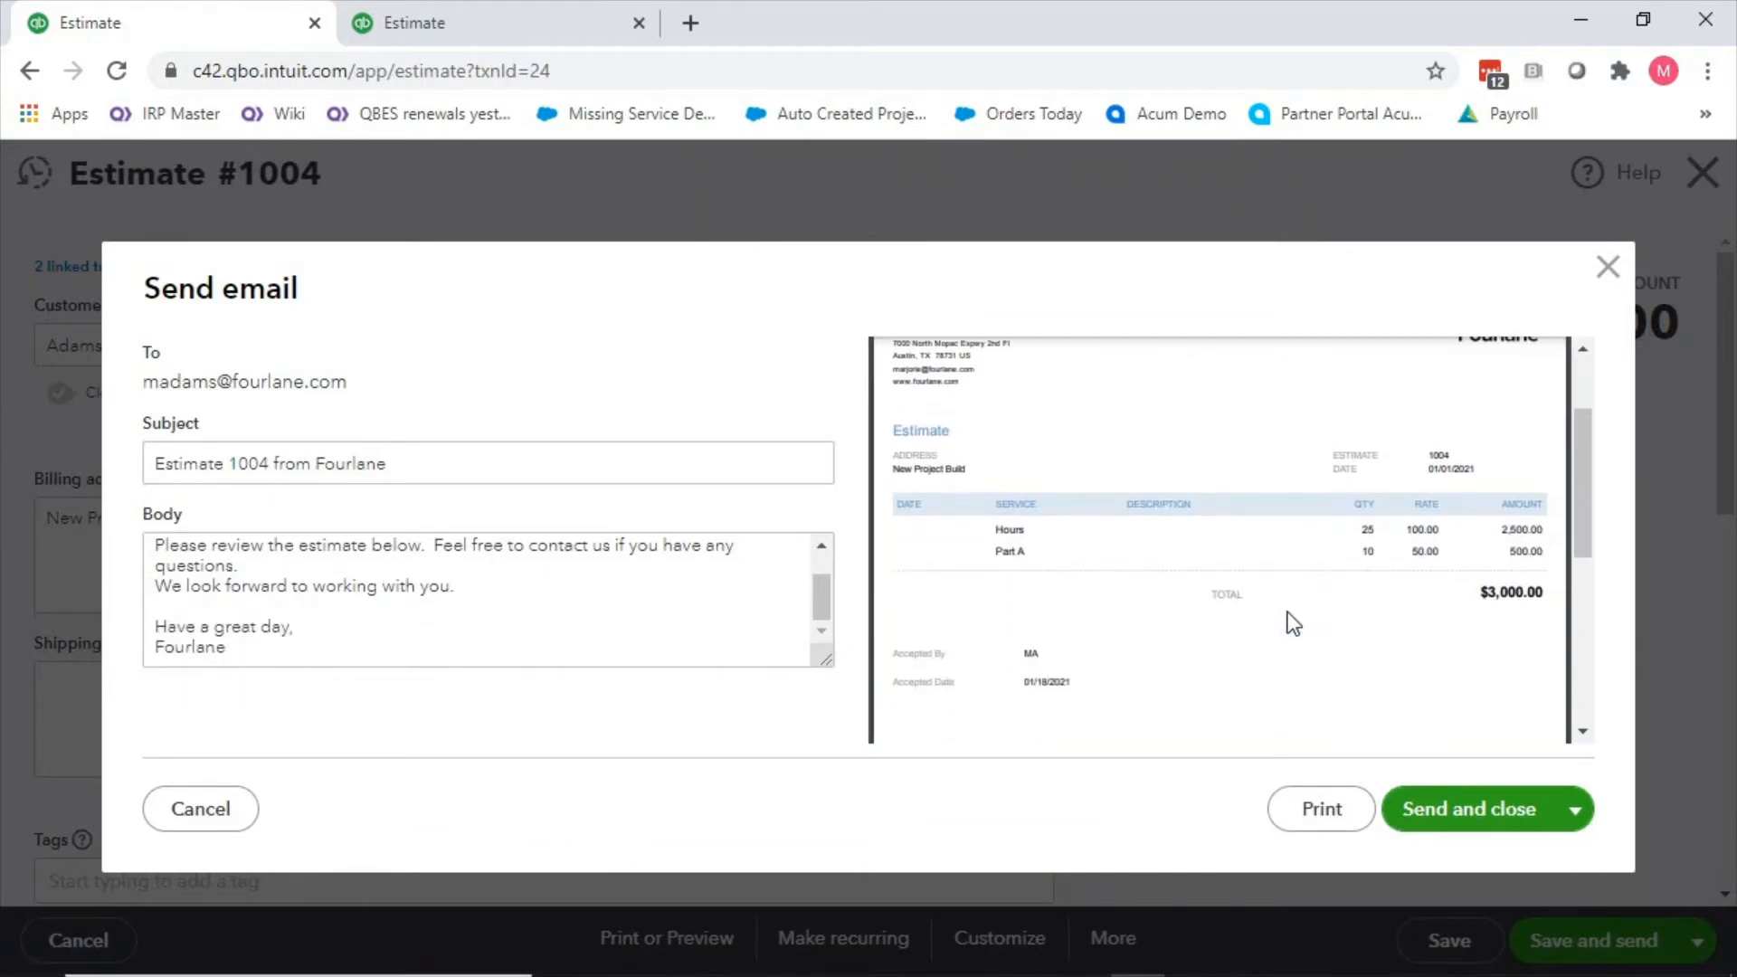
scroll(1294, 623, "down", 3)
scroll(1294, 624, "down", 4)
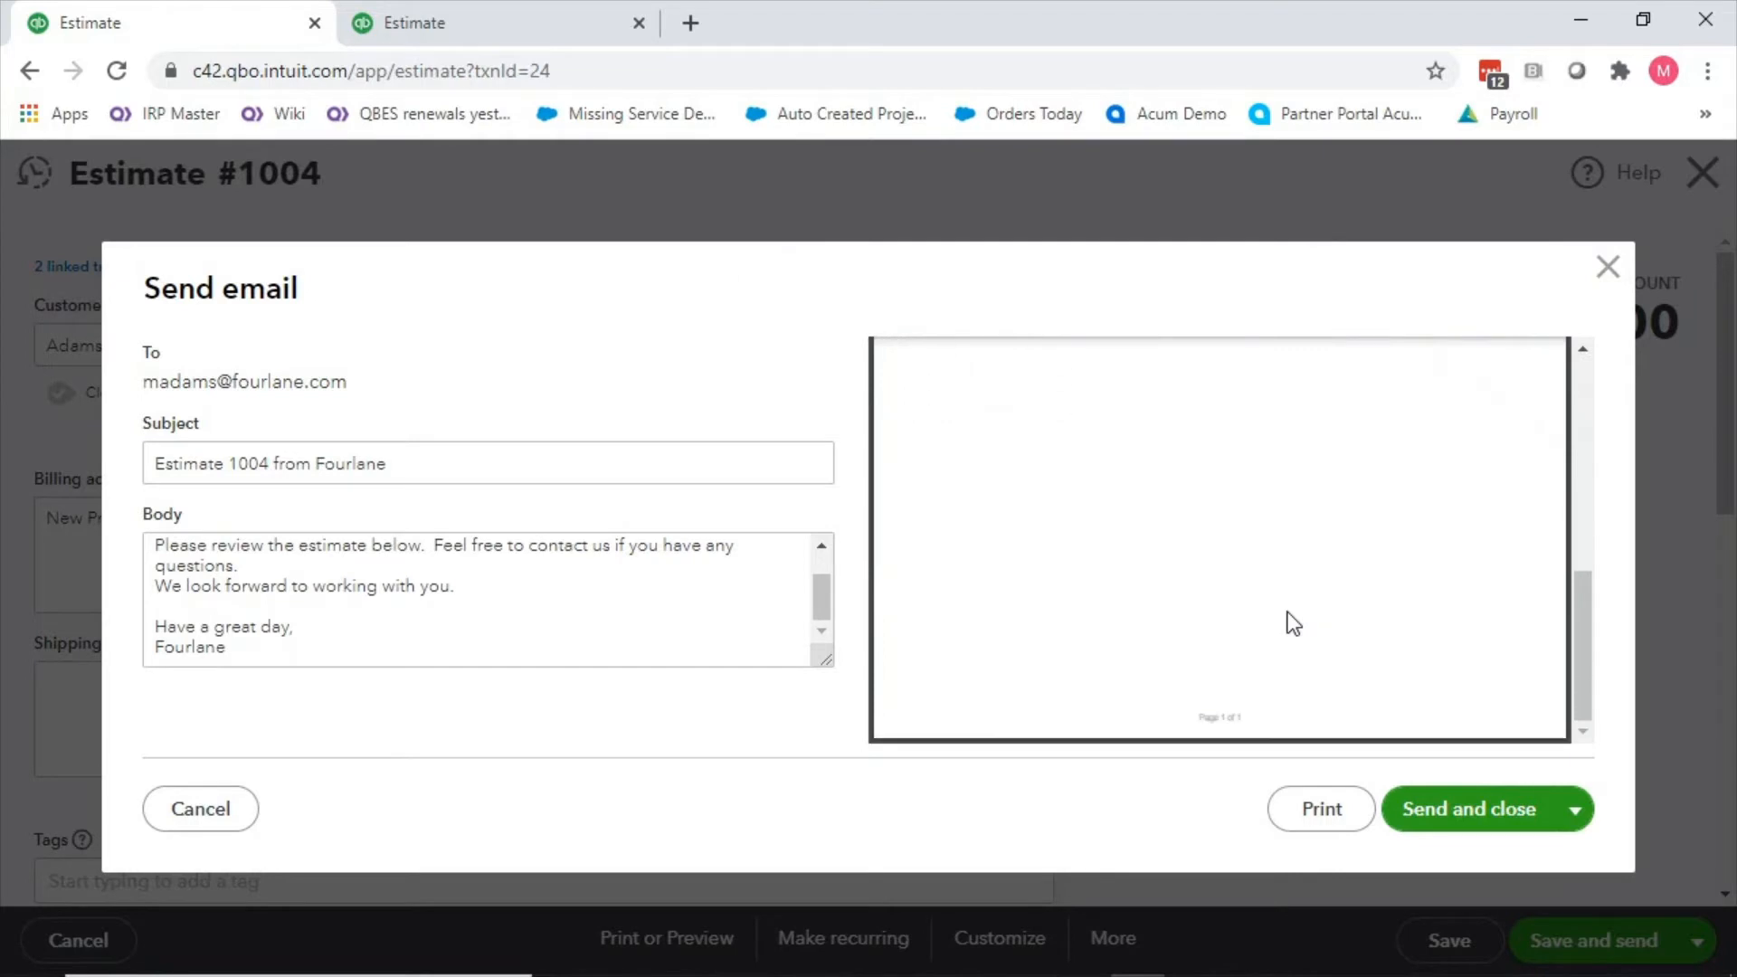
scroll(1267, 615, "up", 9)
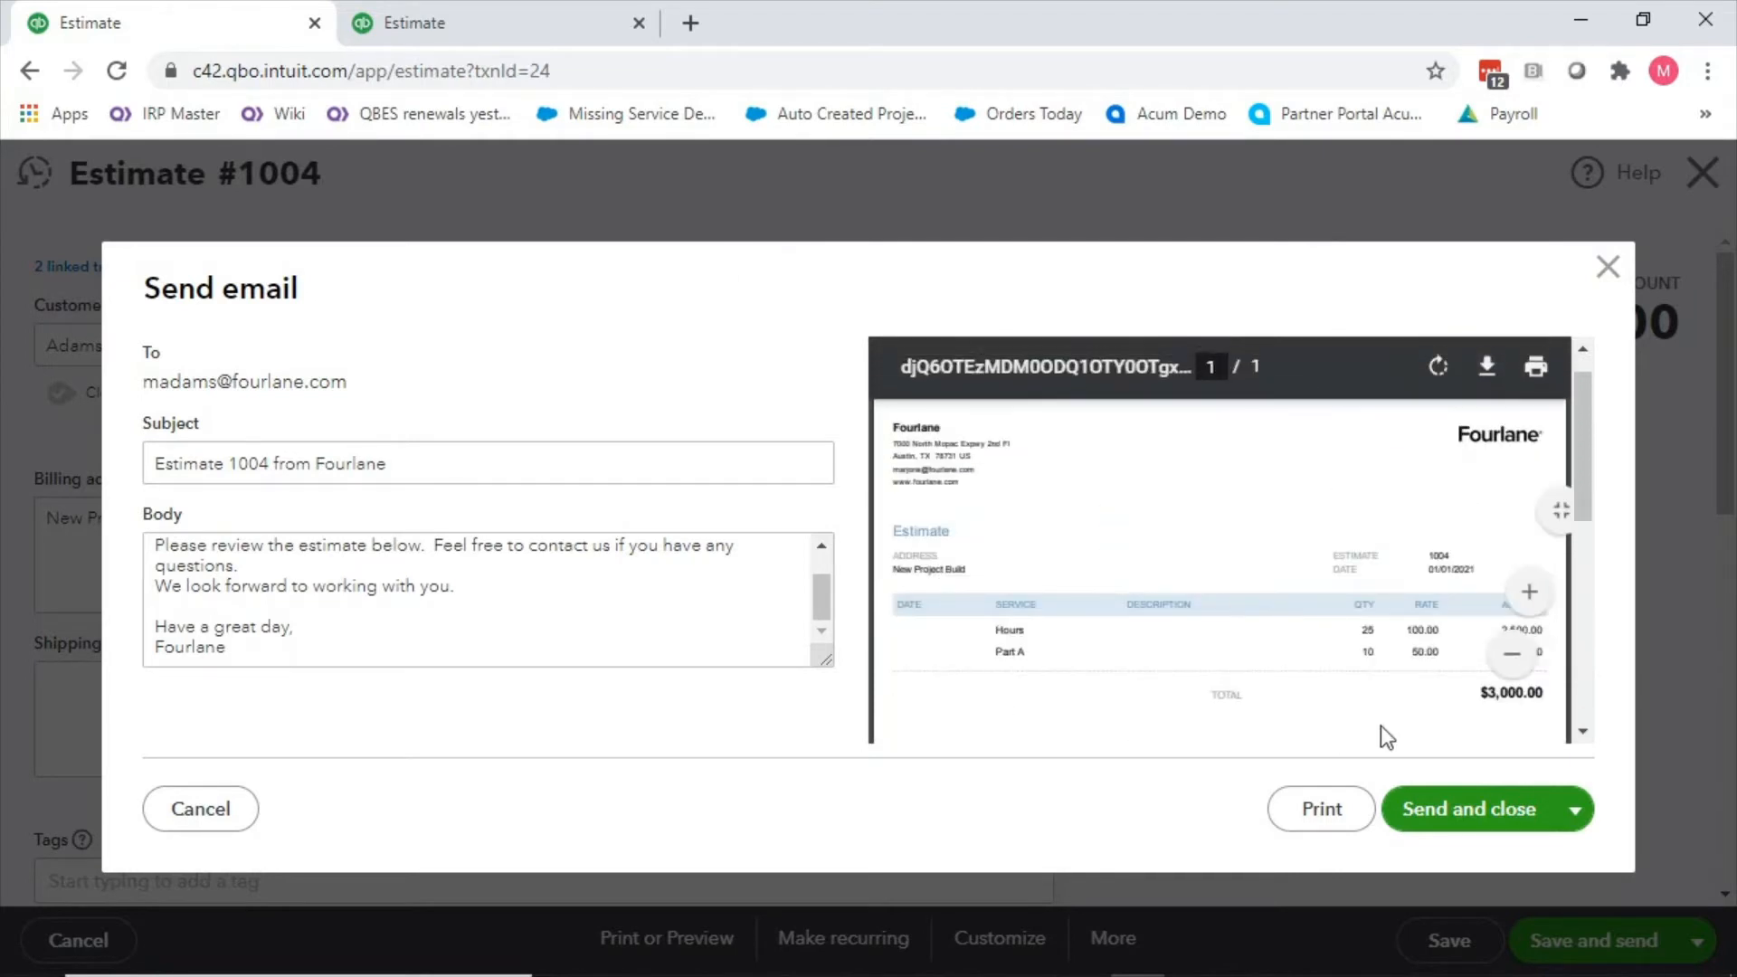
left_click(1609, 264)
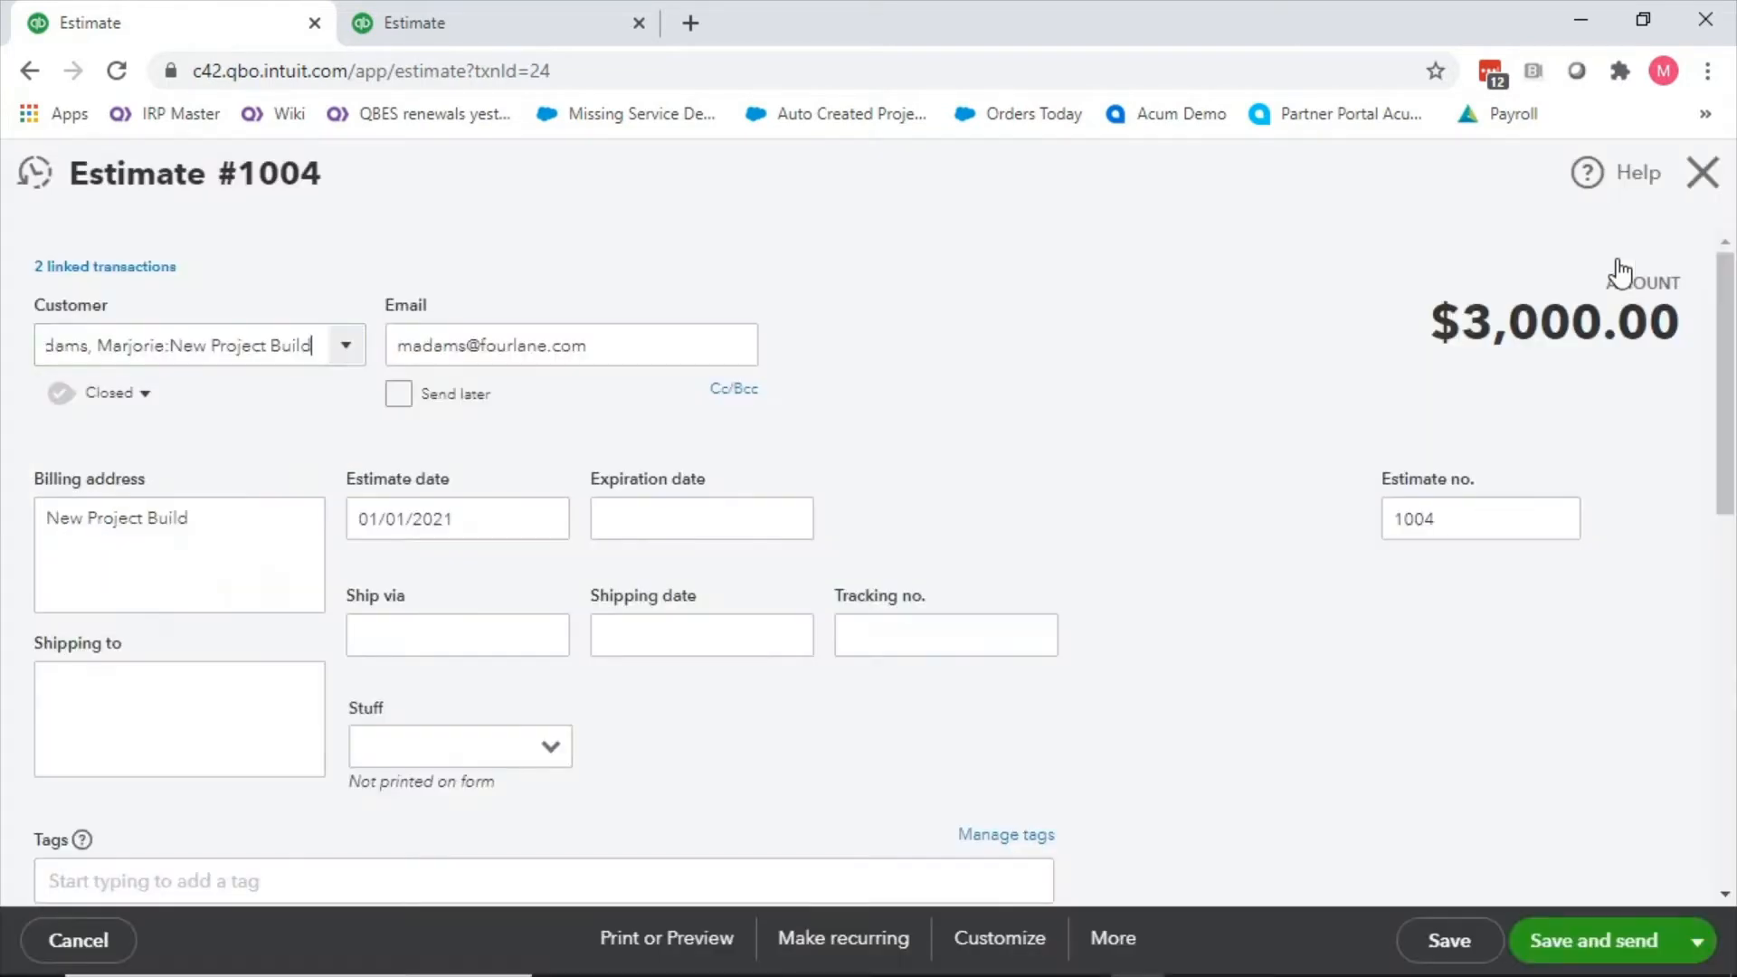
left_click(1701, 173)
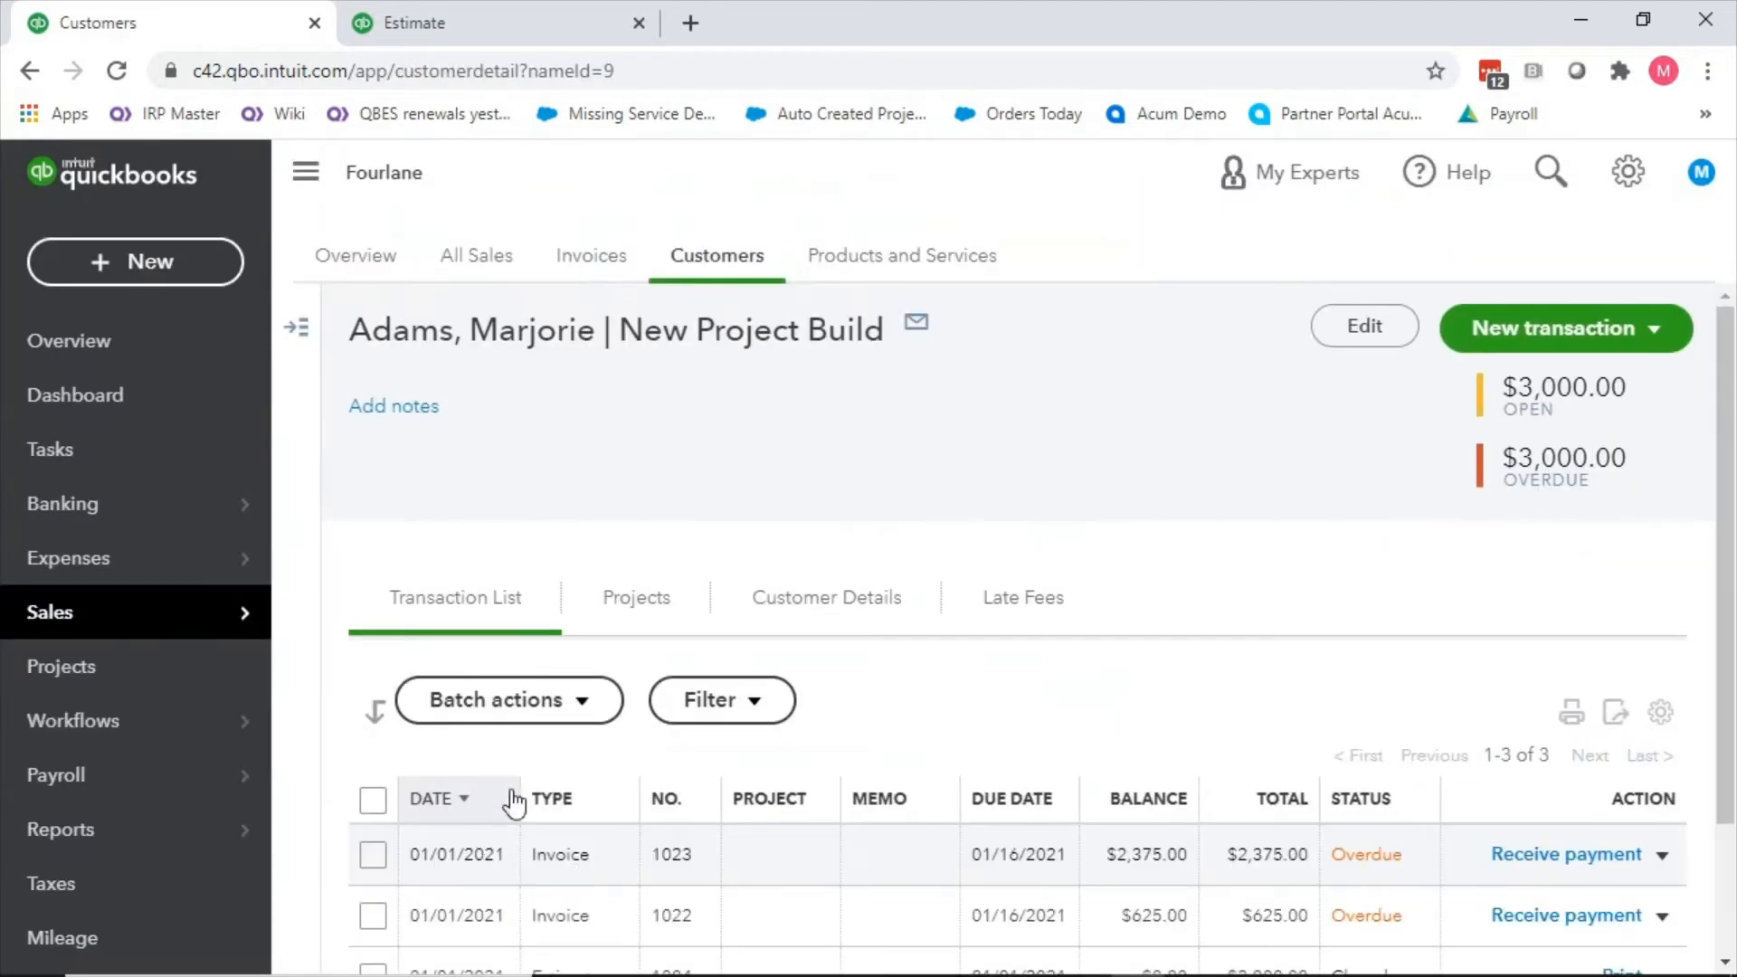
Open the $2,375.00 invoice of New Project Build, save it for sending and check the sender address options in its email.
left_click(584, 858)
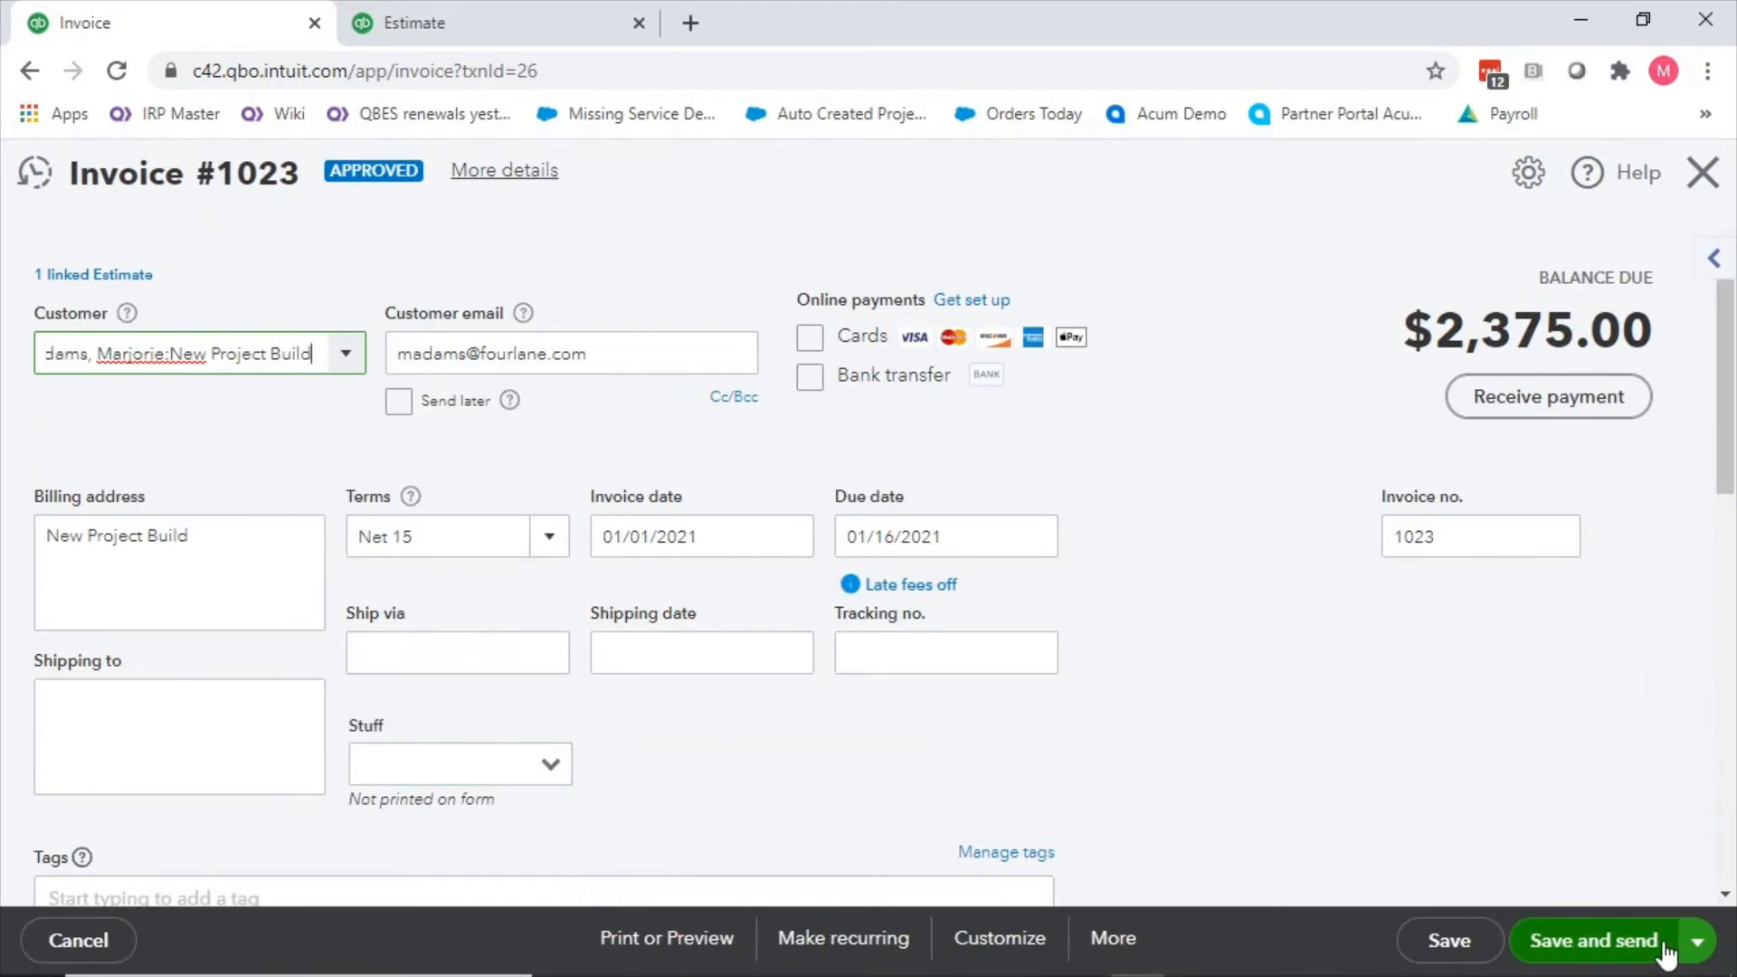
left_click(1686, 944)
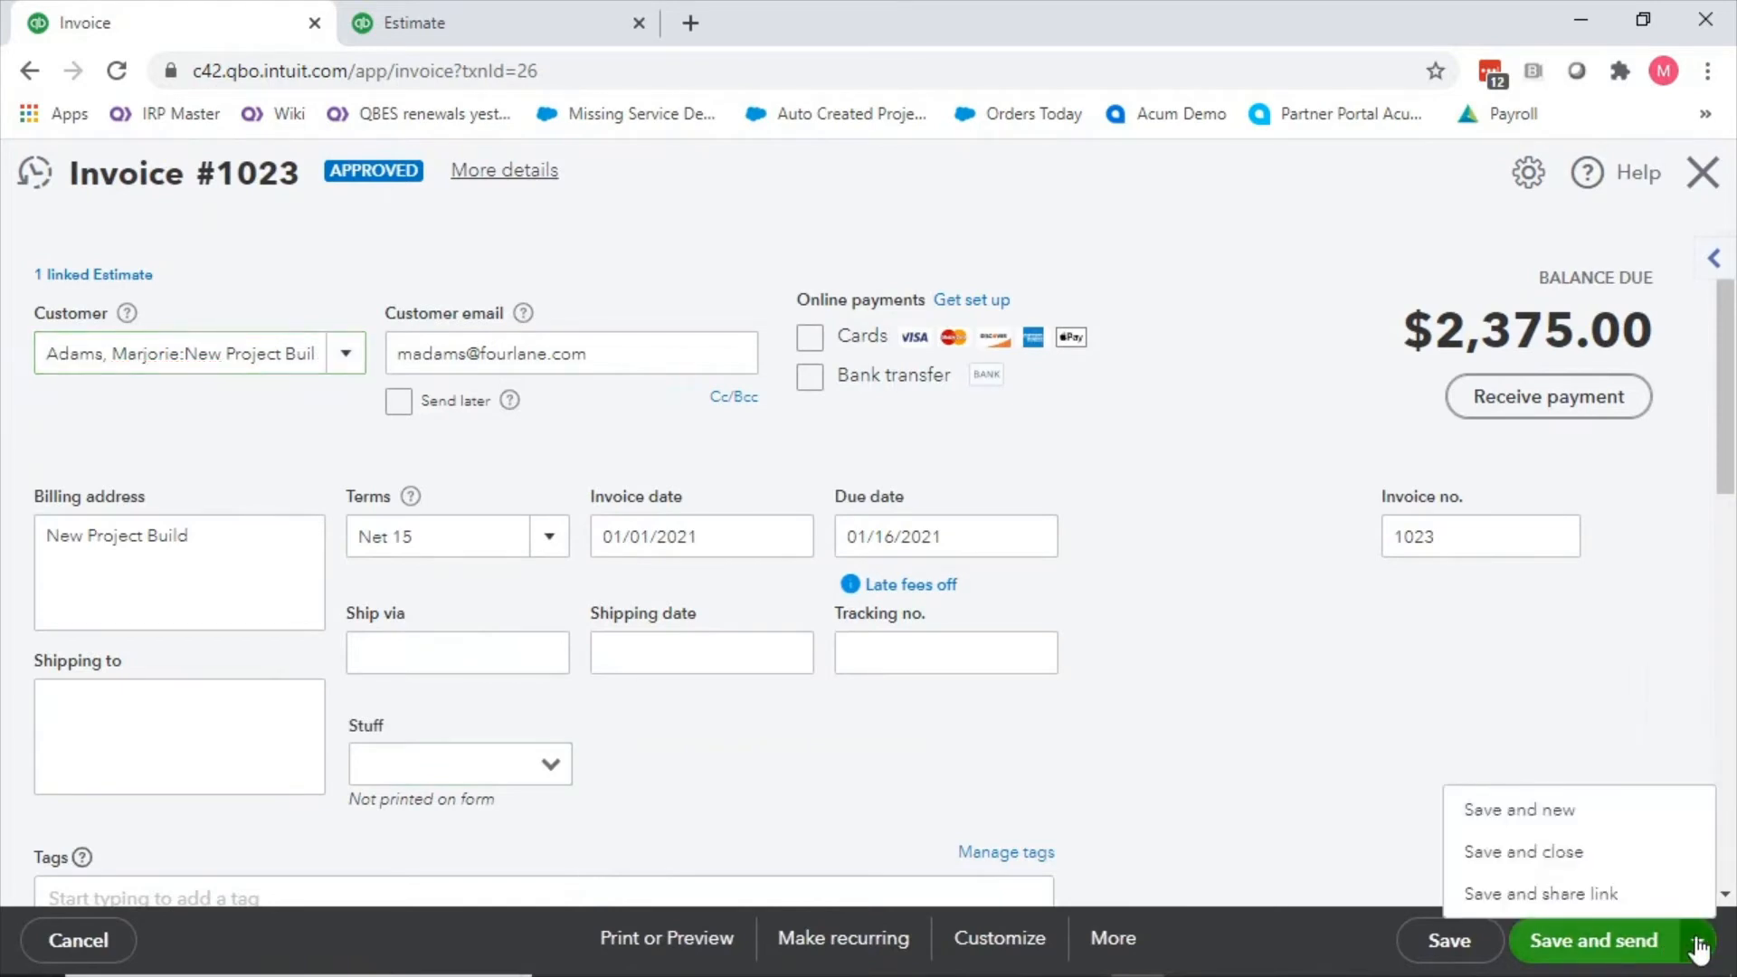
left_click(1607, 948)
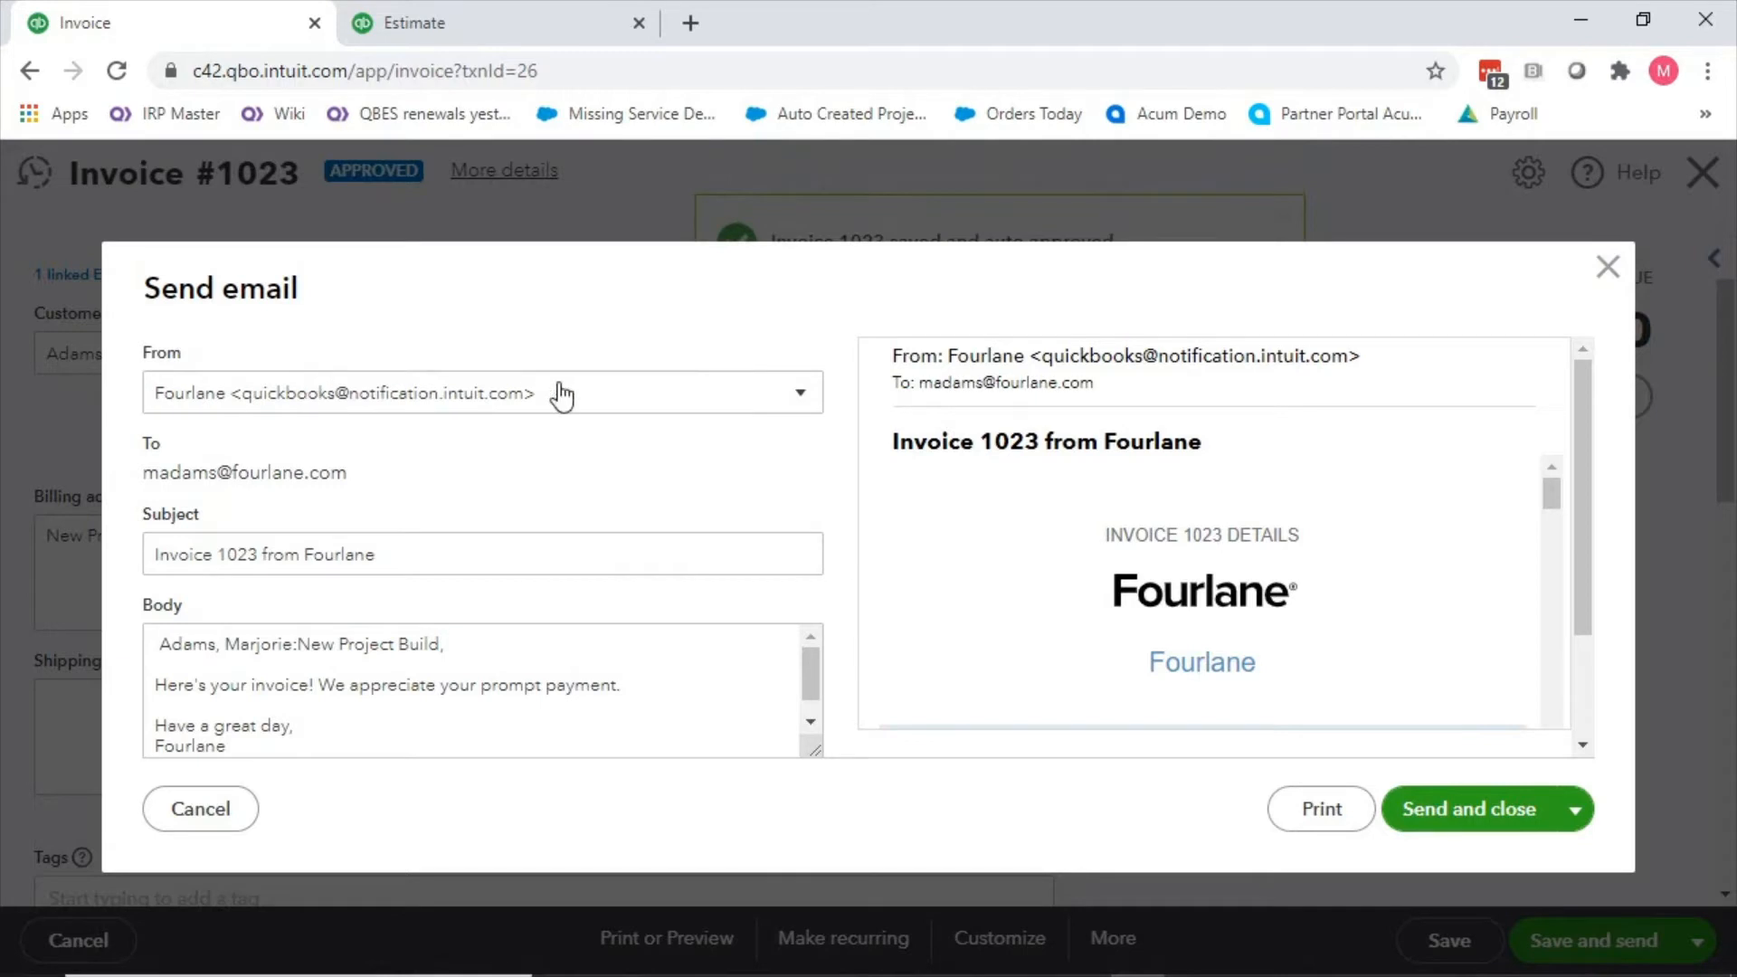
left_click(674, 396)
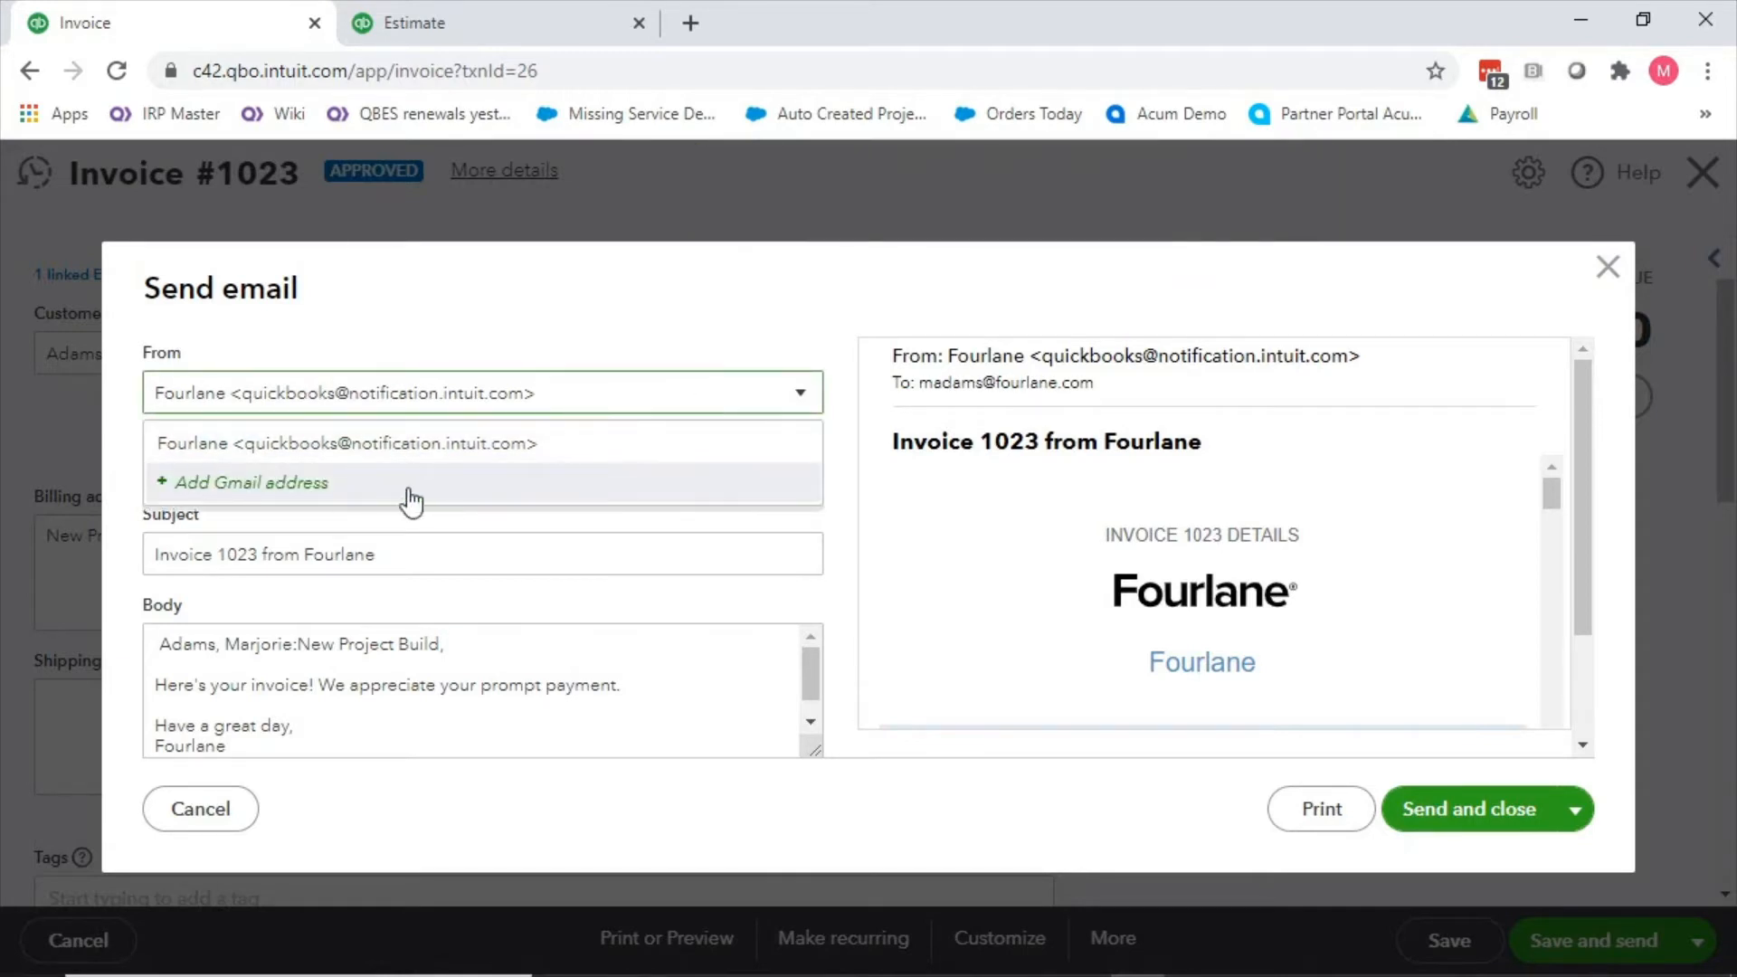
left_click(574, 297)
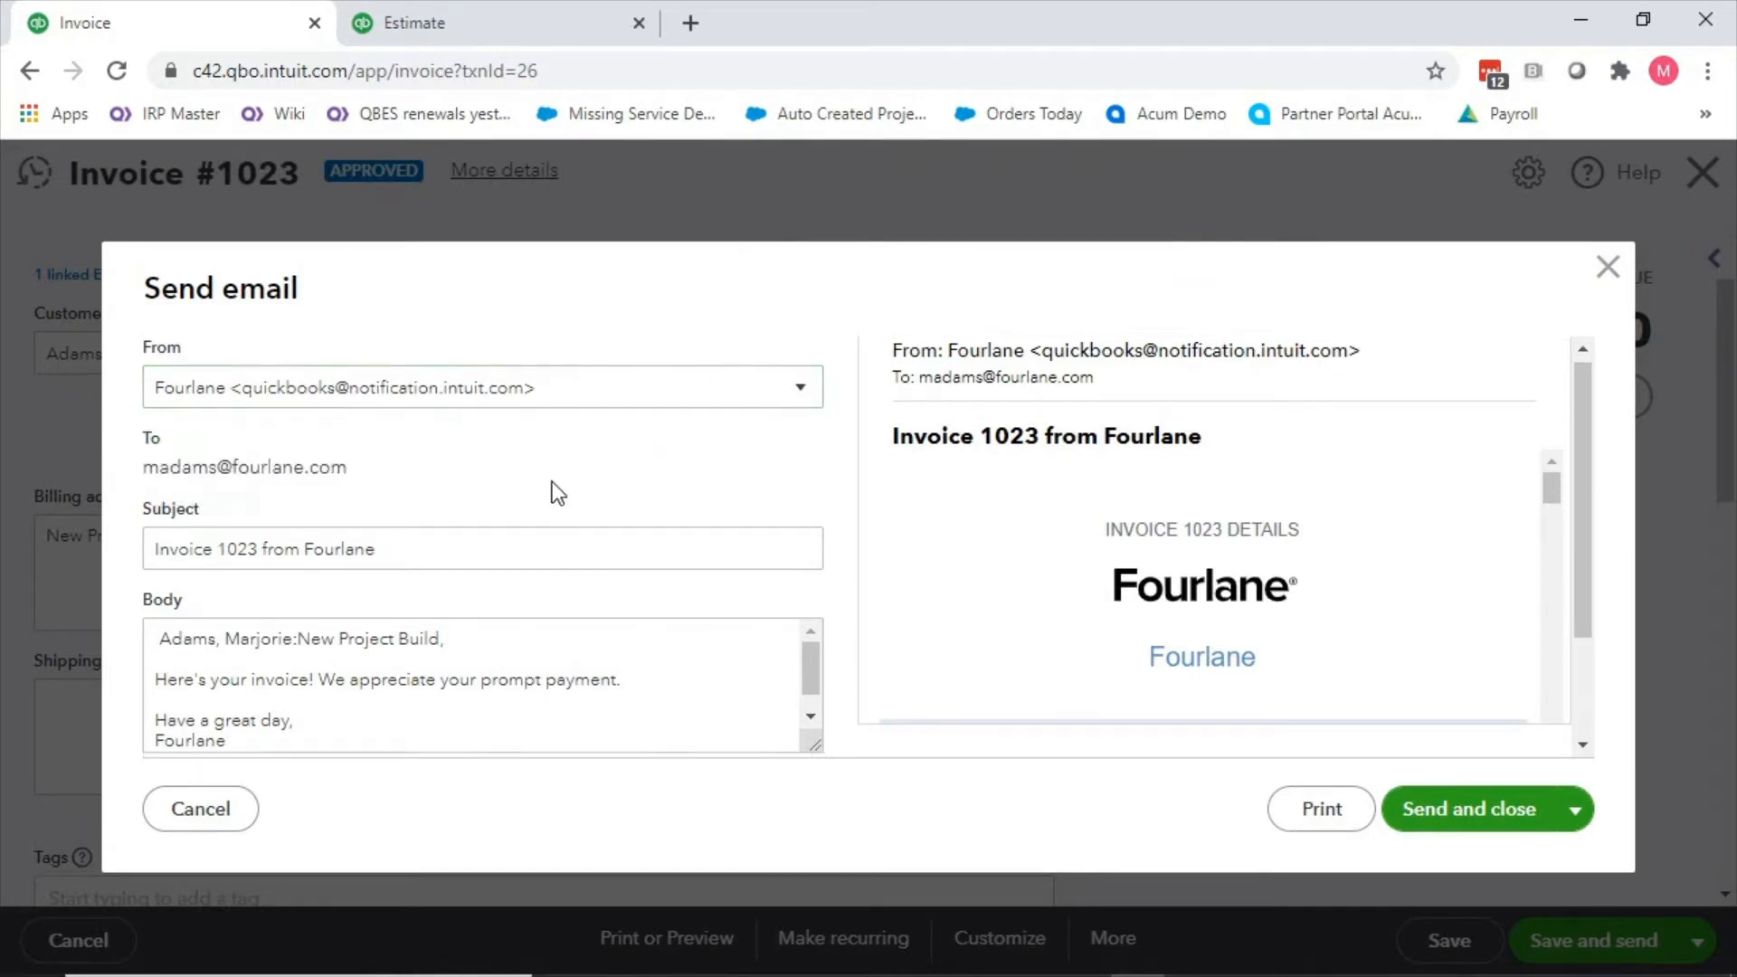
Examine the invoice email's body and the customer message in its preview, then close the email and invoice without sending.
scroll(554, 492, "down", 2)
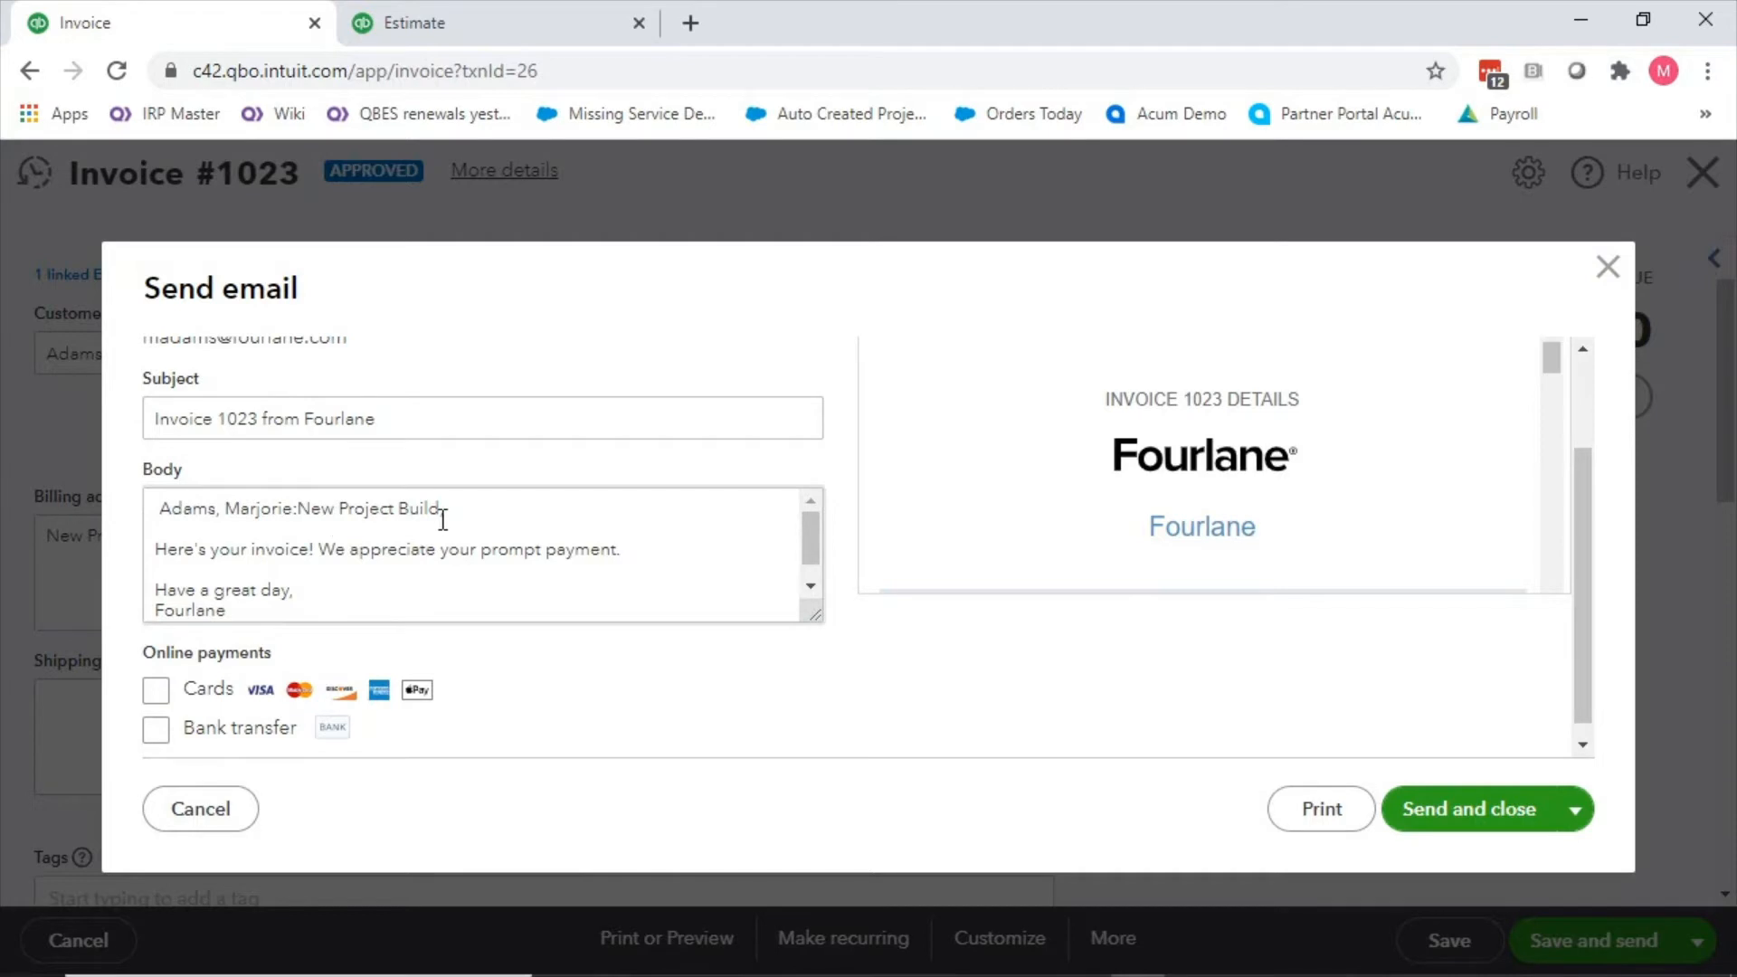
scroll(375, 558, "down", 1)
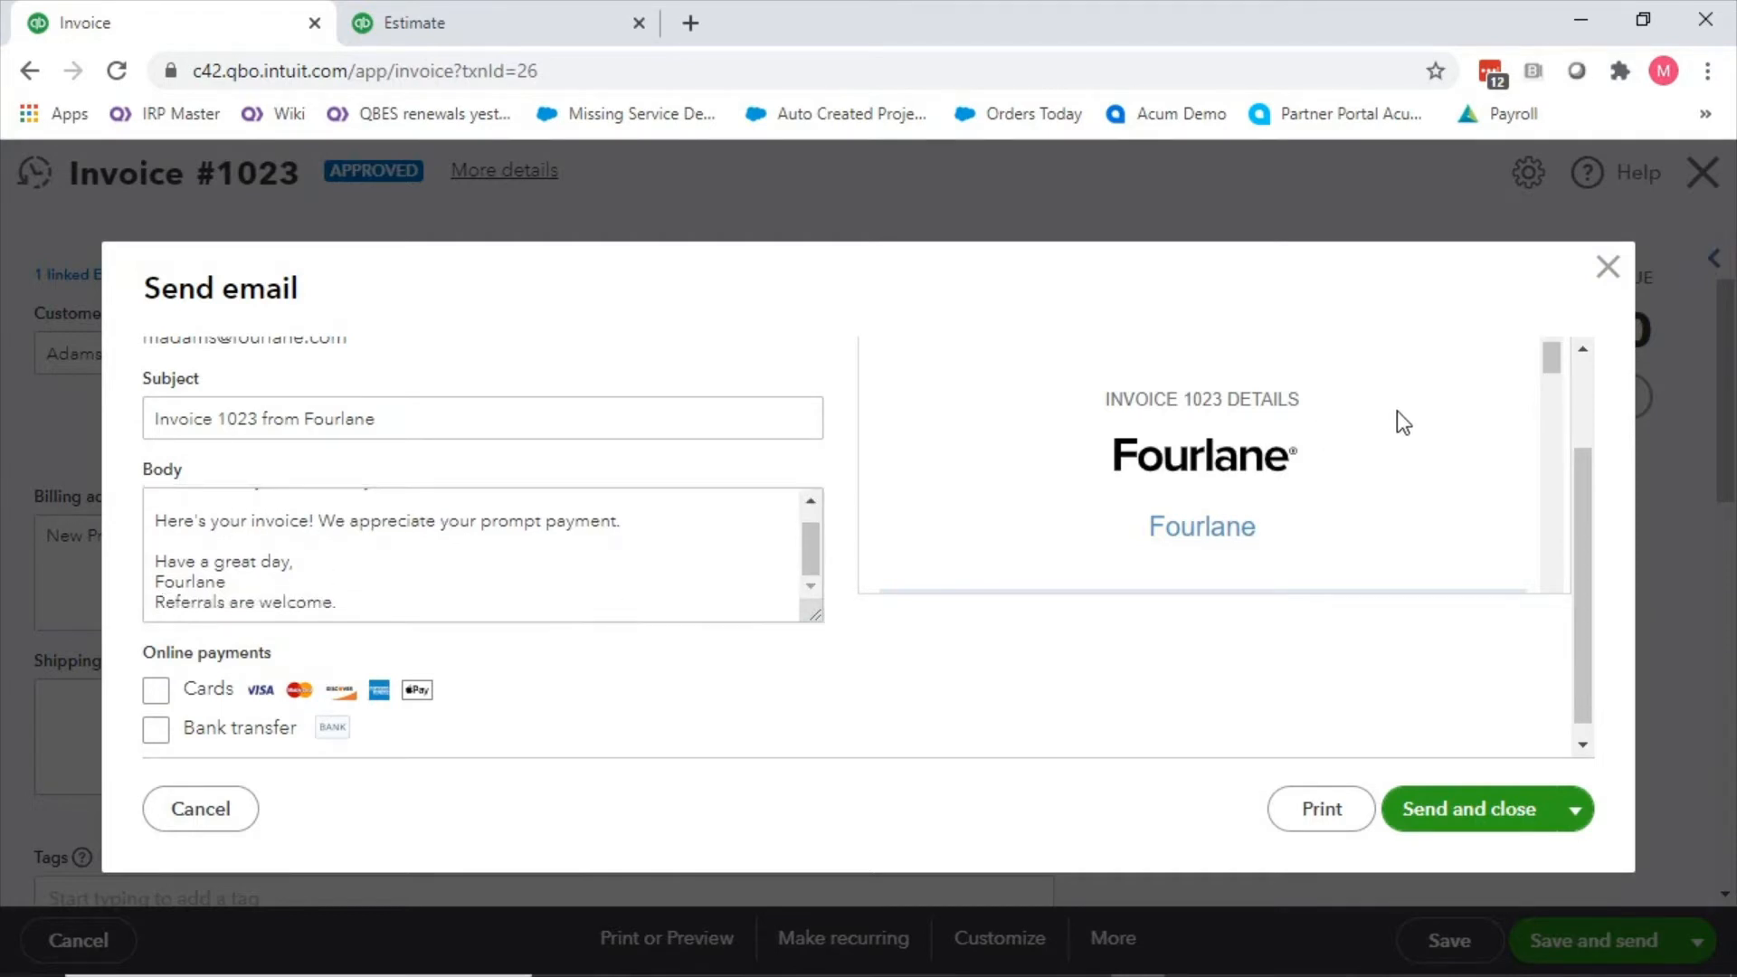
scroll(1385, 480, "down", 6)
scroll(1279, 545, "down", 6)
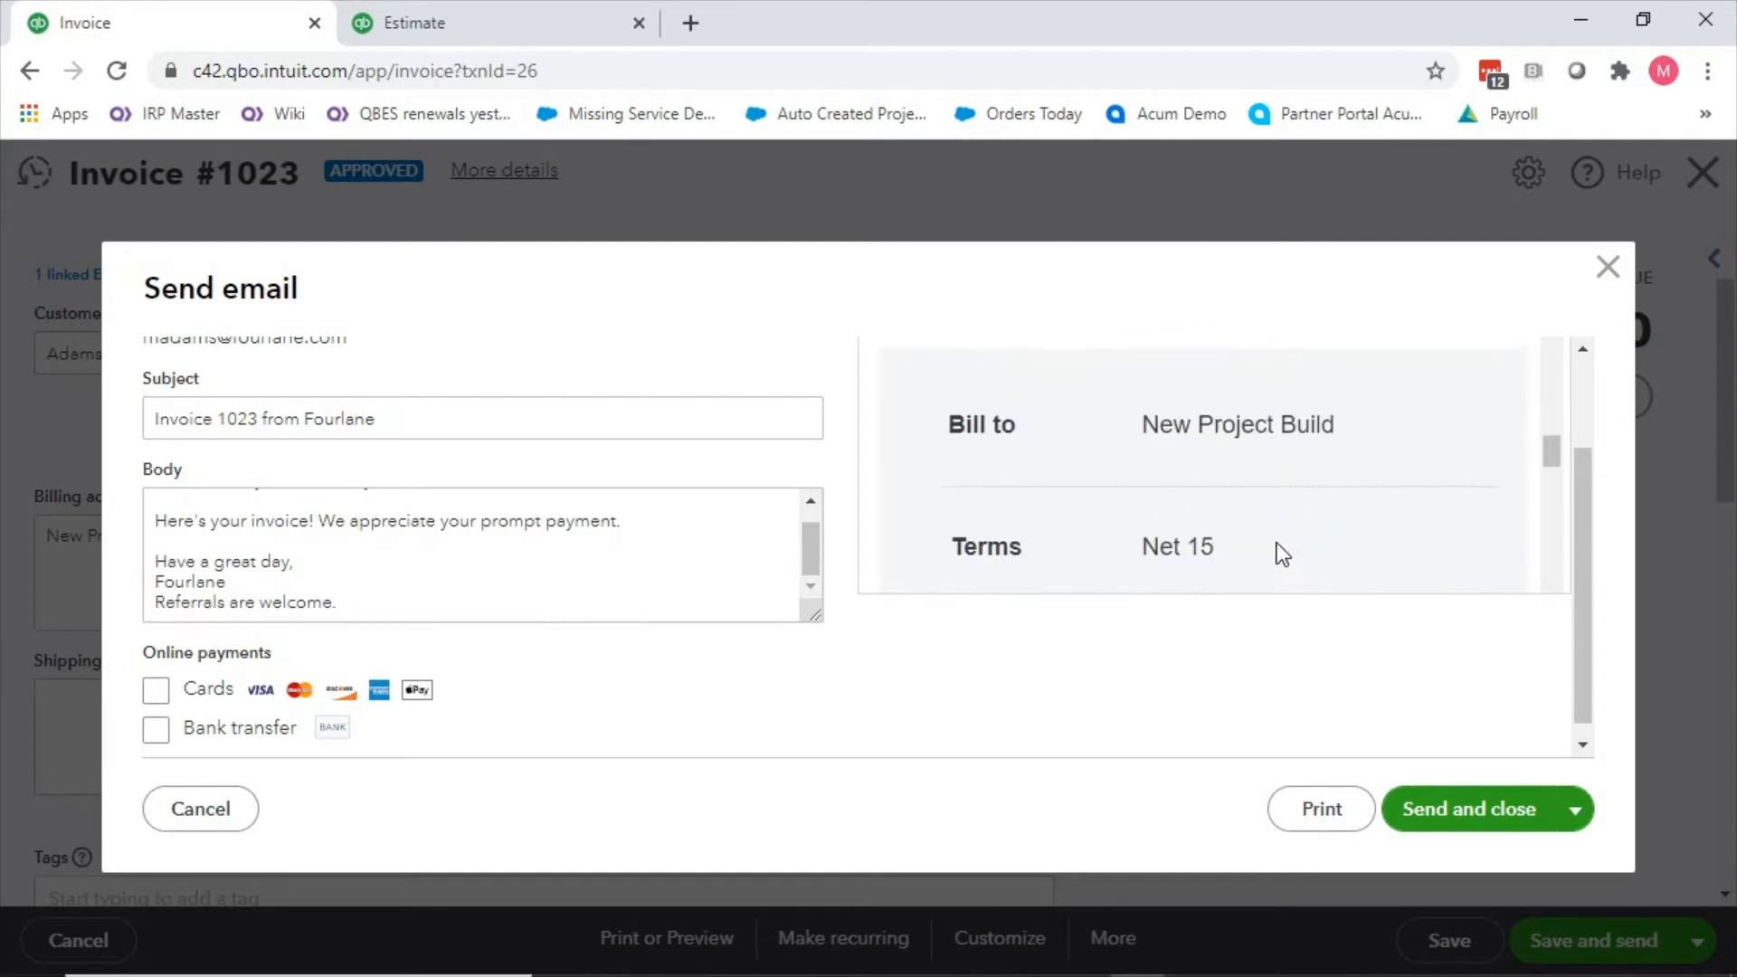
scroll(1279, 554, "down", 4)
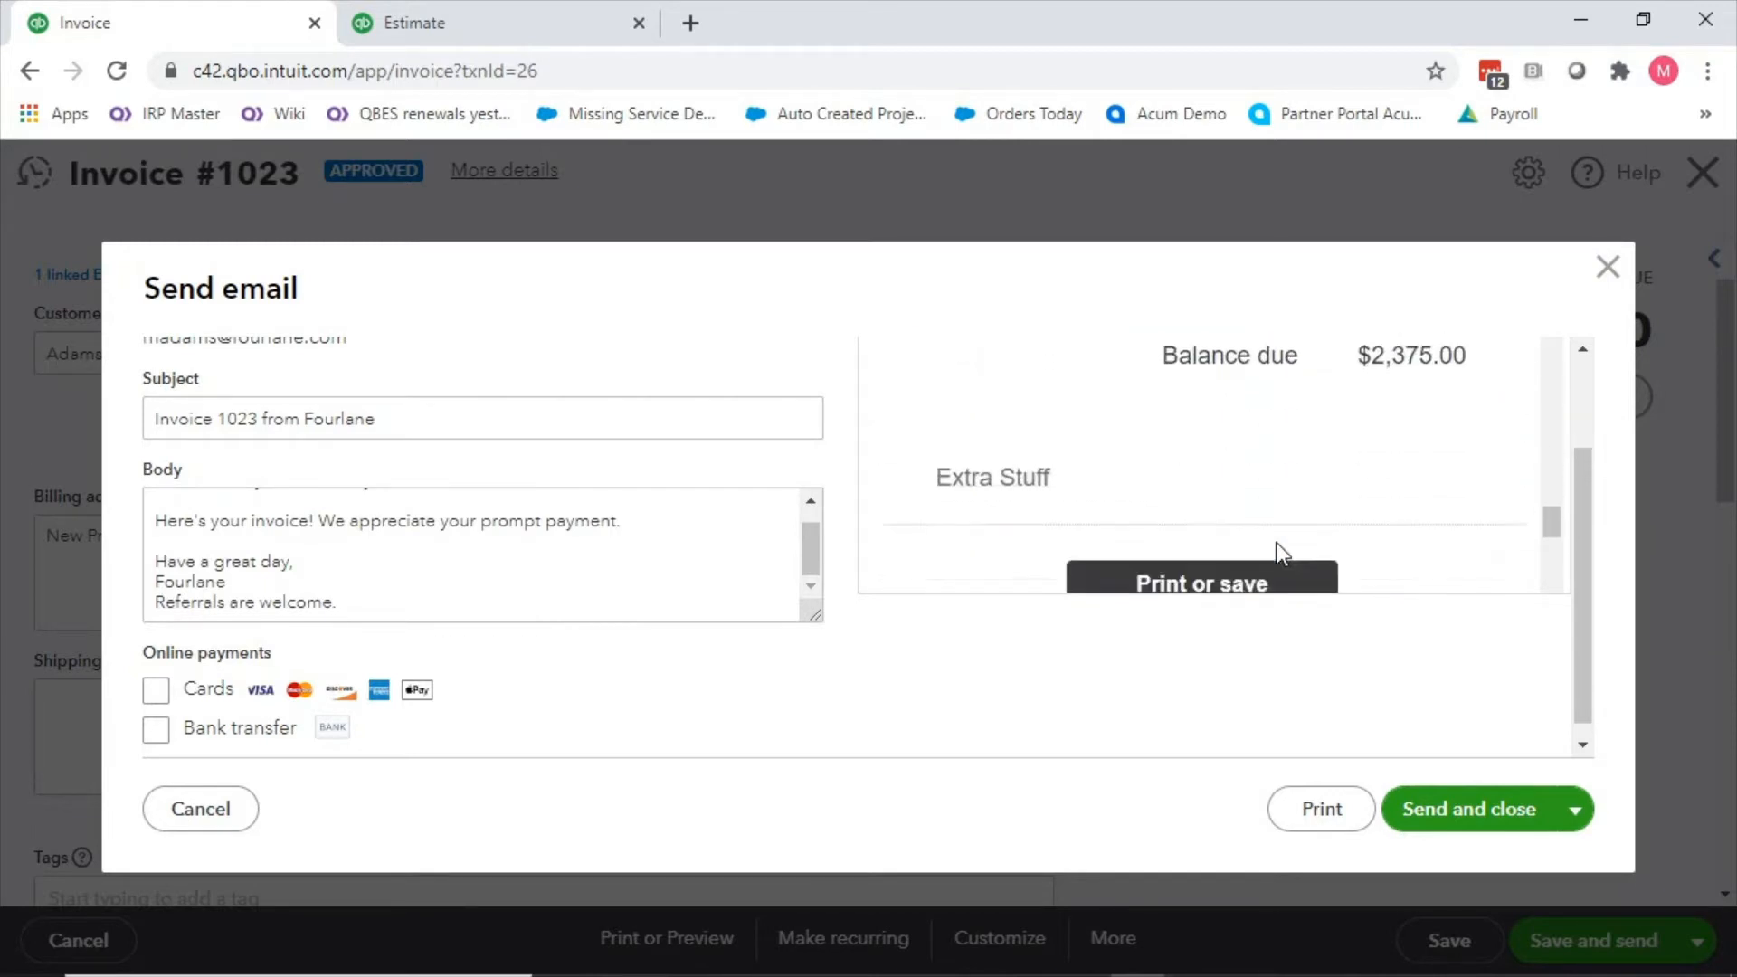
scroll(1267, 543, "up", 3)
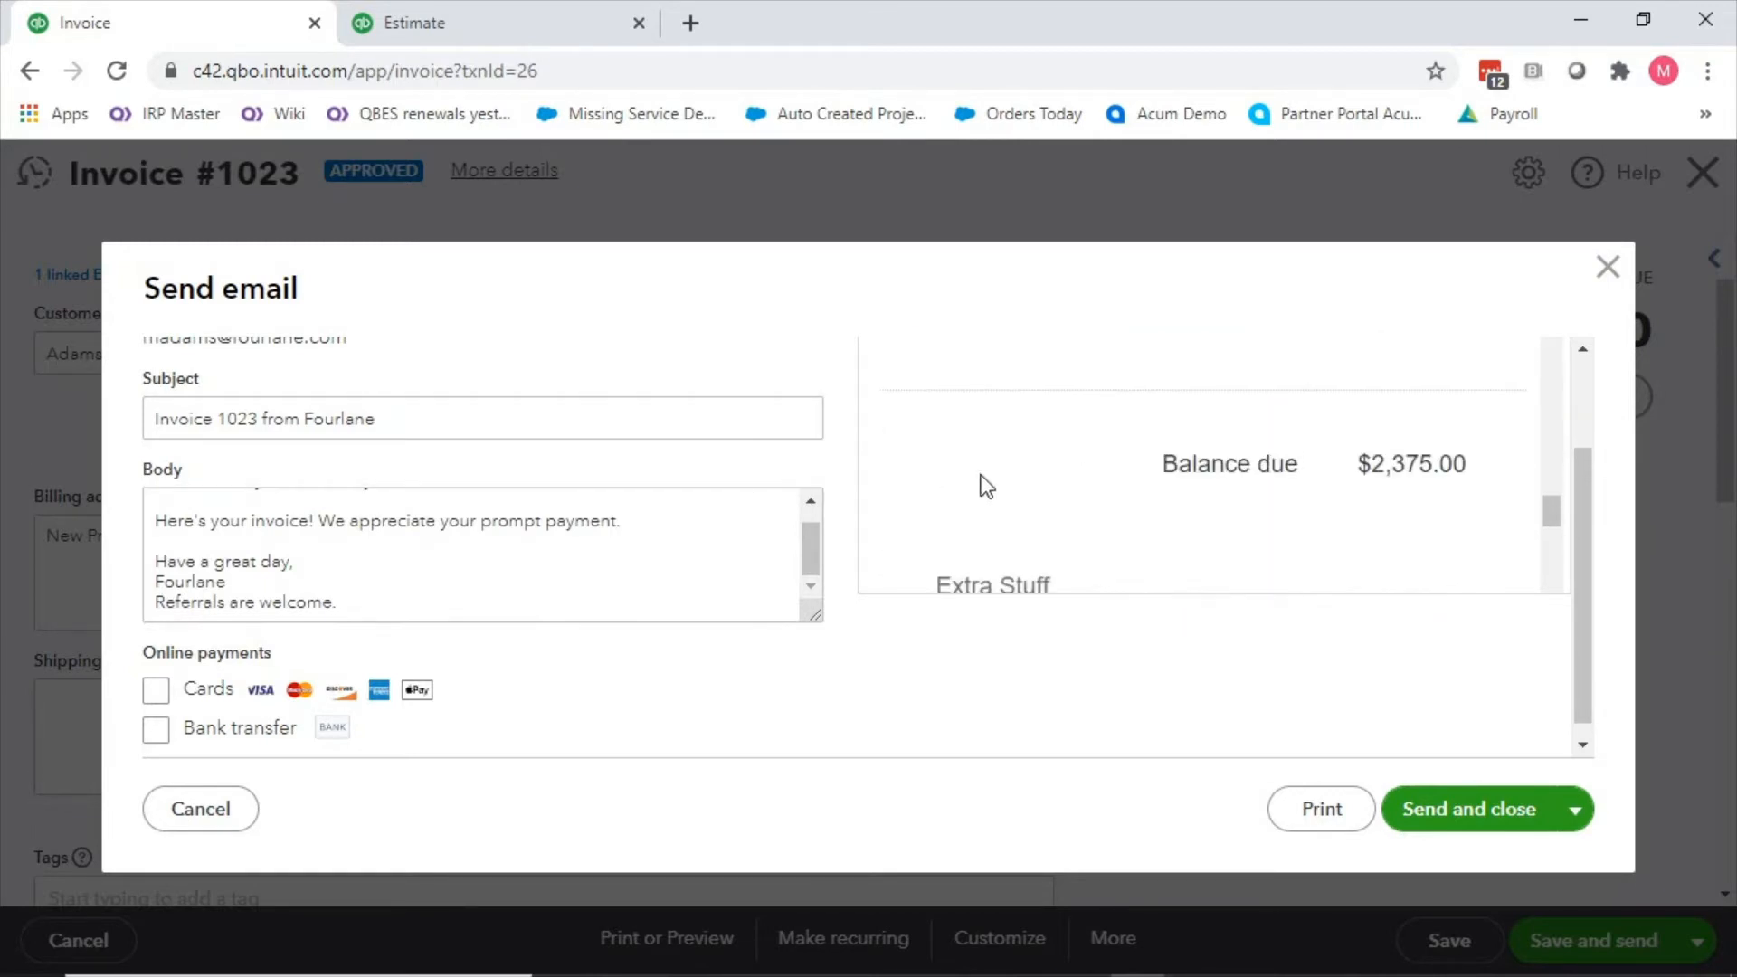
scroll(1005, 493, "down", 2)
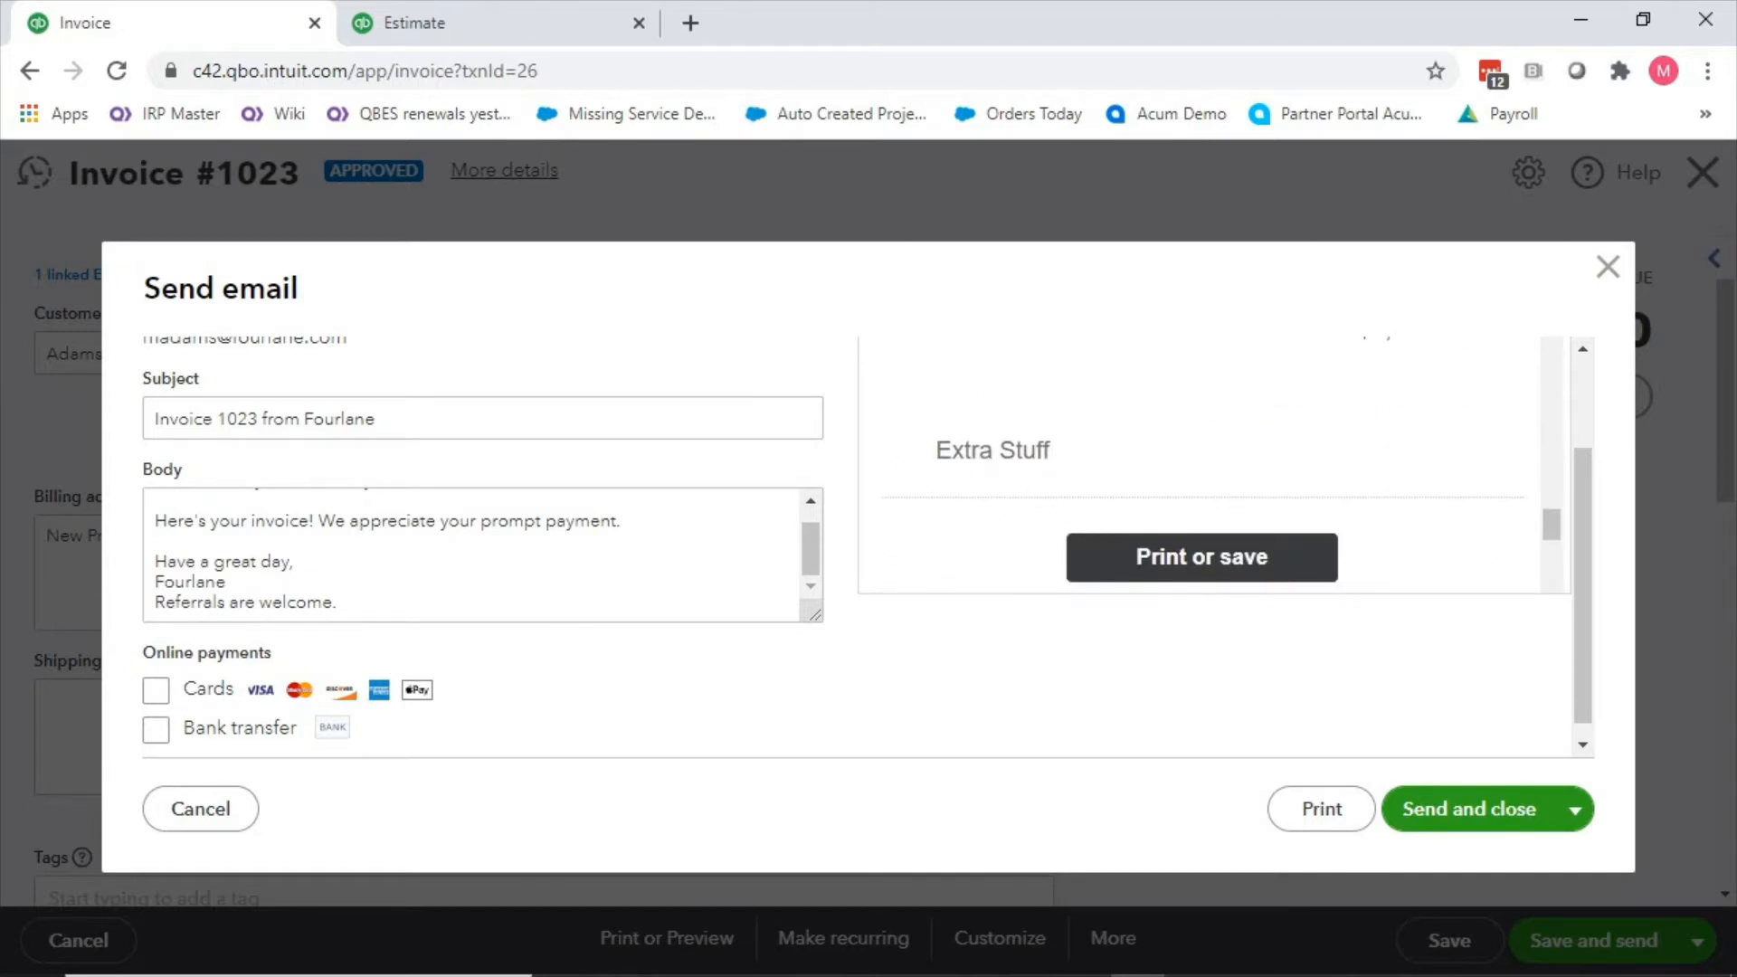
left_click(1607, 269)
left_click(1703, 173)
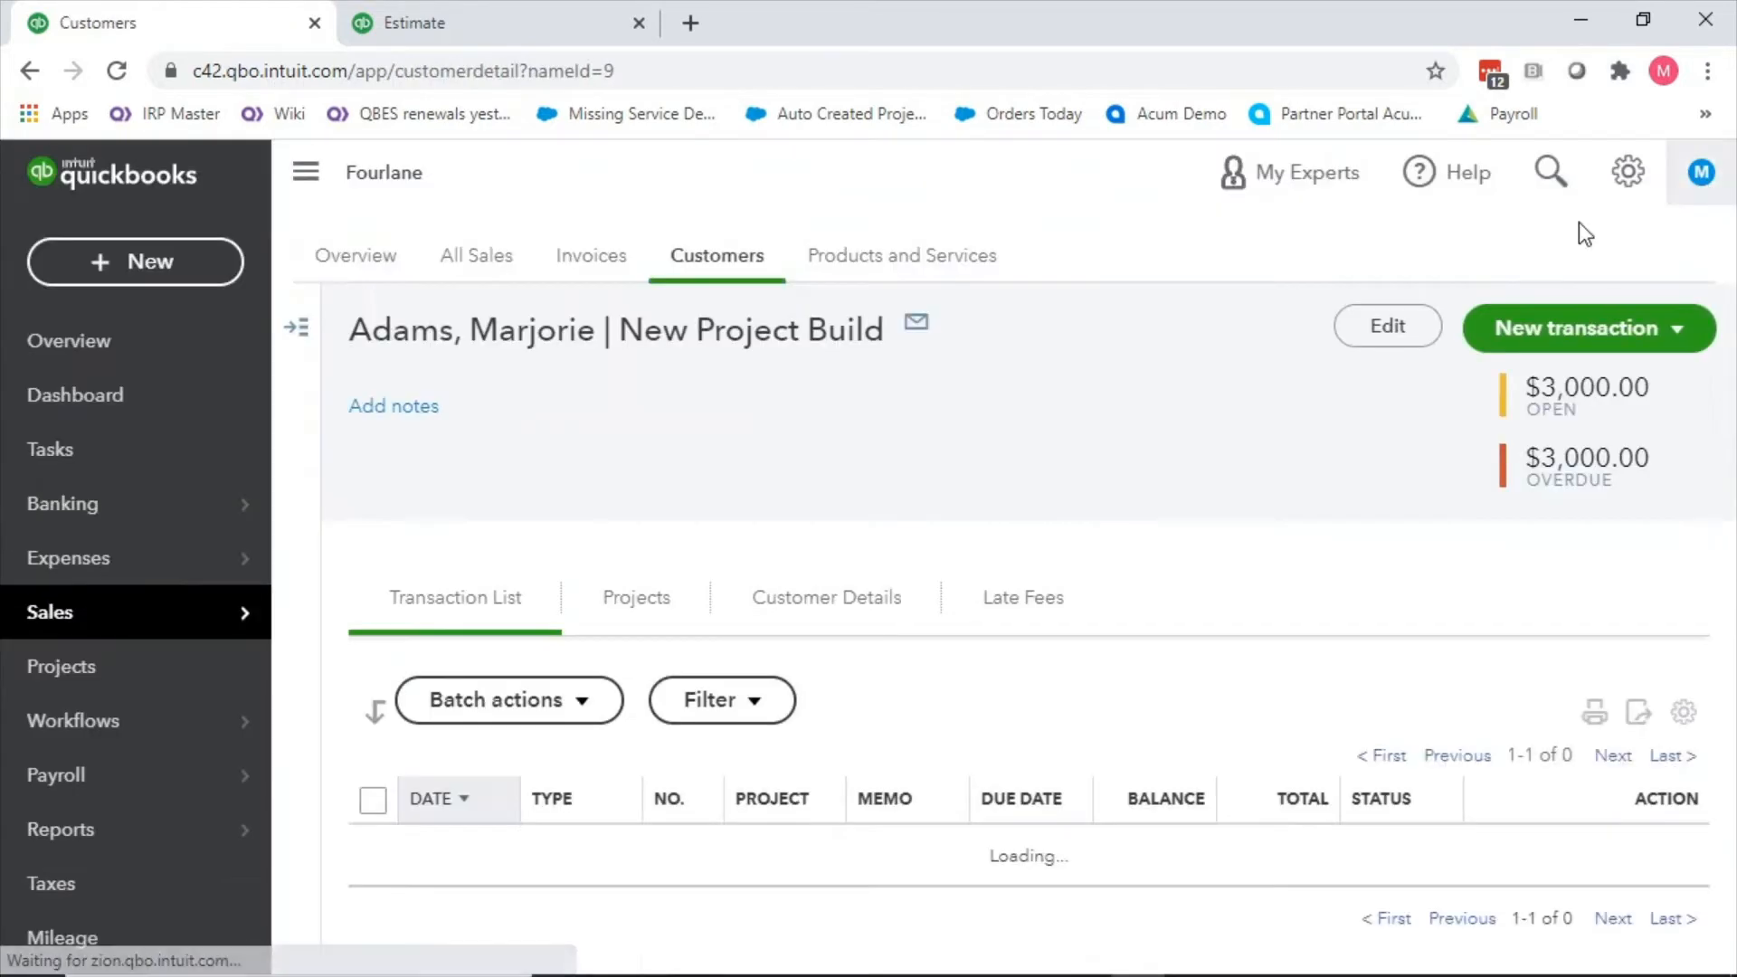
Check the default message for "Invoices and other sales forms" in the Sales account settings and save the message settings.
left_click(1620, 181)
left_click(504, 322)
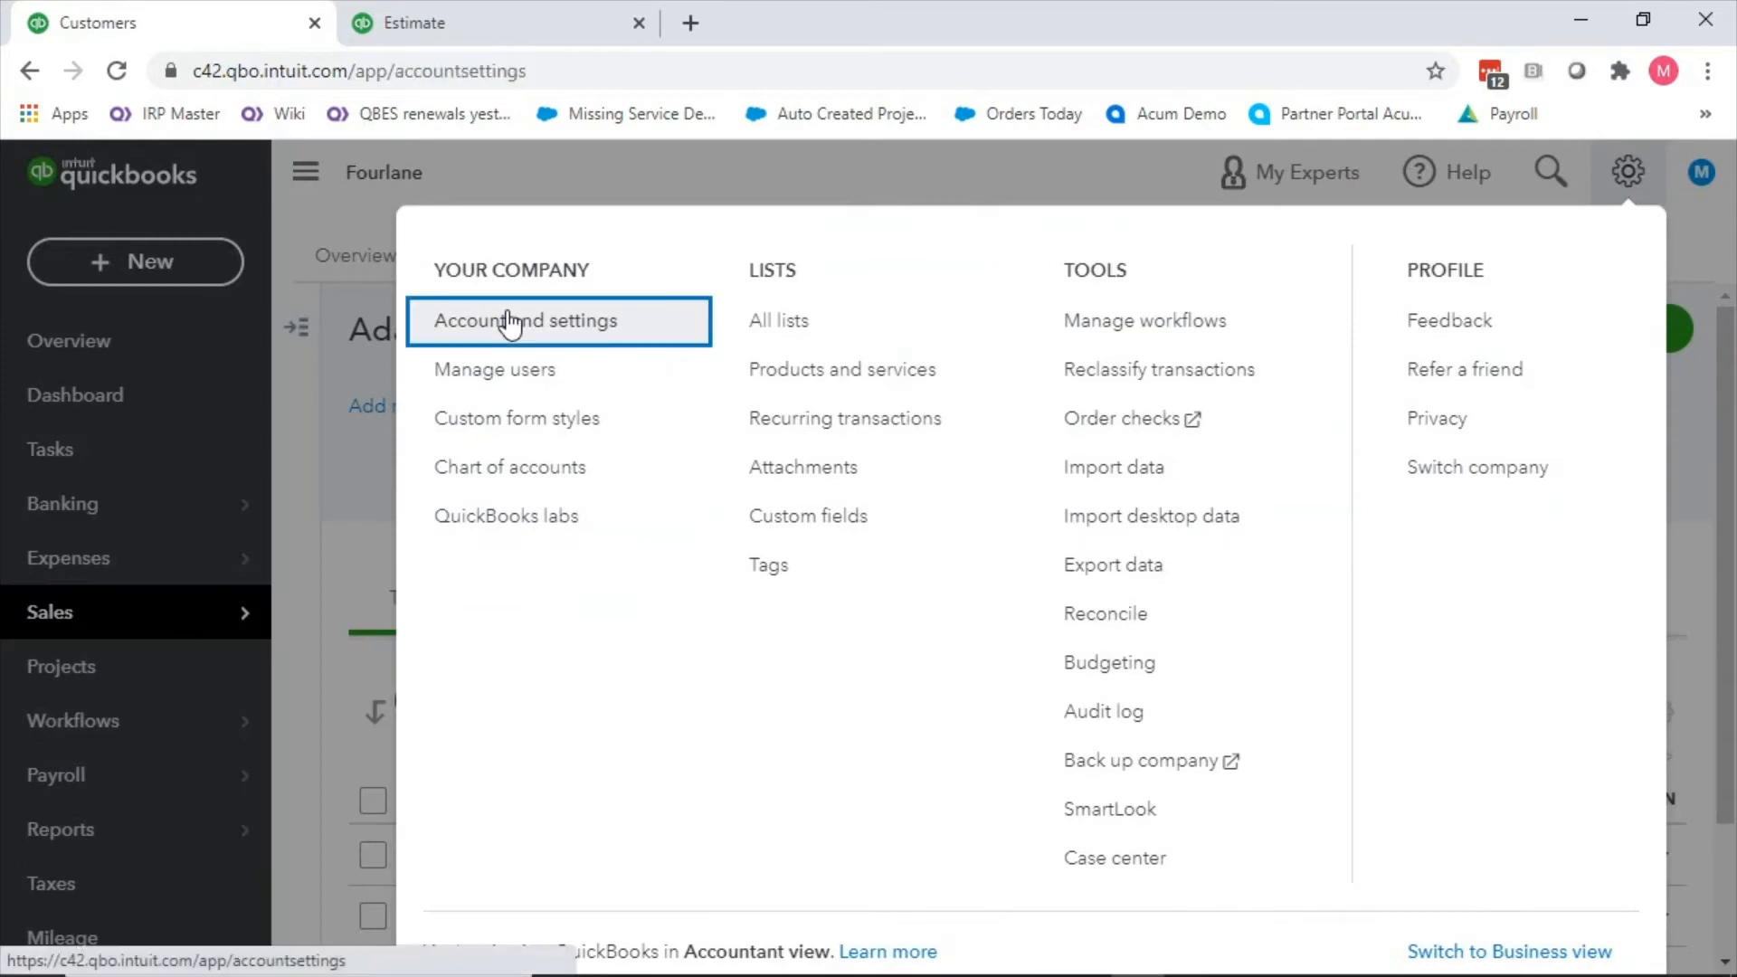
left_click(50, 459)
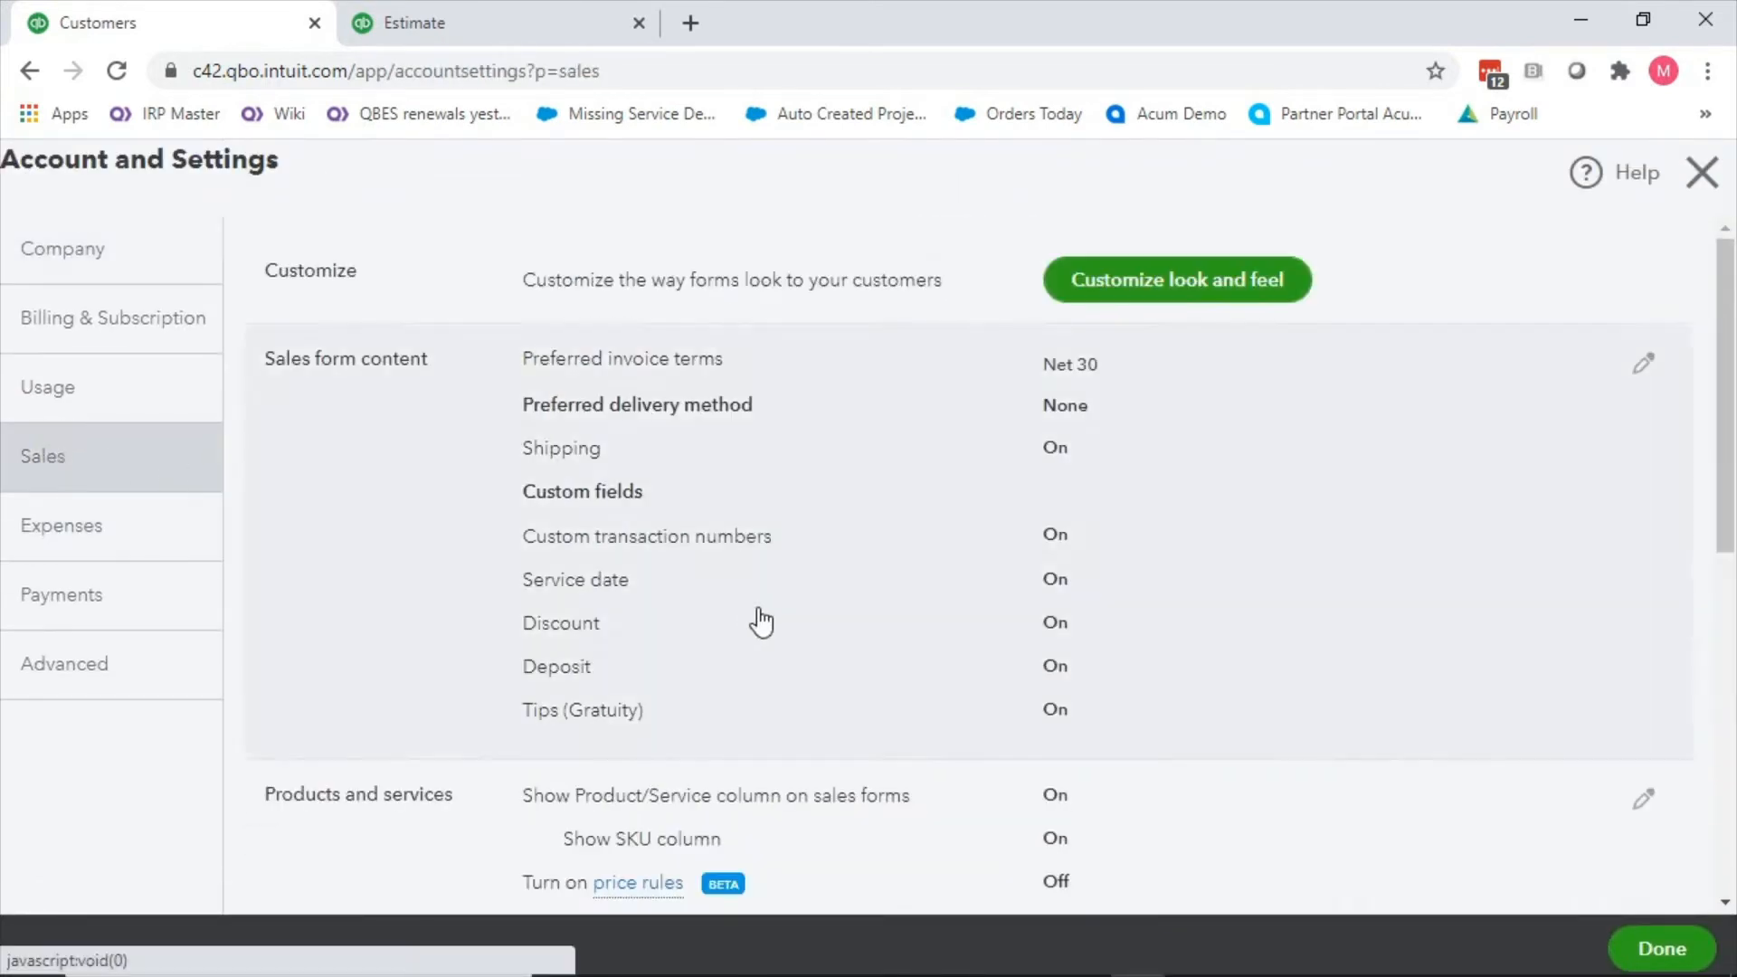
scroll(762, 621, "down", 10)
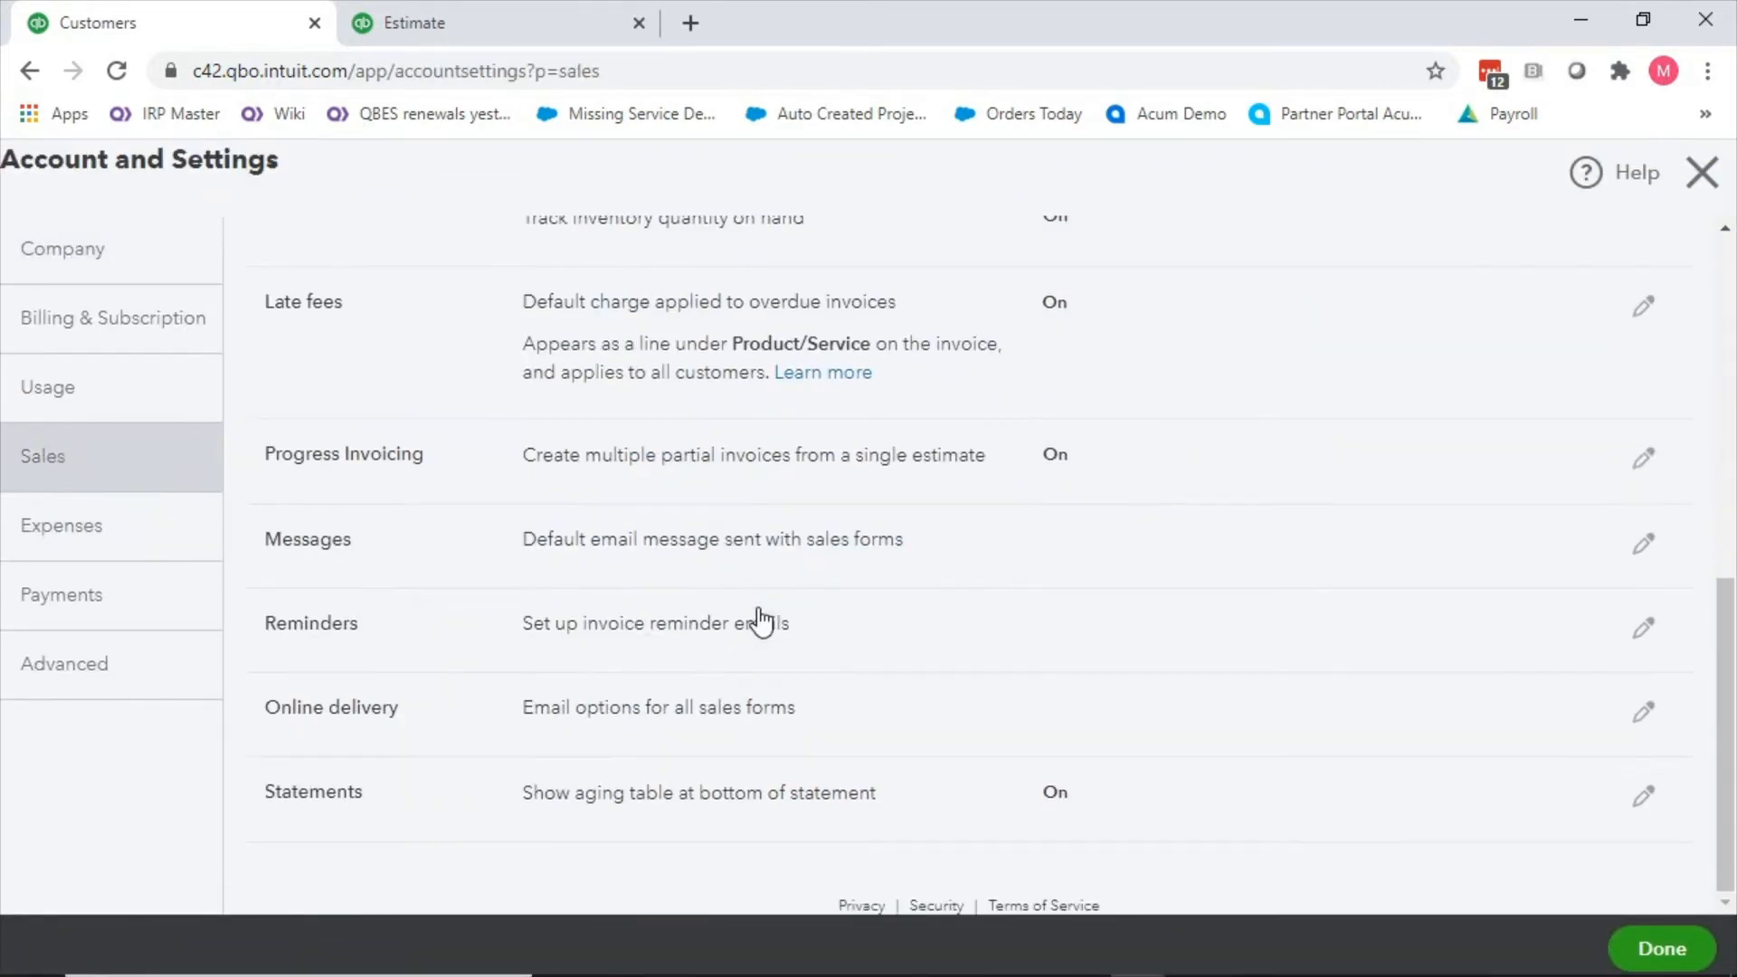
left_click(624, 543)
scroll(713, 606, "down", 5)
left_click(659, 674)
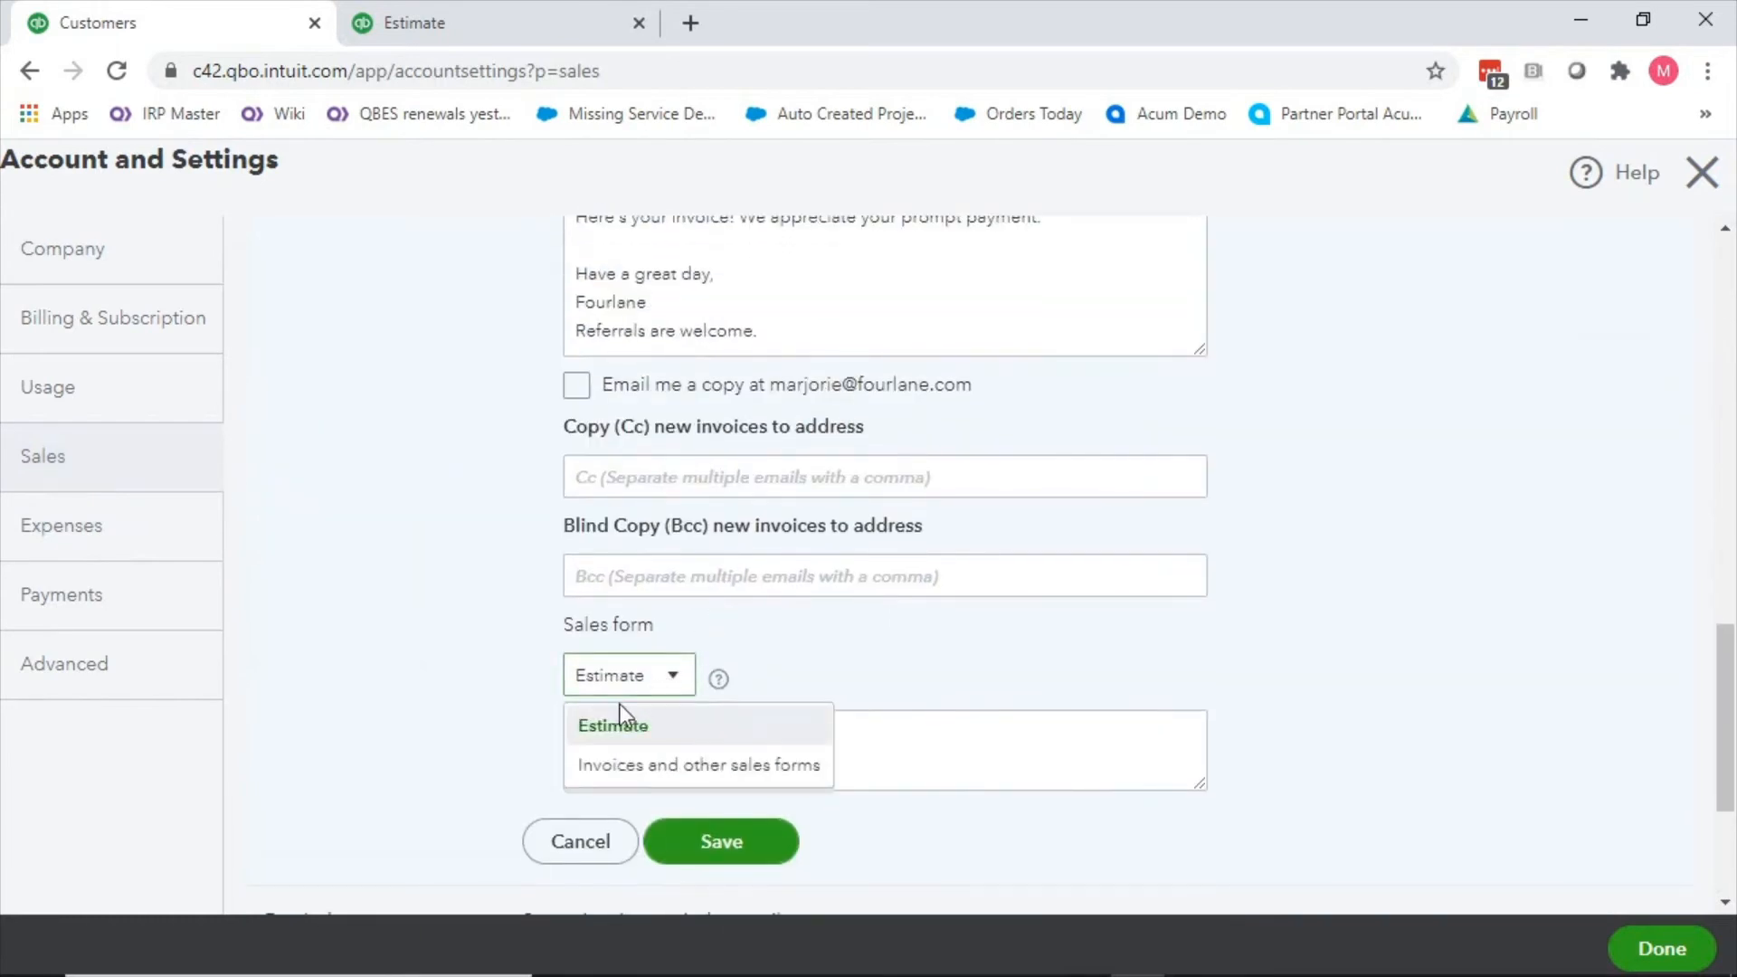
left_click(620, 768)
scroll(415, 777, "down", 3)
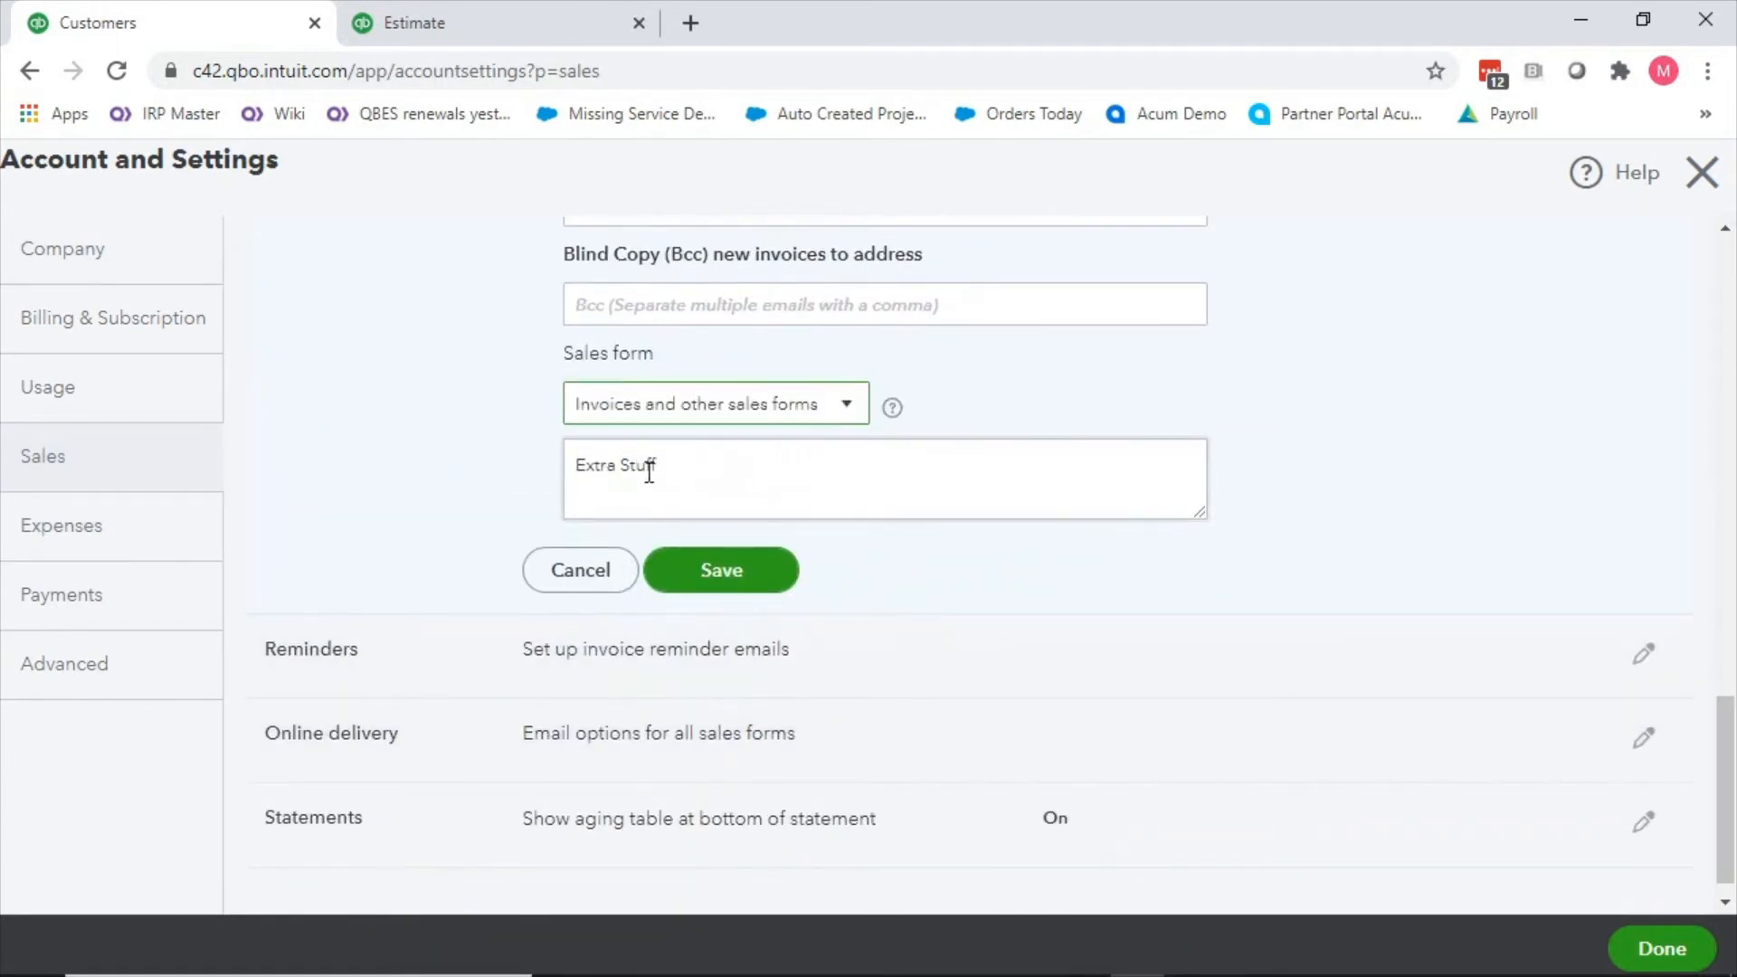
left_click(722, 570)
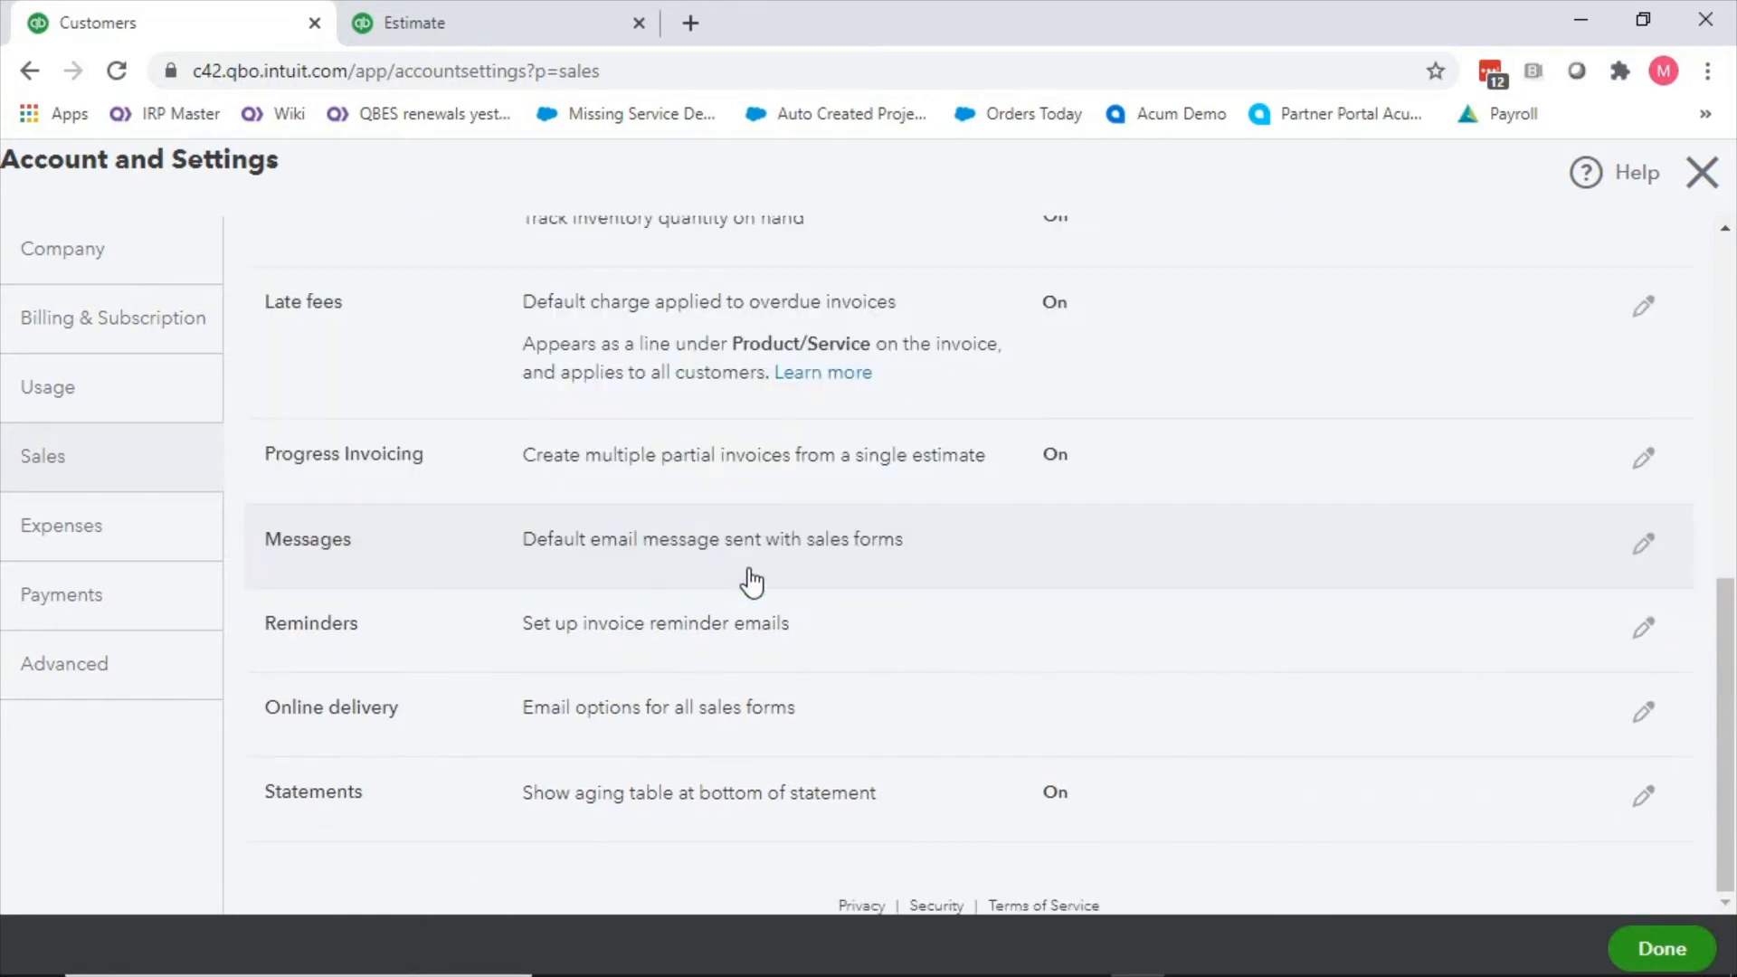
Set the name format in the invoice reminder email's greeting to [Company Name].
left_click(632, 652)
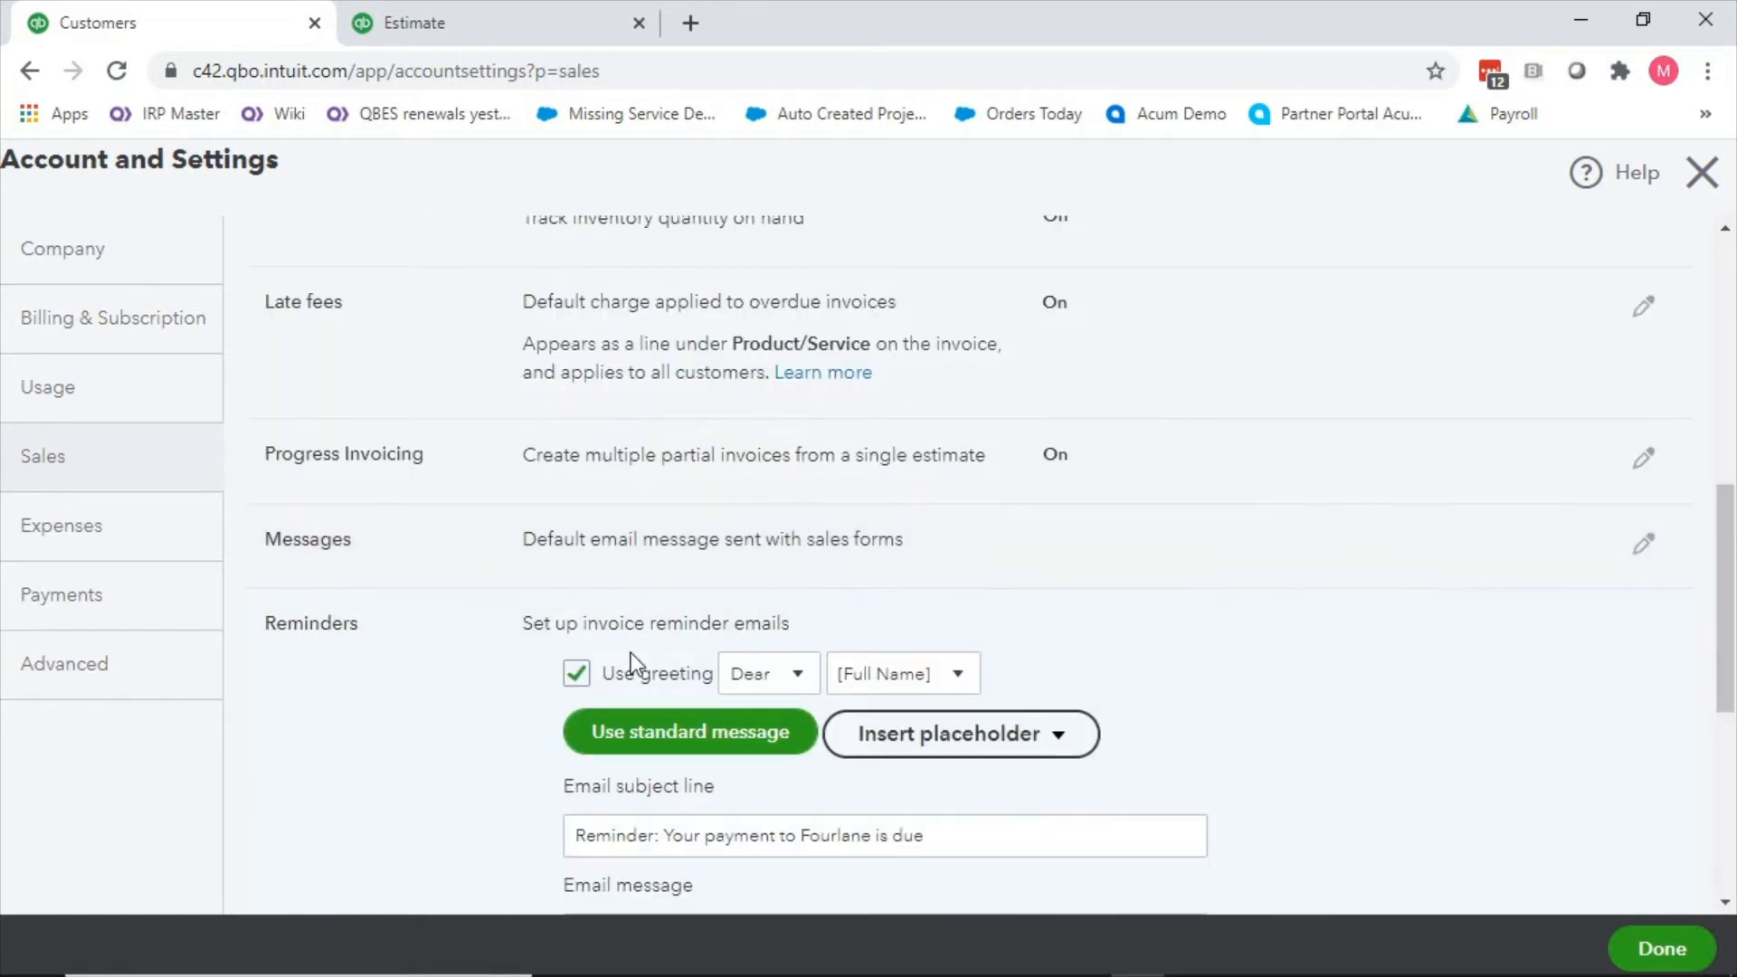
scroll(417, 663, "down", 3)
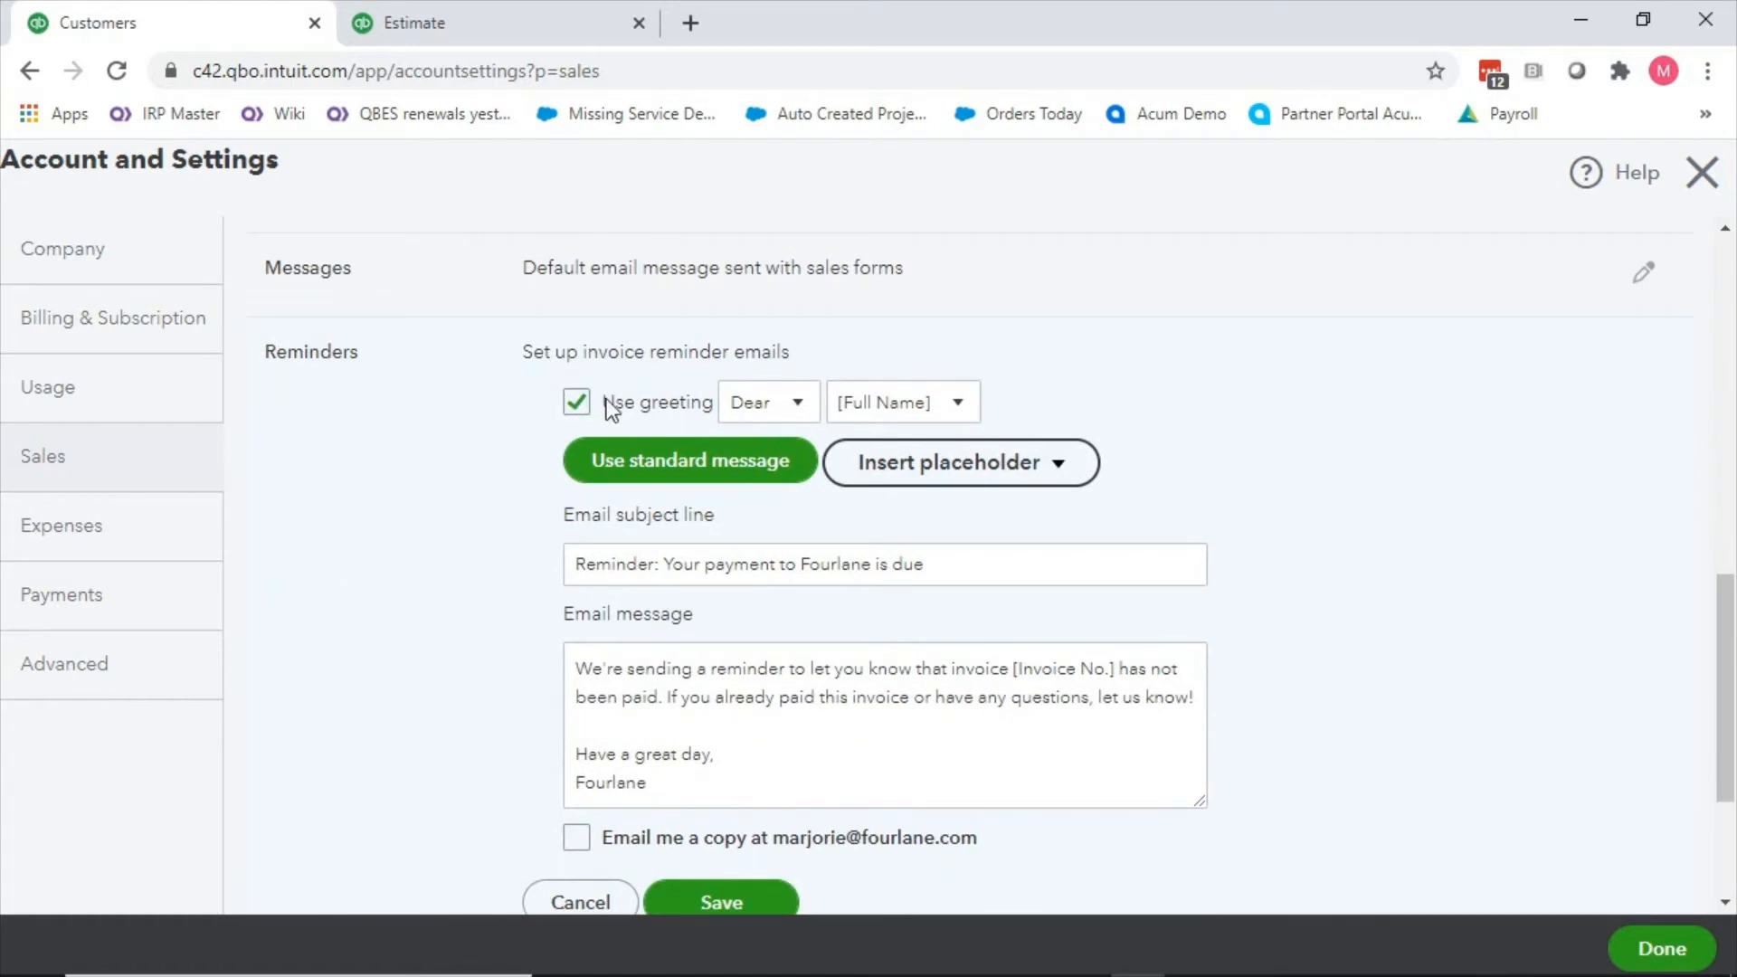
left_click(963, 401)
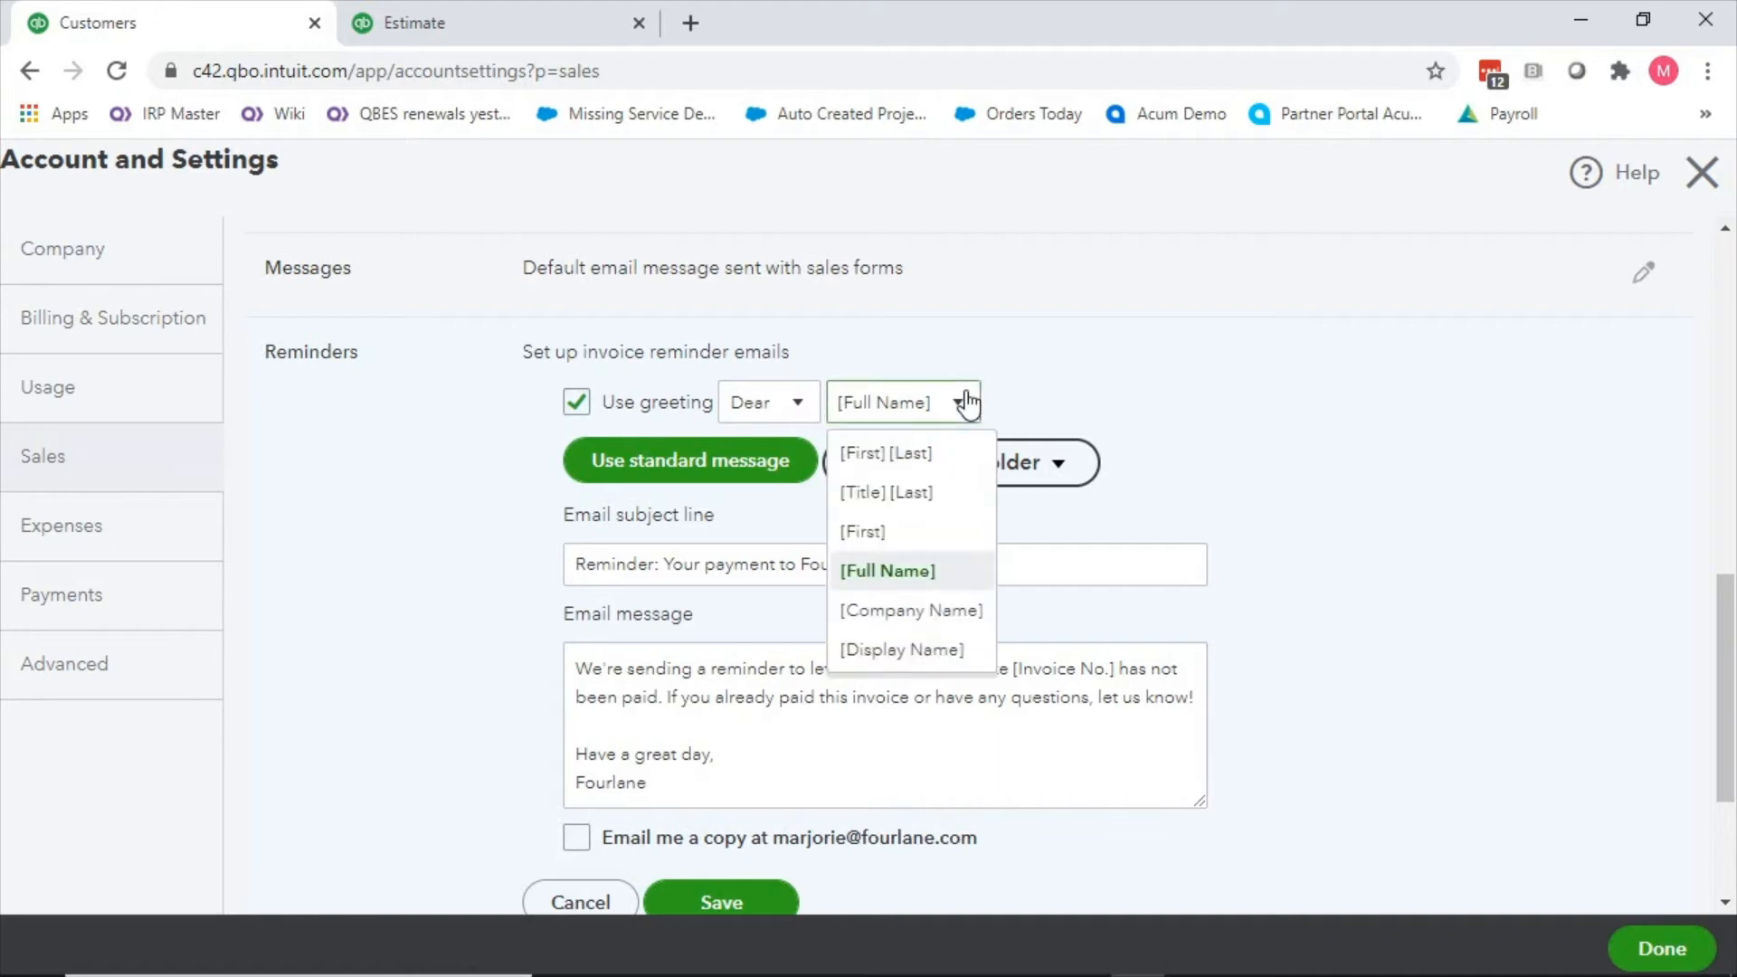
left_click(969, 611)
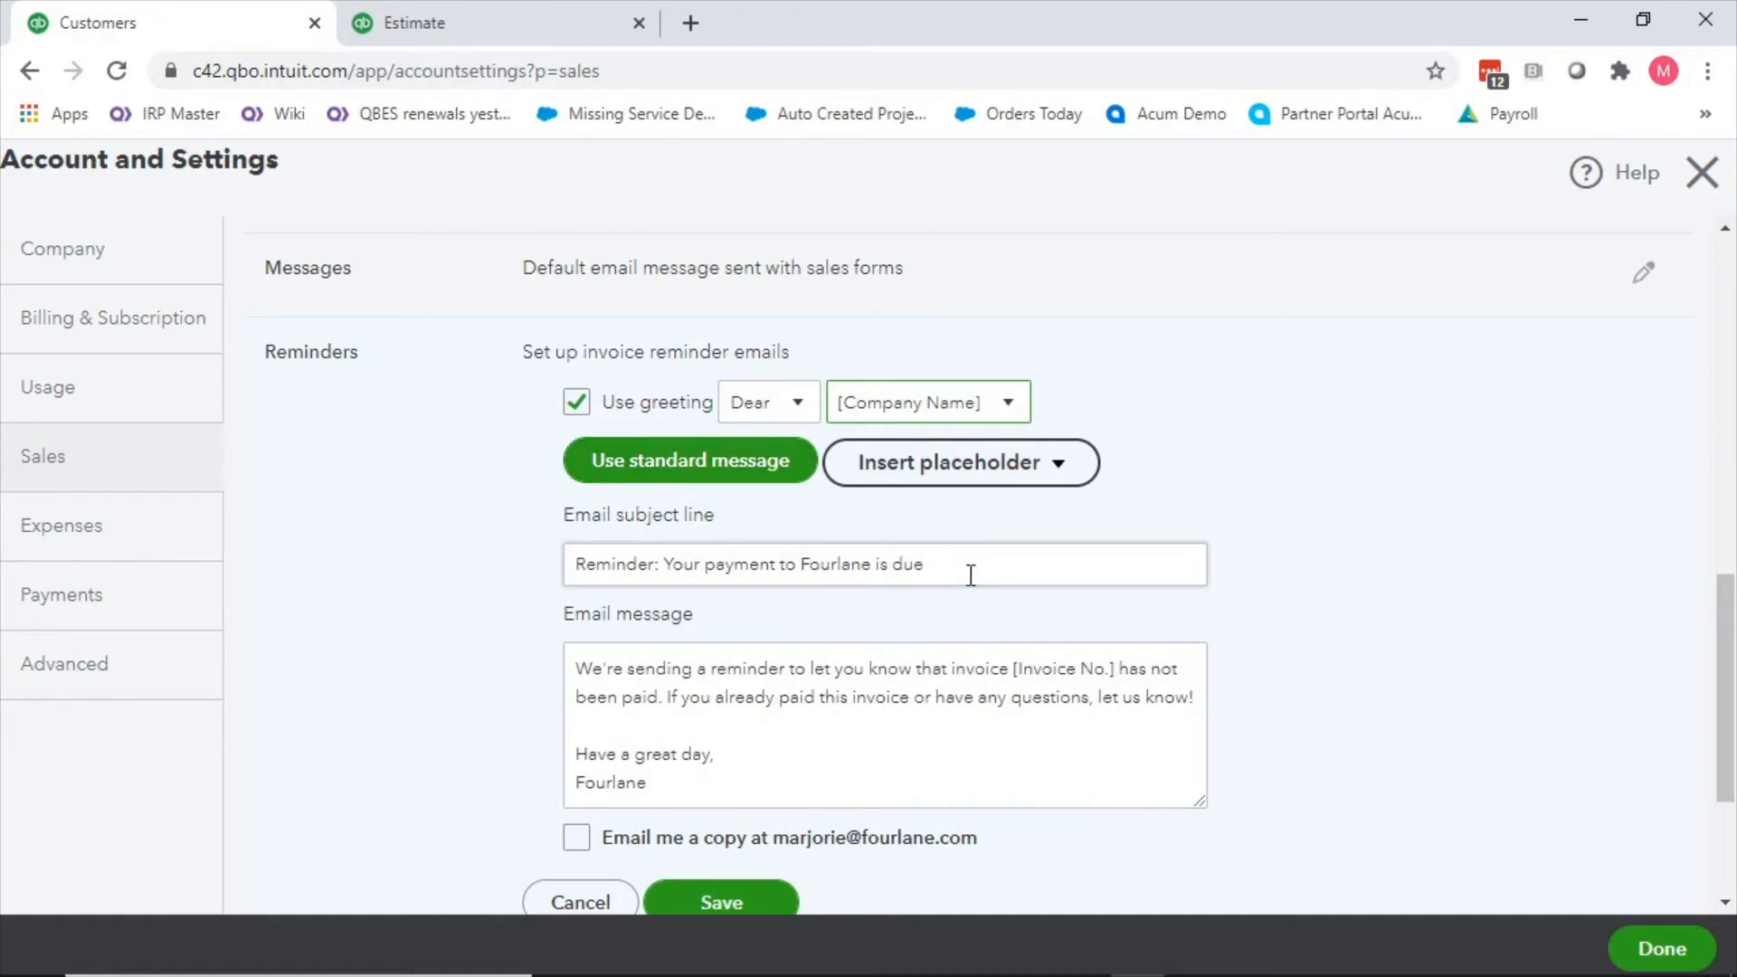
Insert the Company Name placeholder after "Reminder" in the reminder email's subject line and save the reminder settings.
triple_click(655, 563)
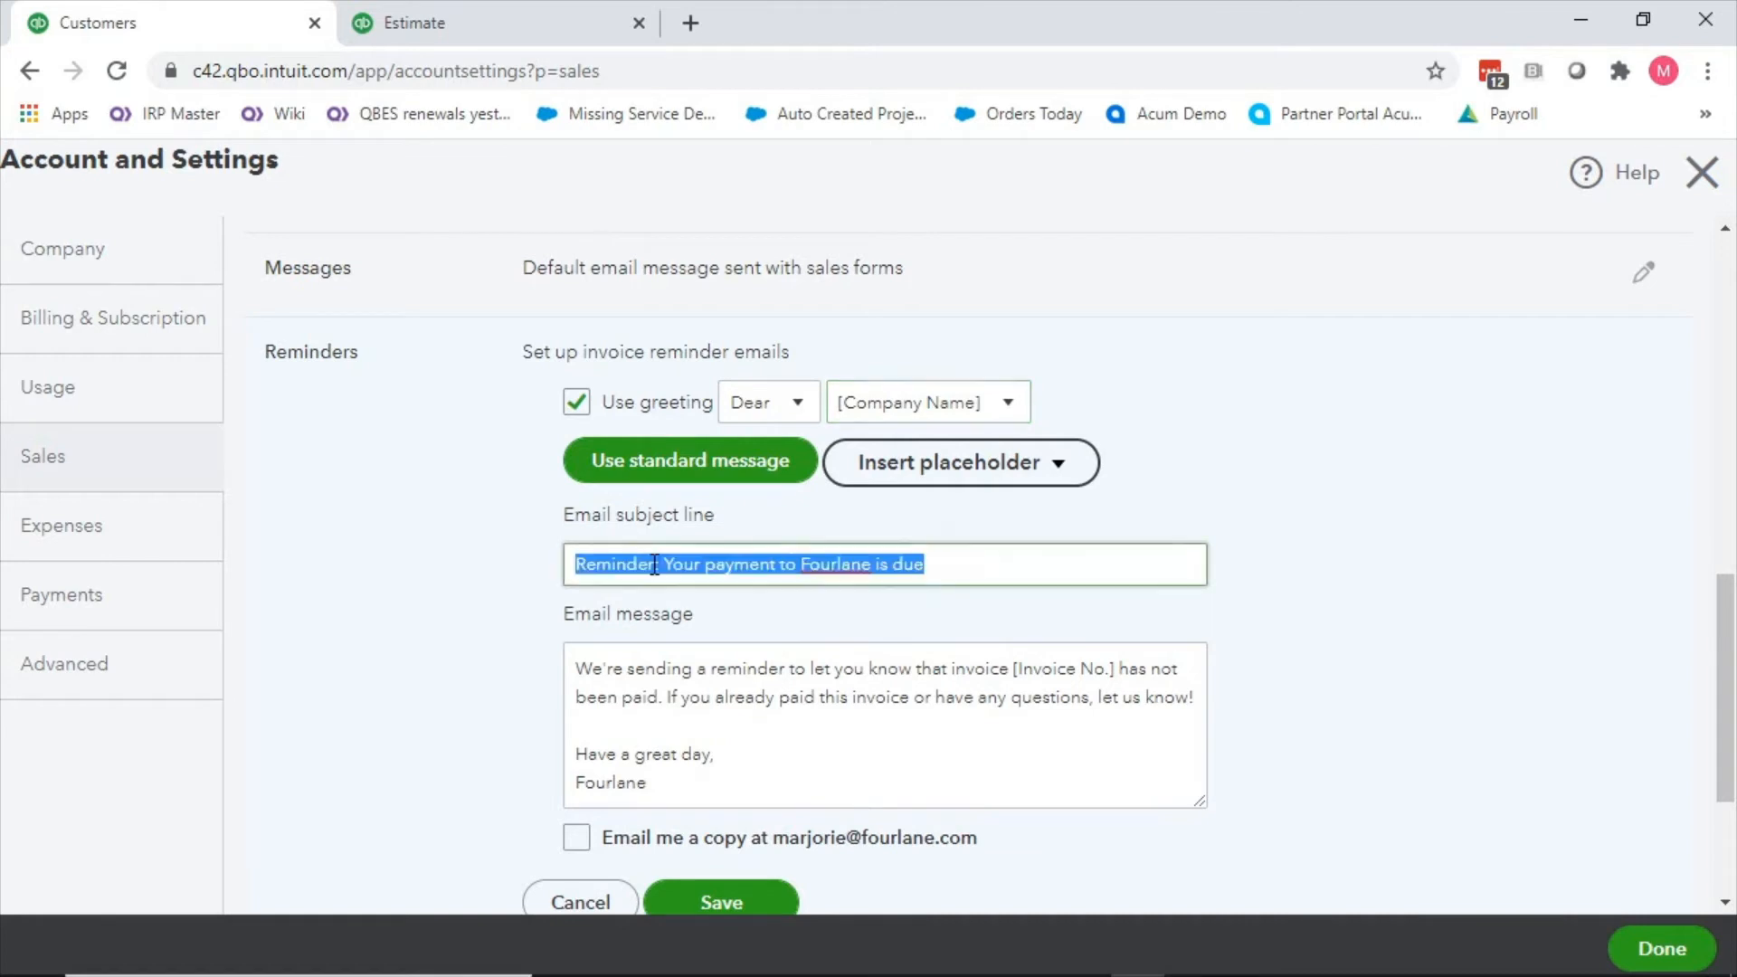
left_click(641, 562)
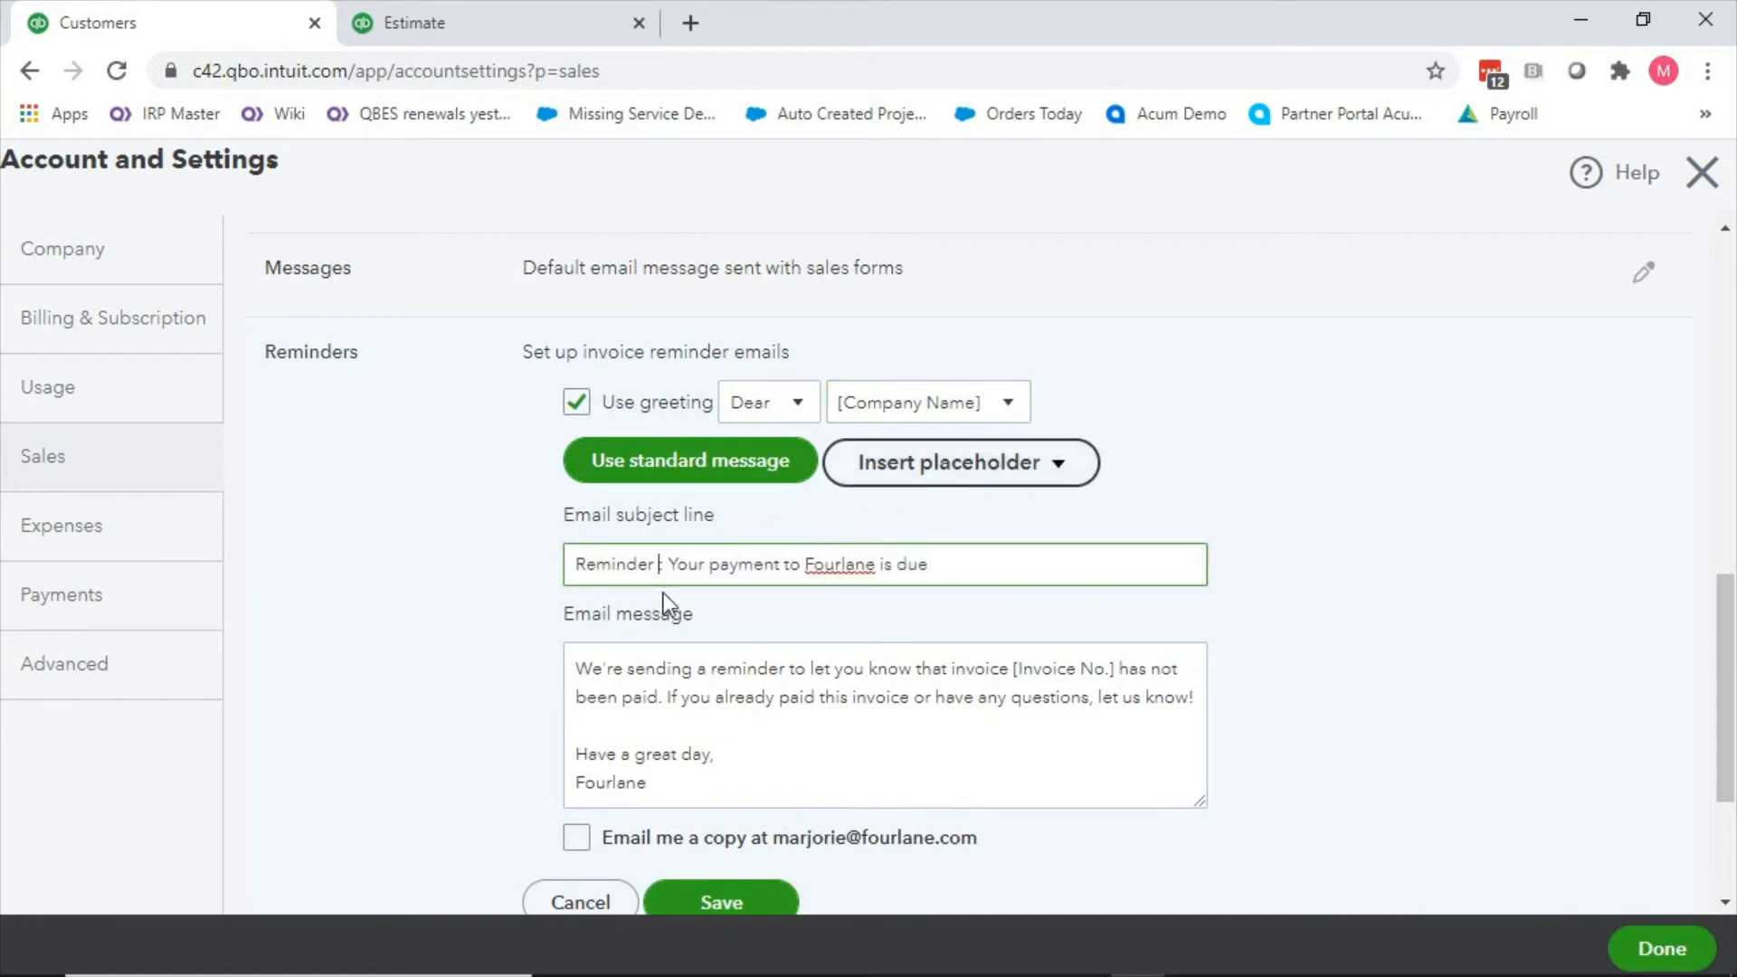
left_click(1084, 468)
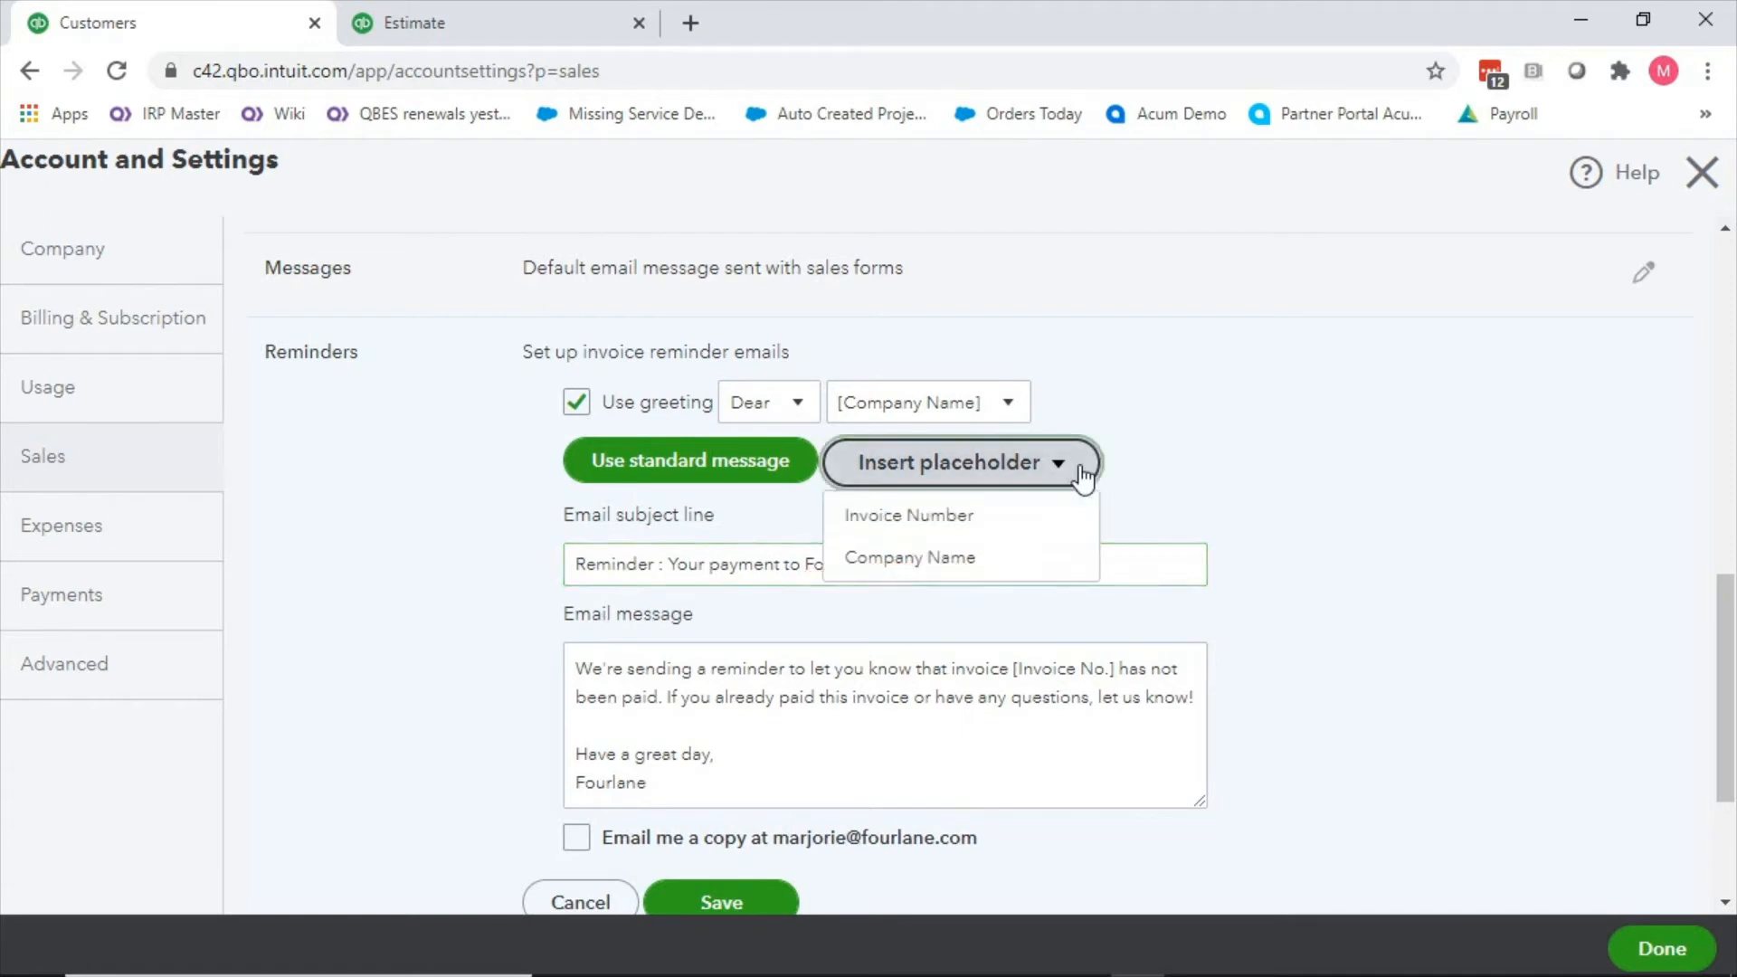
left_click(952, 559)
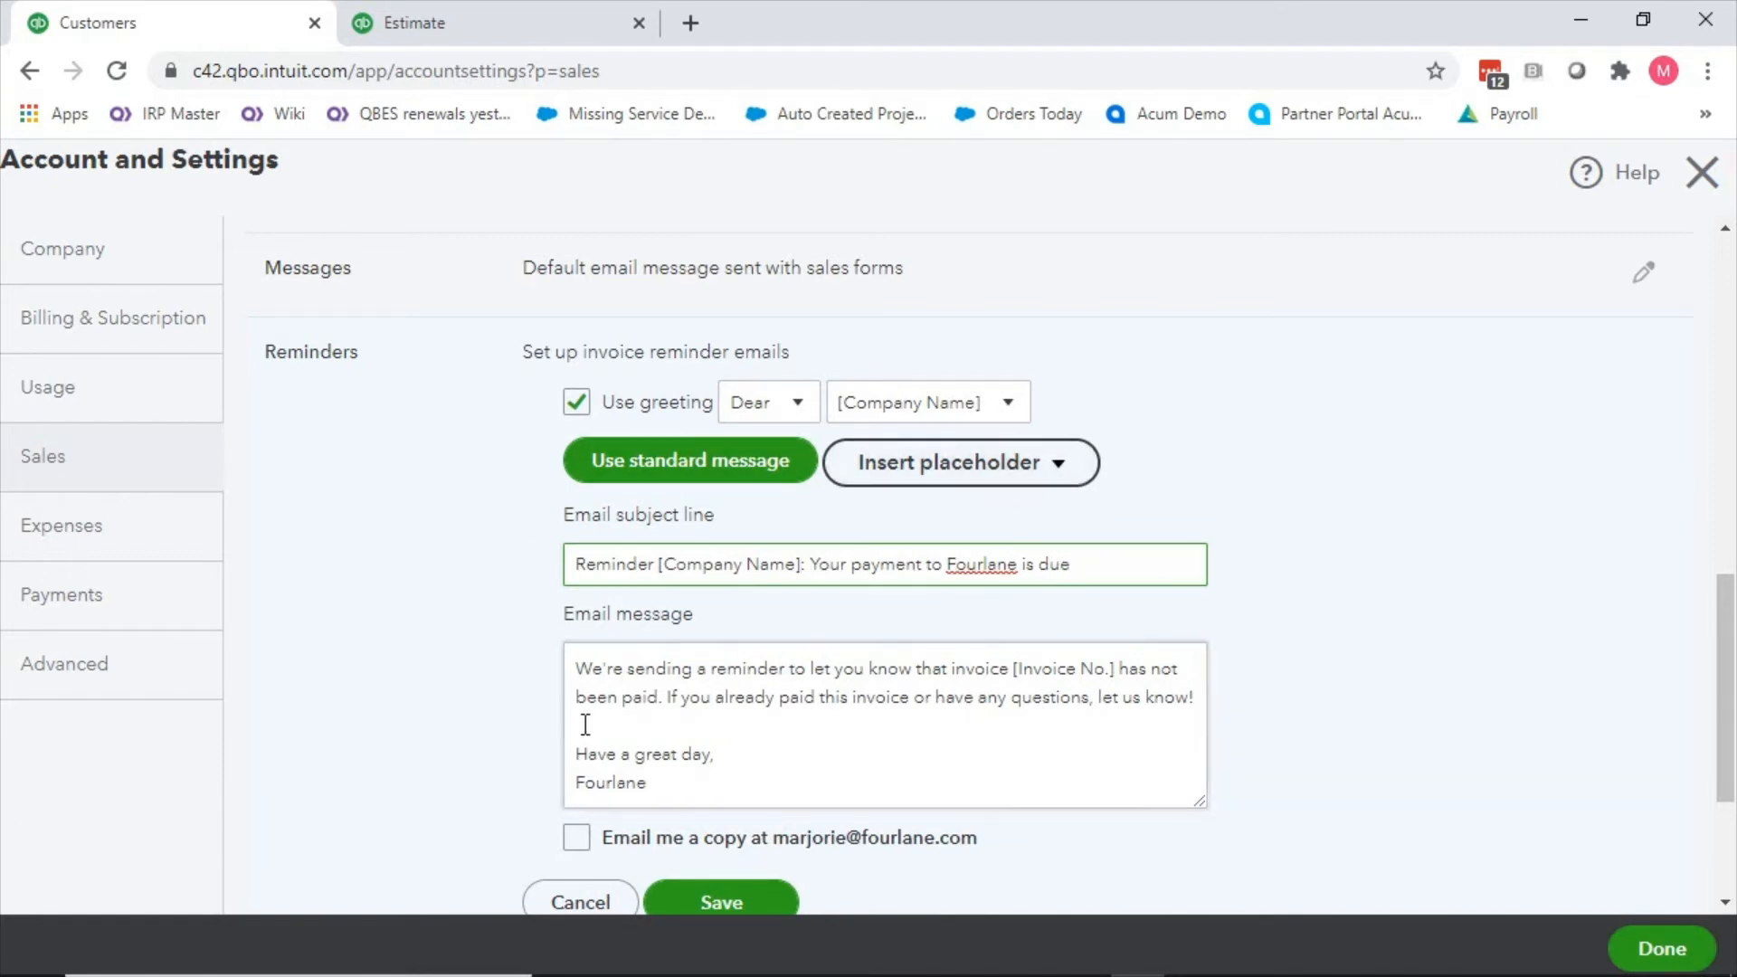
scroll(673, 712, "down", 1)
scroll(673, 712, "down", 1)
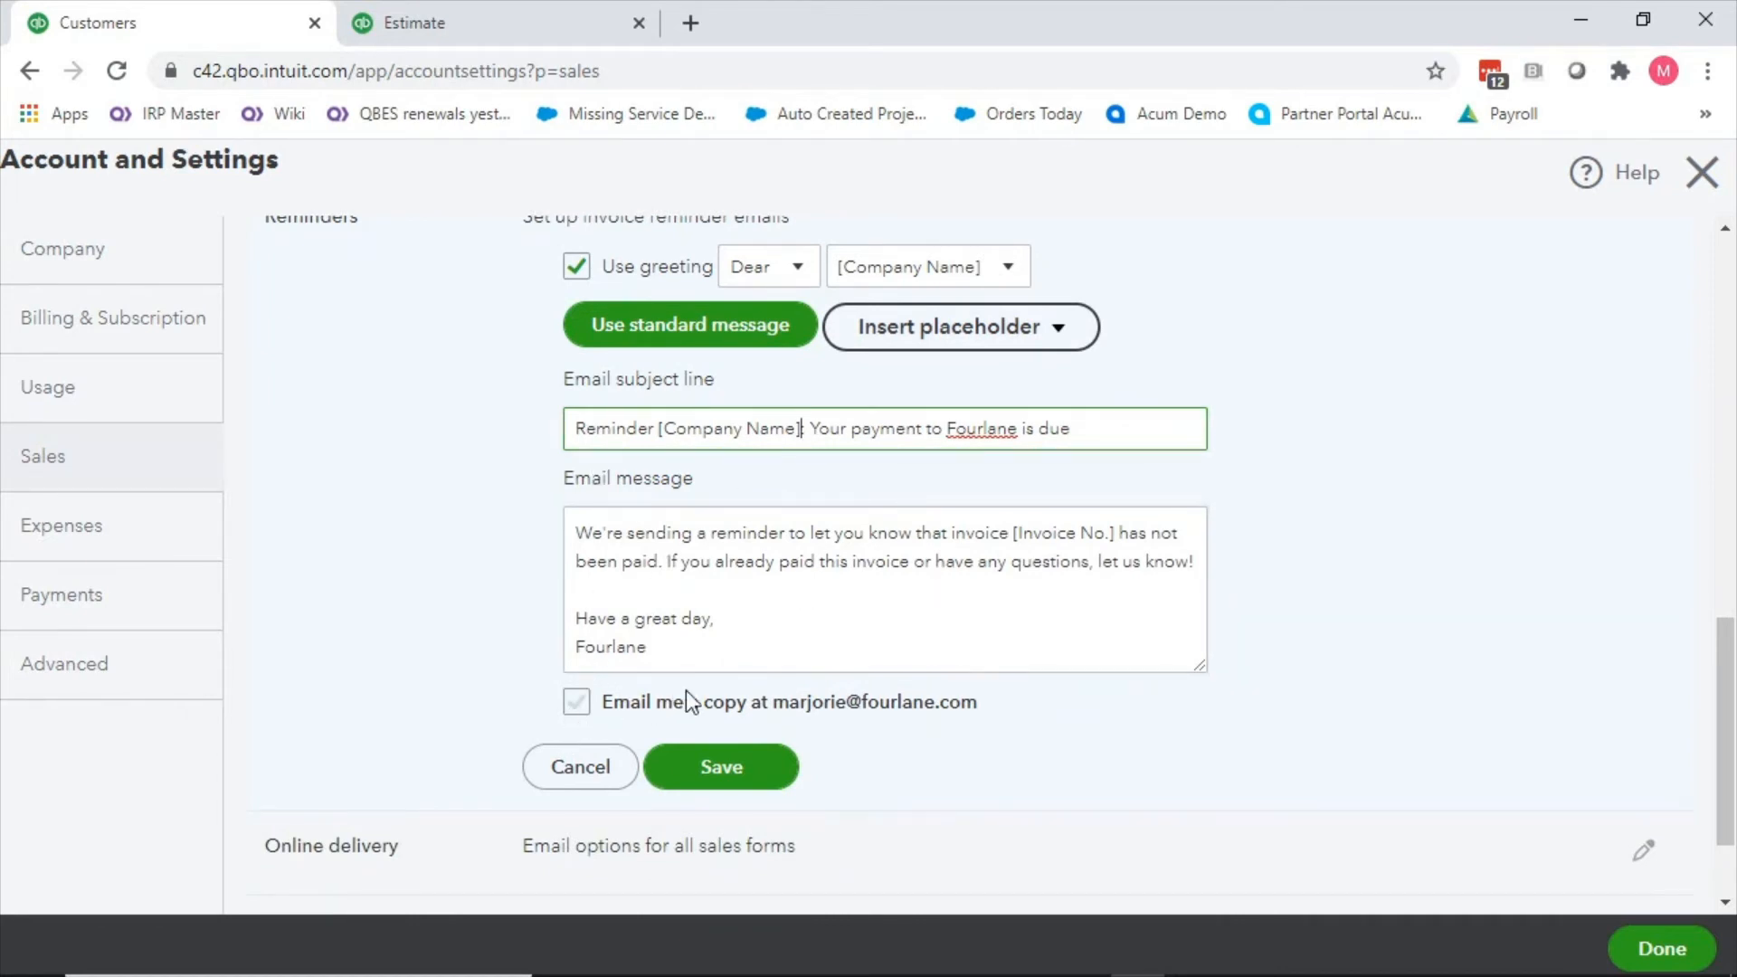
left_click(758, 774)
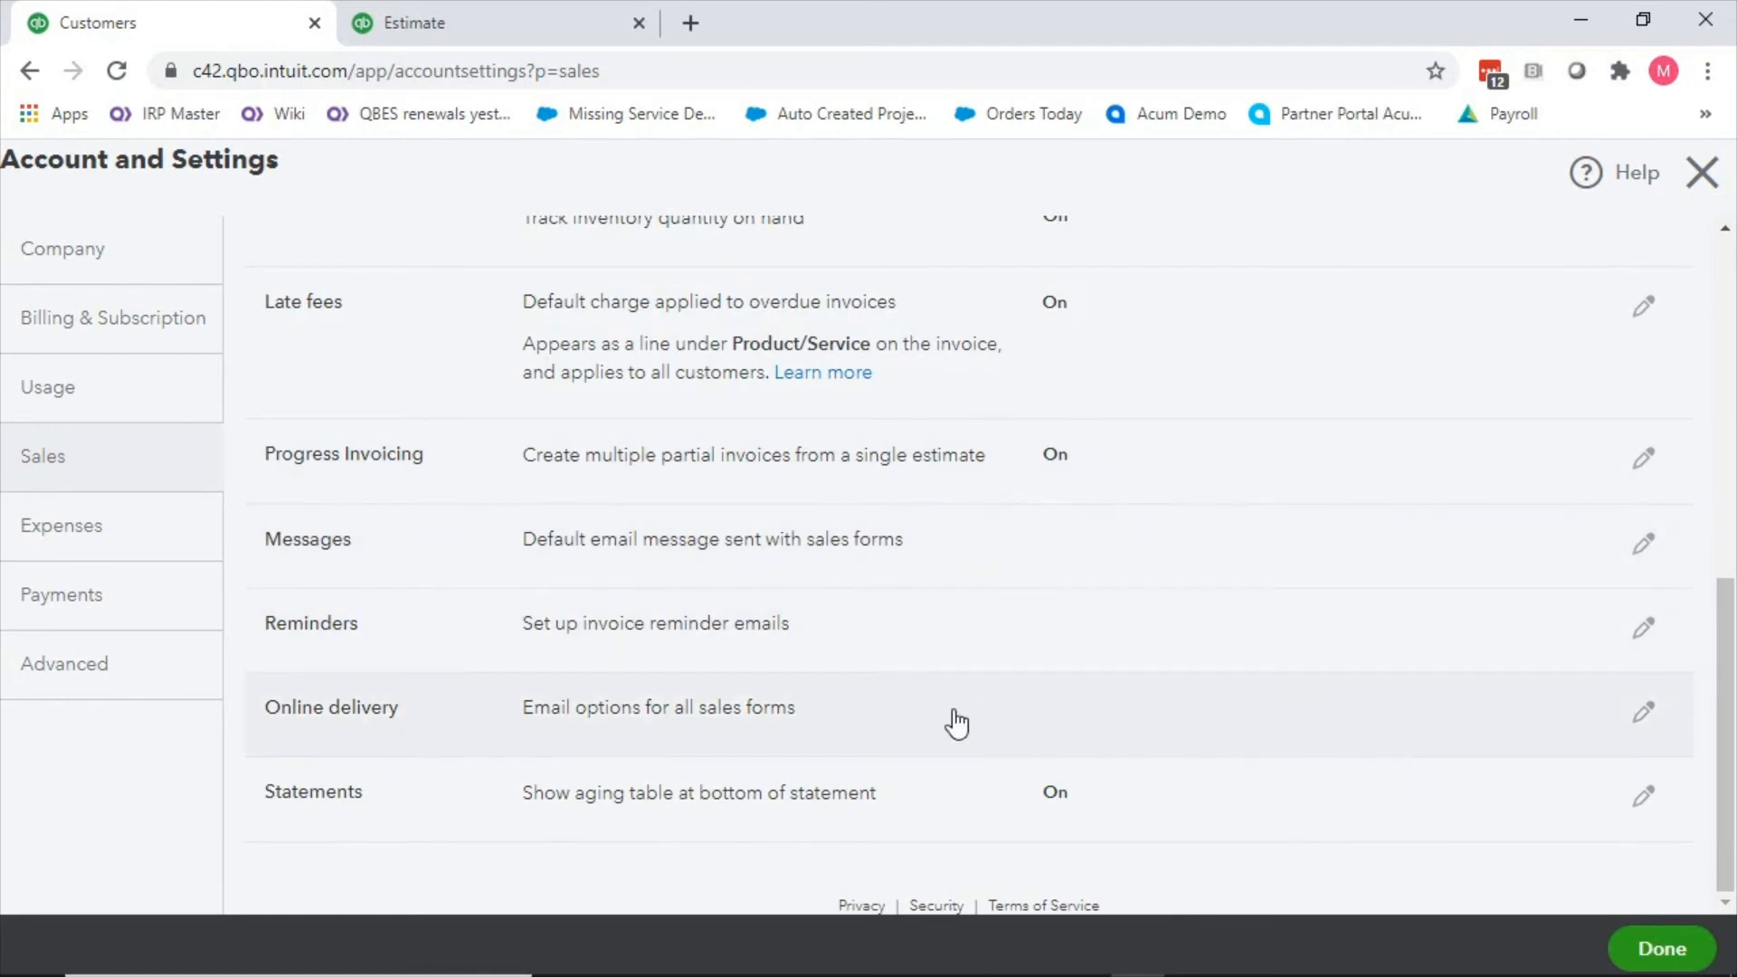
Set the online delivery email option for all sales forms to "Show short summary in email" and save it.
left_click(907, 735)
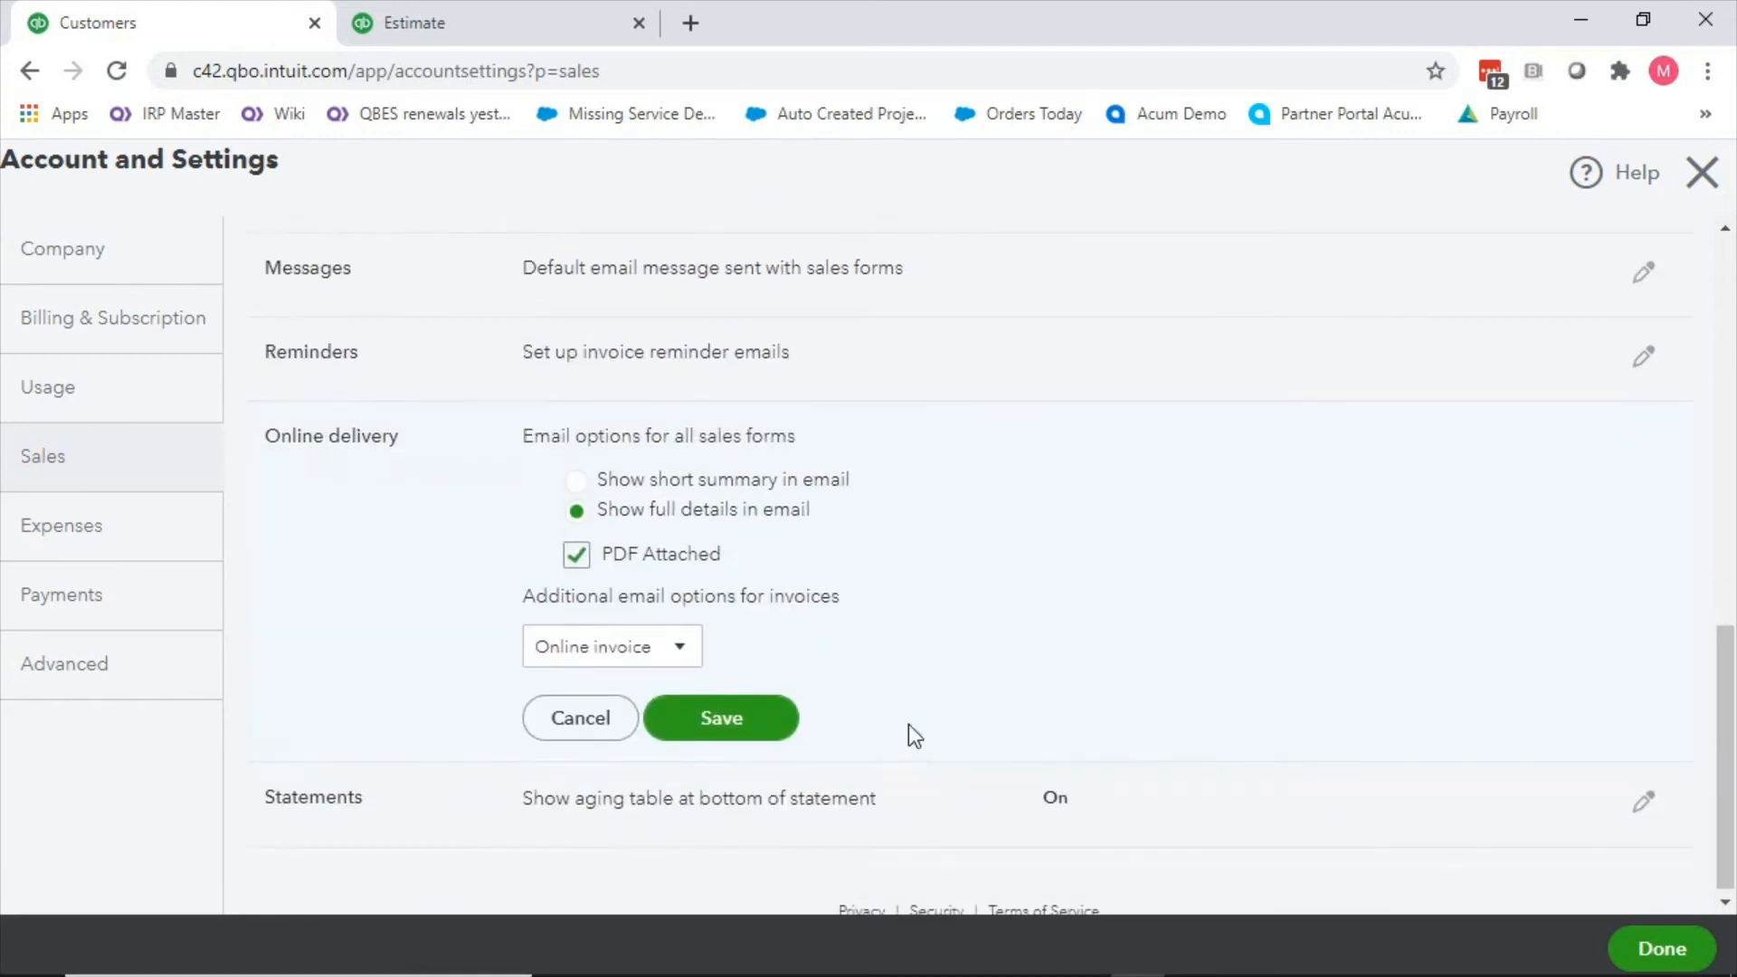
left_click(702, 481)
left_click(756, 508)
left_click(666, 482)
left_click(738, 724)
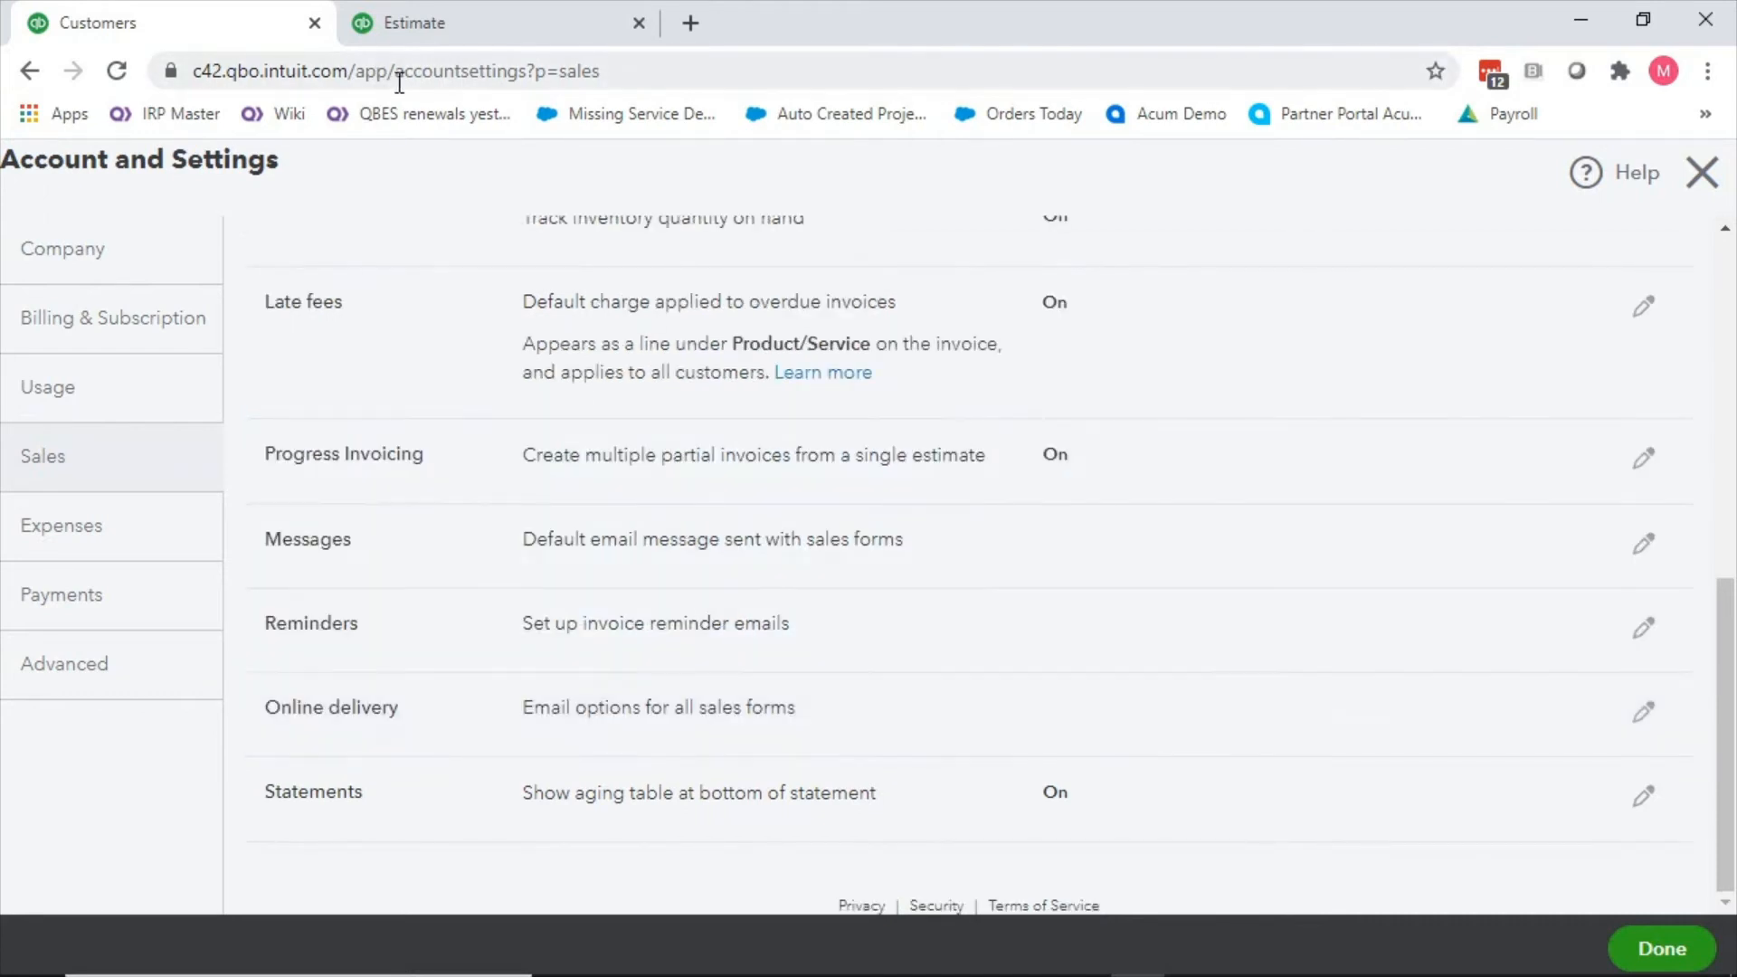
In the other browser tab, close the estimate and open the $2,375.00 invoice from the New Project Build transaction list.
left_click(451, 22)
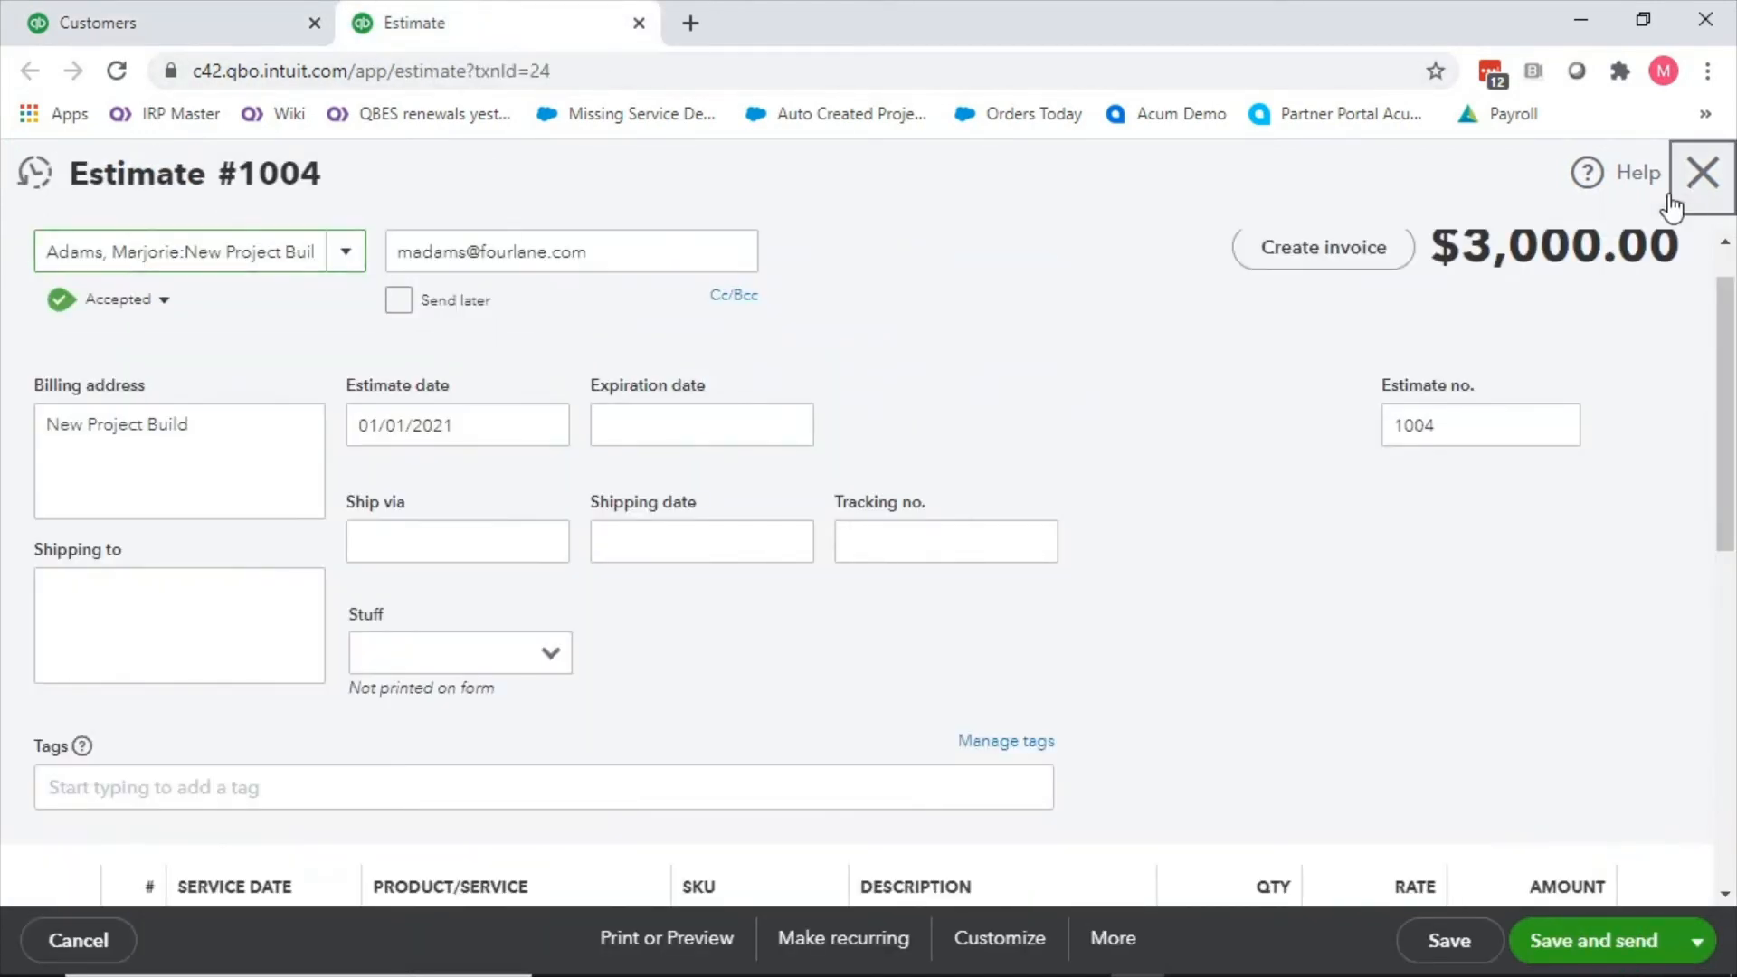
left_click(1702, 172)
left_click(167, 625)
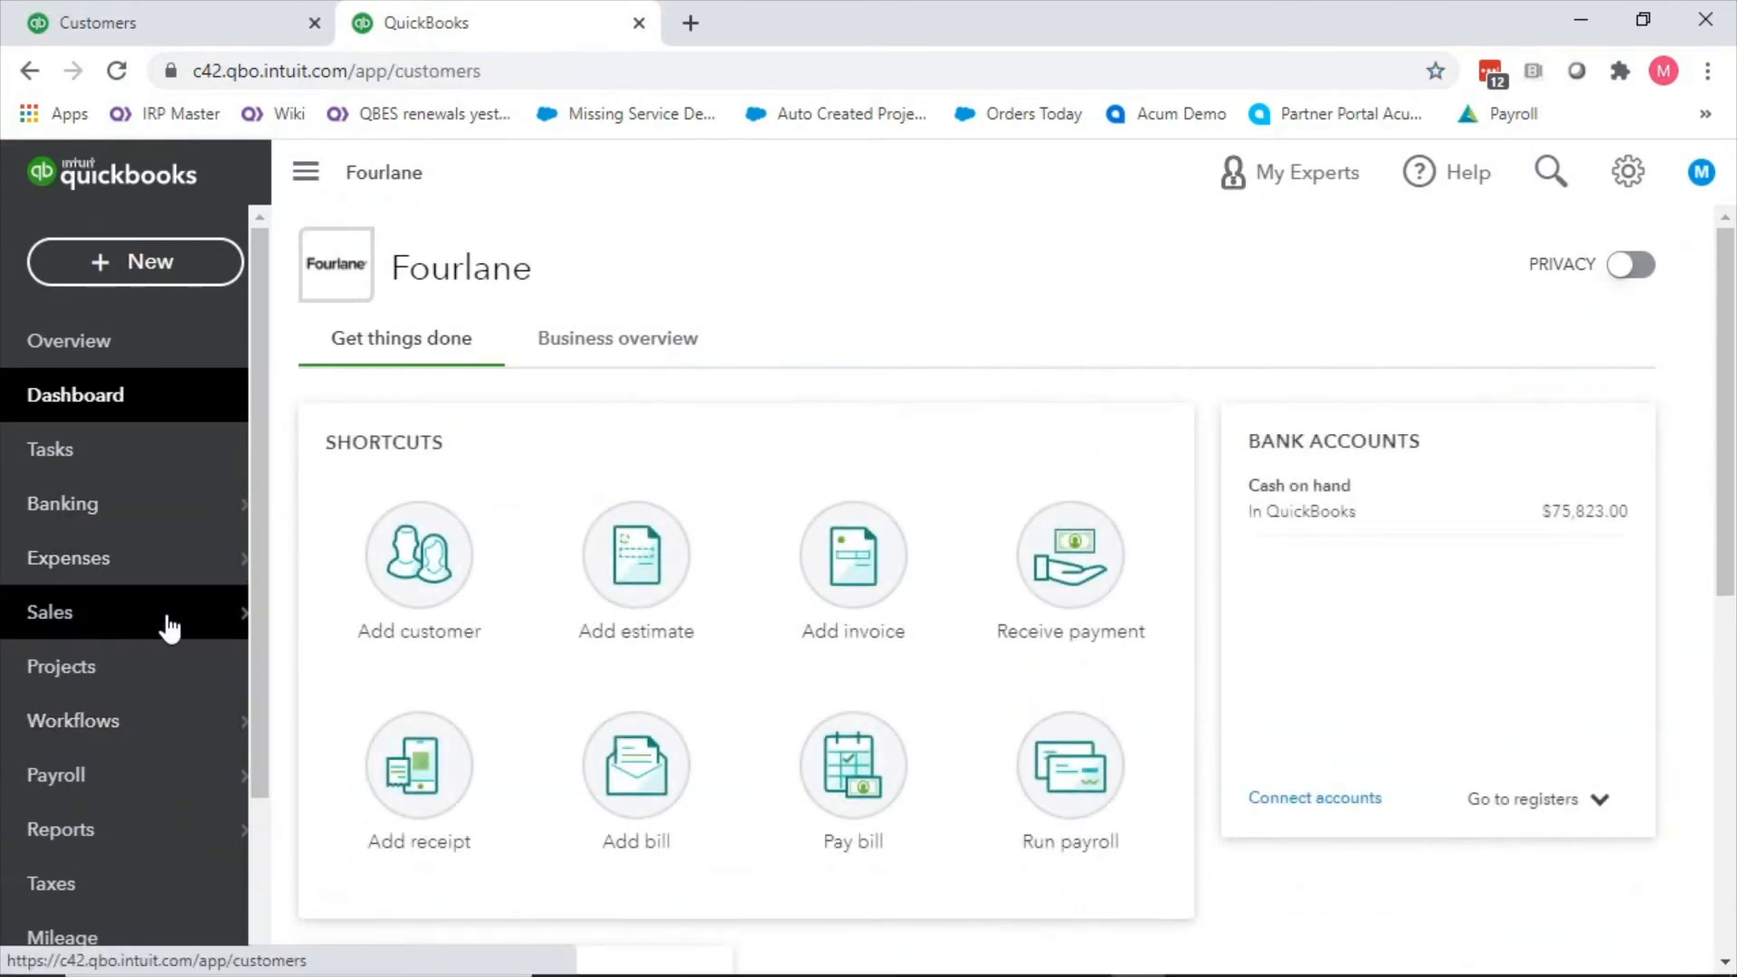
scroll(507, 764, "down", 5)
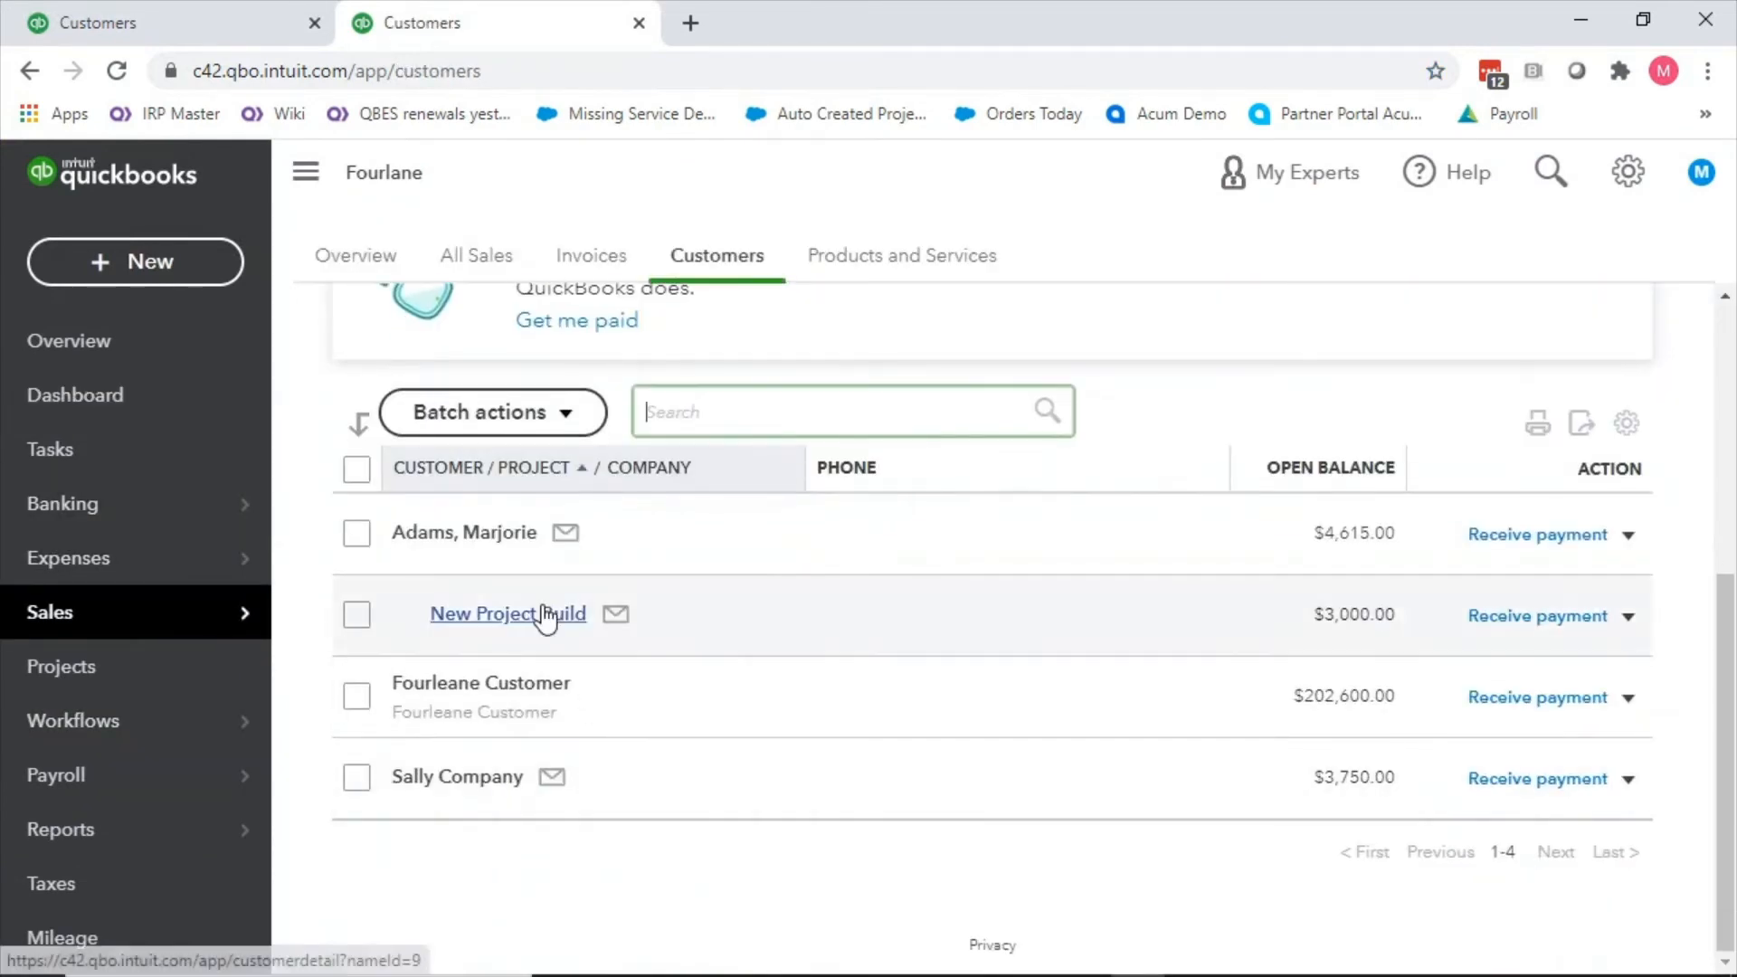
left_click(553, 616)
scroll(554, 615, "down", 2)
left_click(568, 684)
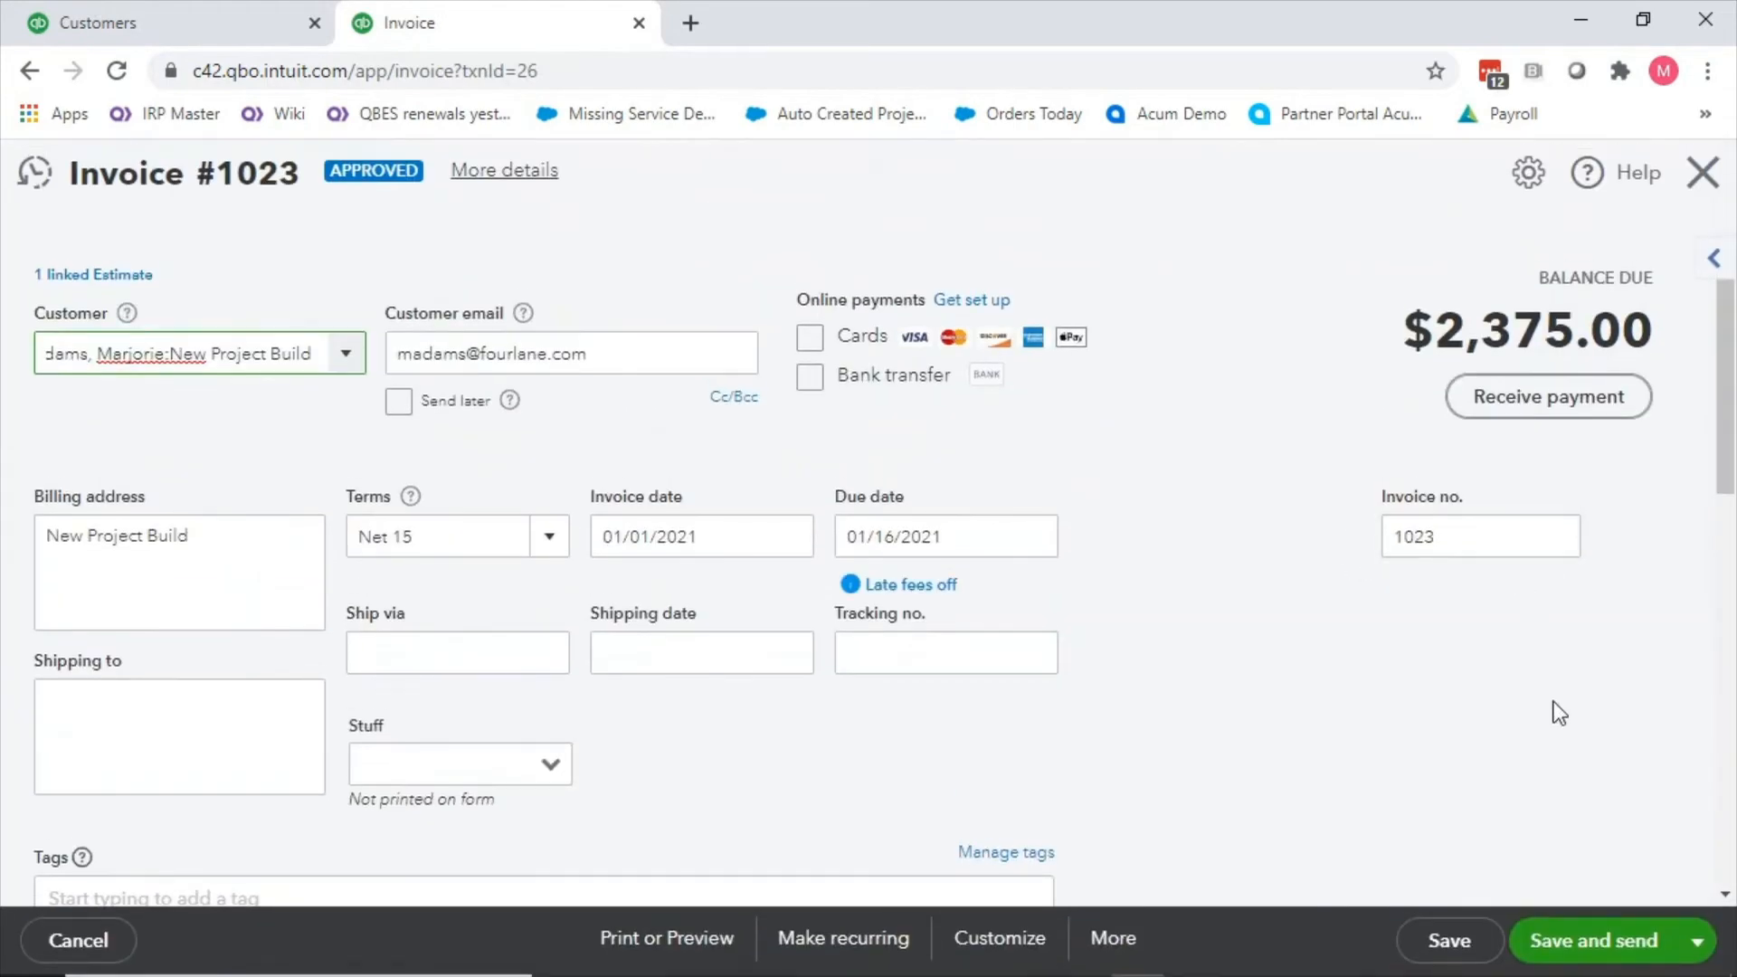
Examine the short summary in the invoice's email preview, then close the email unsent along with its browser tab.
left_click(1609, 946)
scroll(1180, 524, "down", 8)
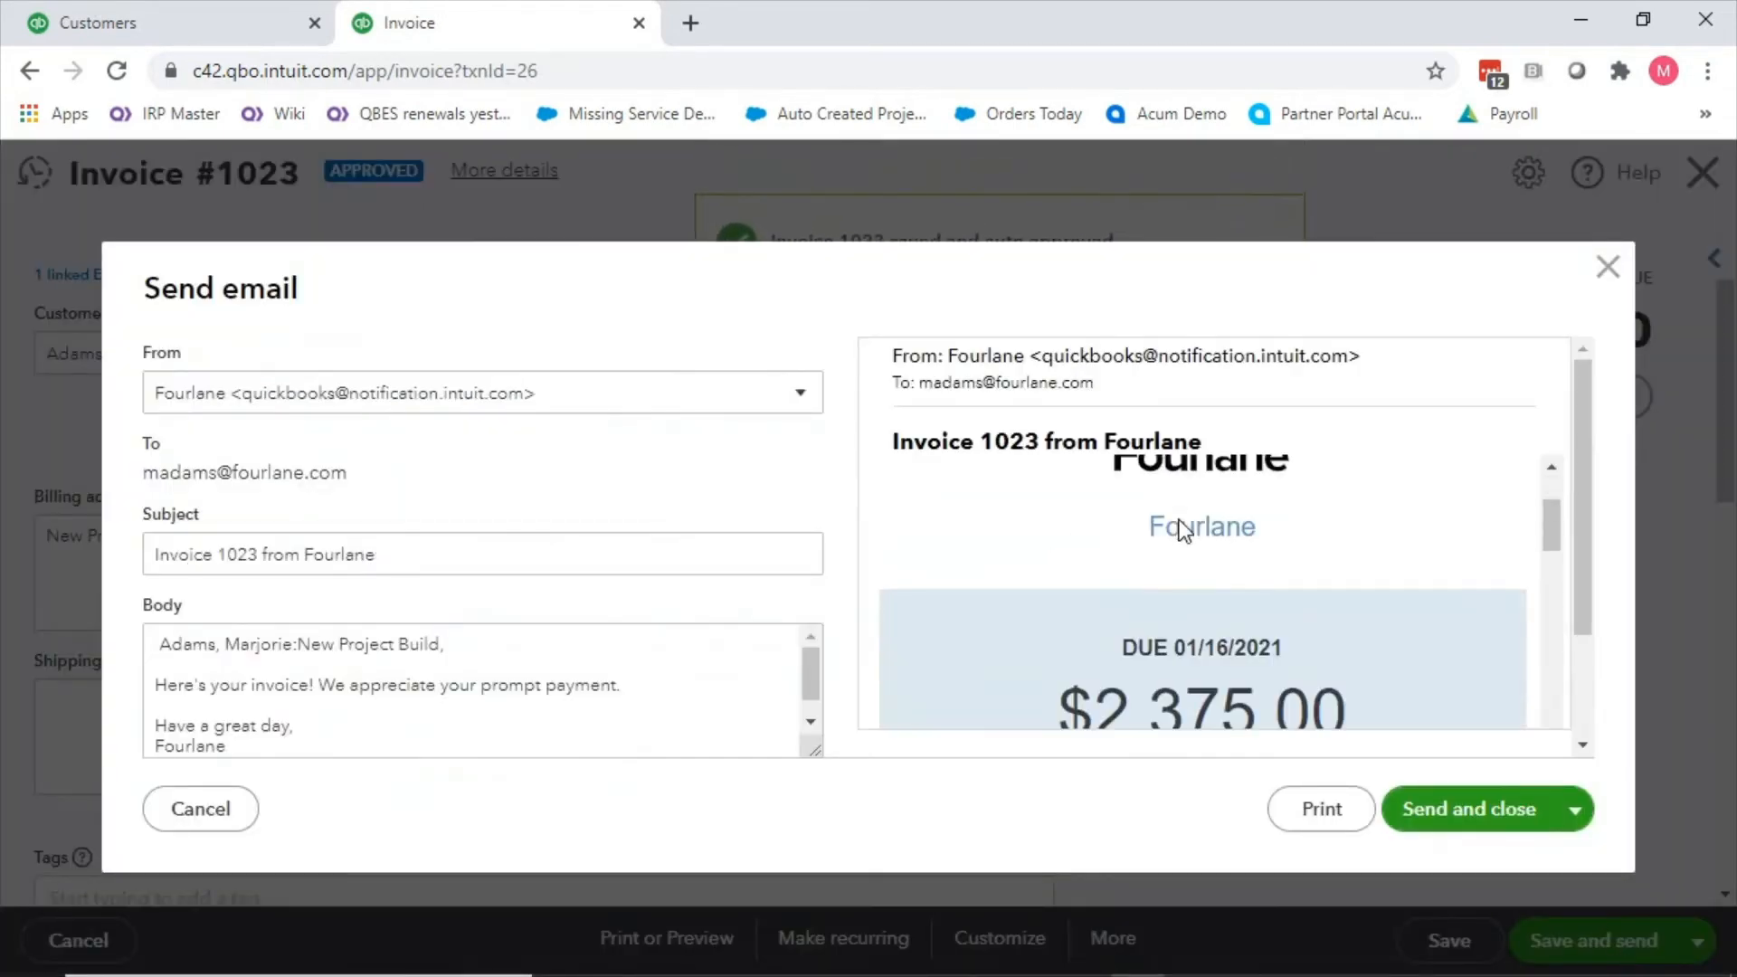
scroll(1181, 528, "down", 4)
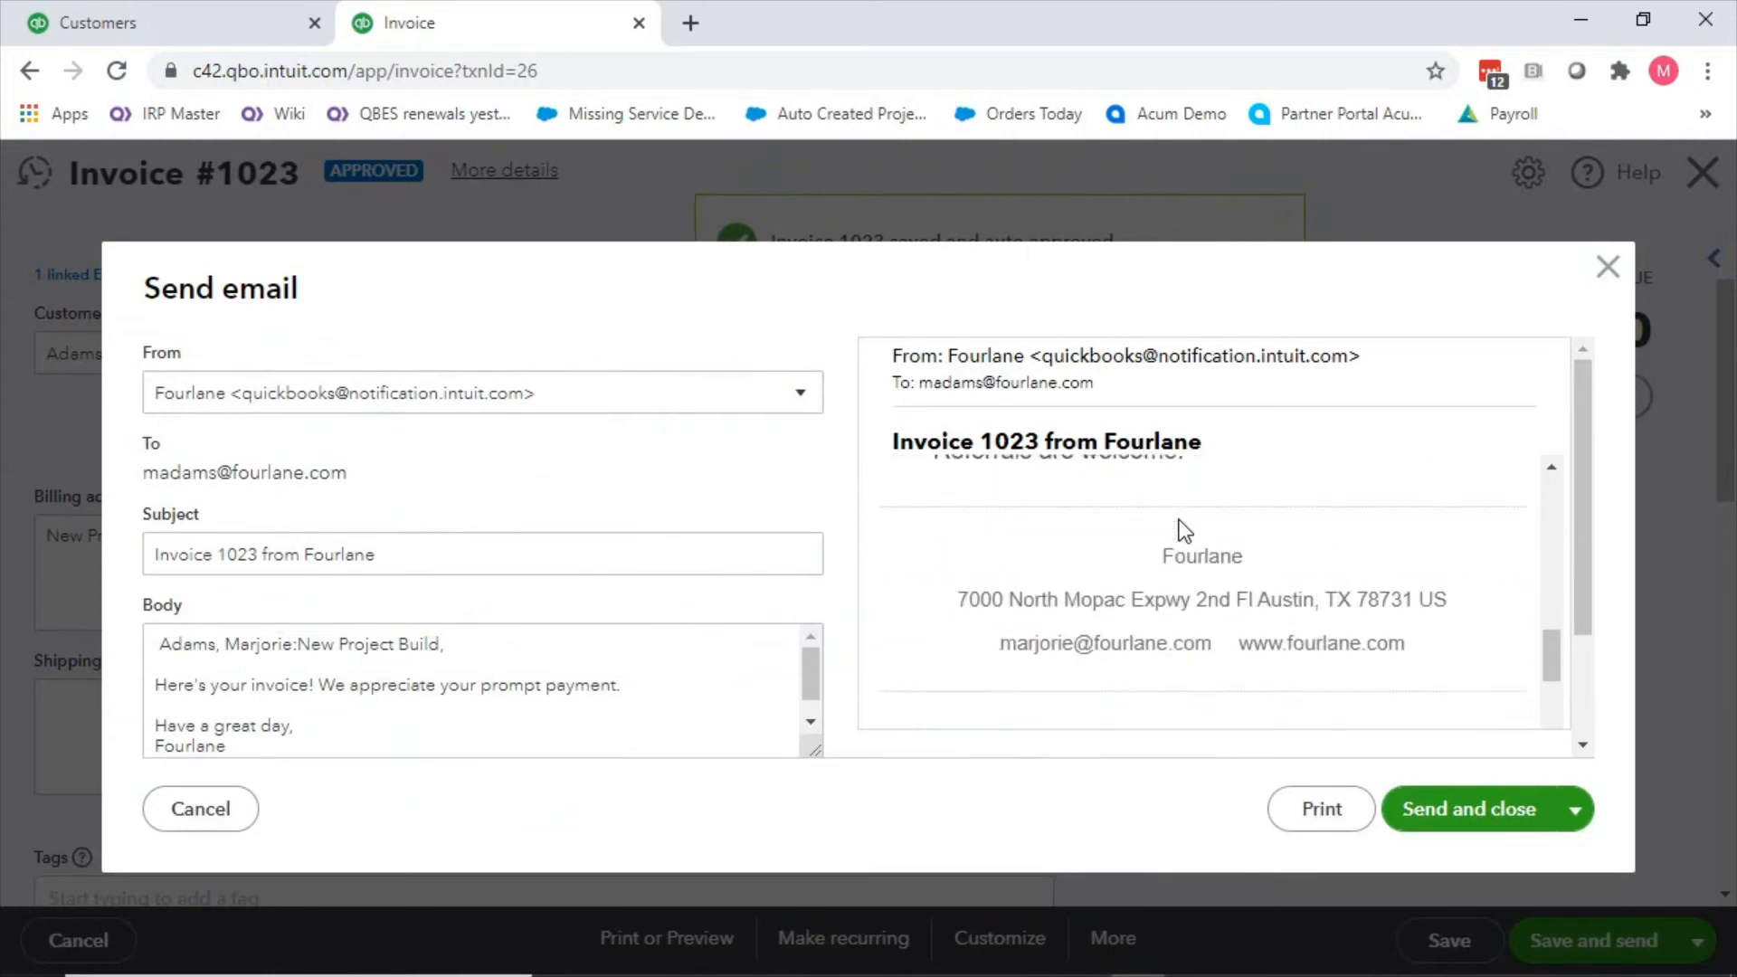
scroll(1180, 522, "up", 6)
scroll(1180, 521, "up", 5)
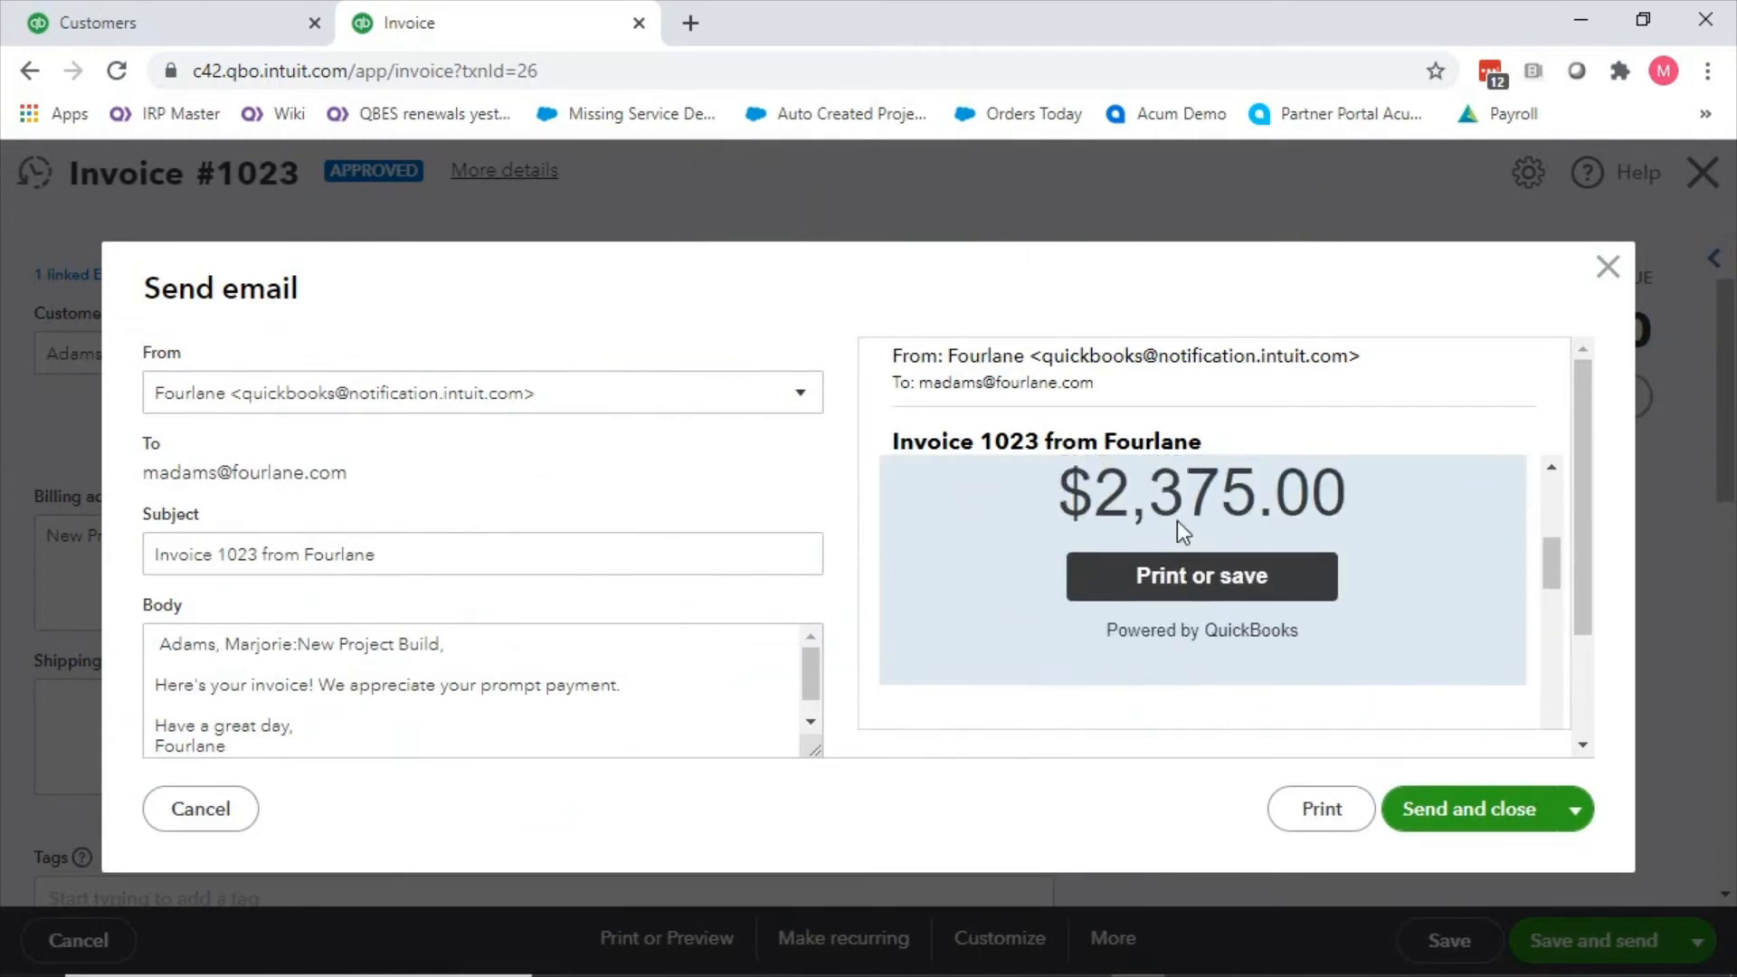
left_click(1609, 268)
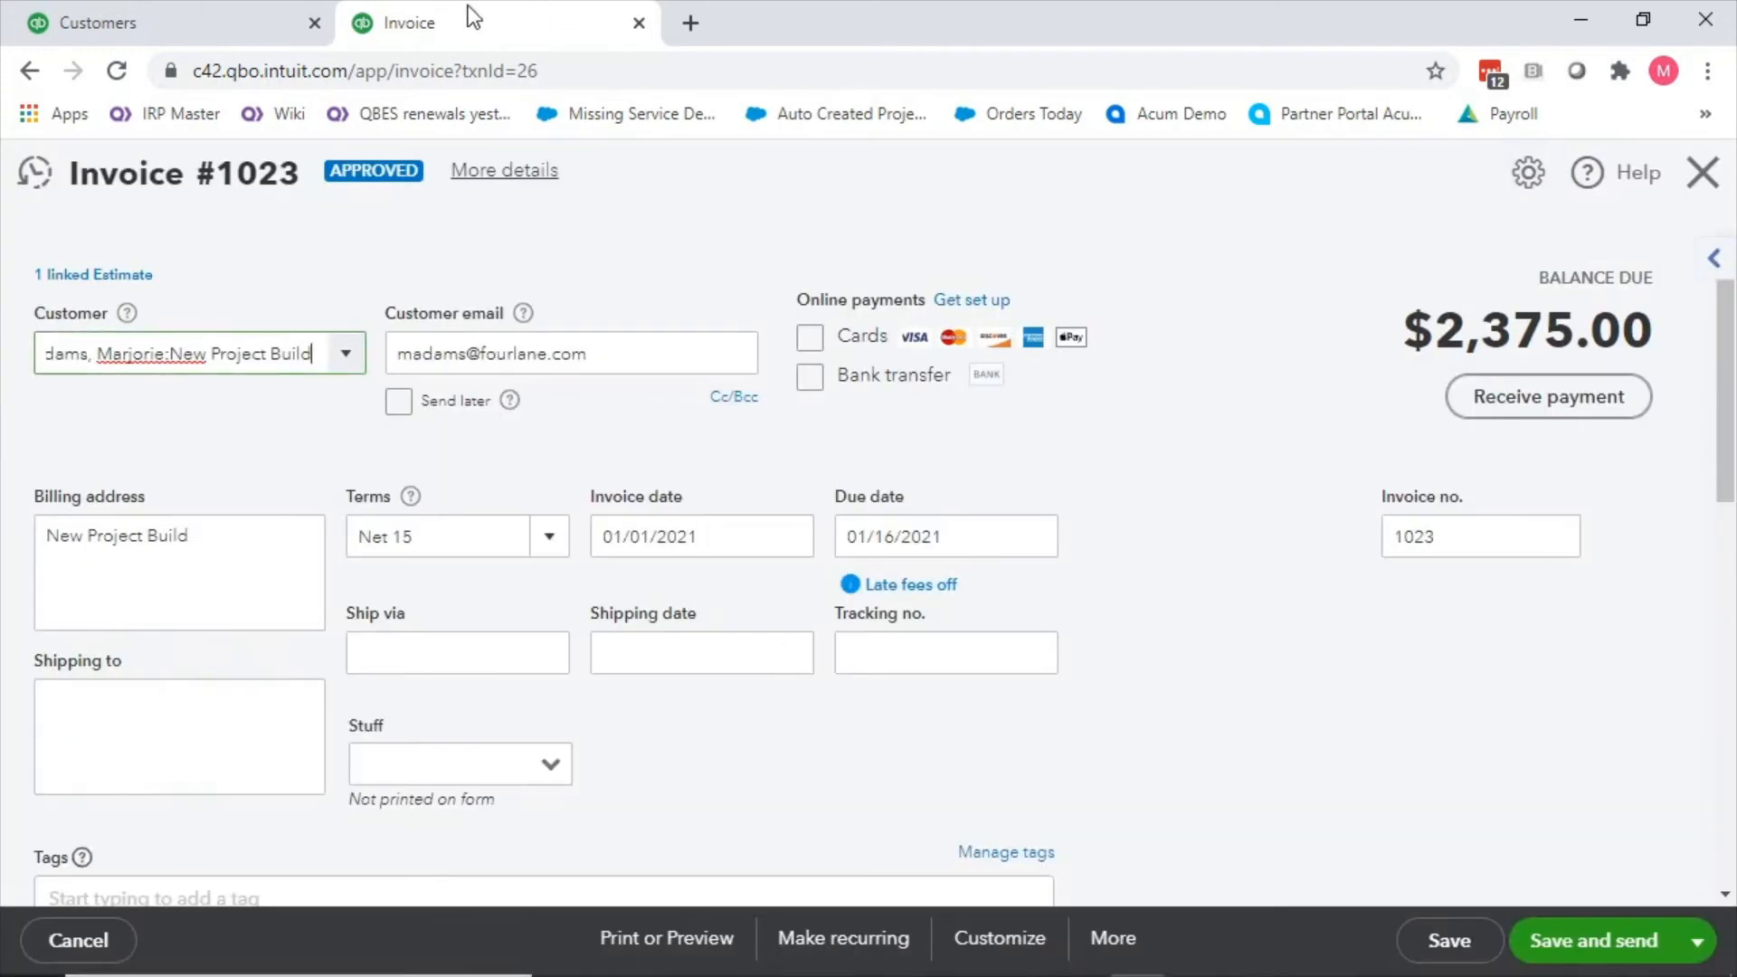
left_click(639, 22)
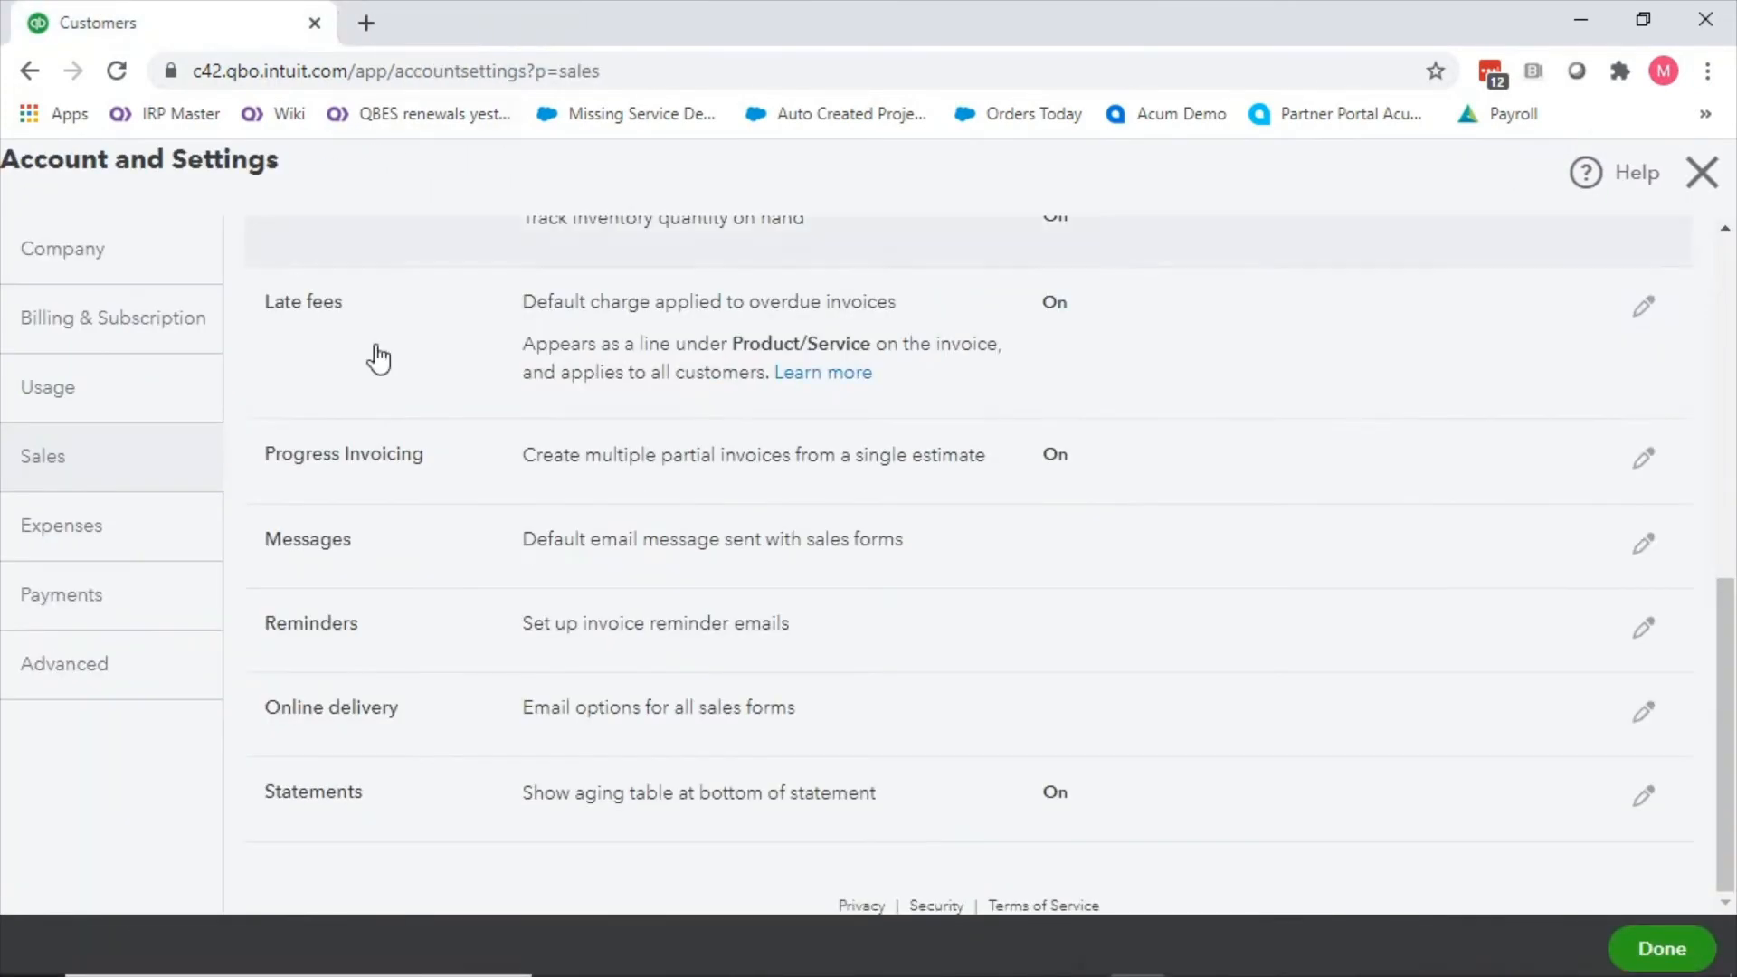
Set the online delivery email option for all sales forms to "Show full details in email" and save it.
left_click(1645, 715)
left_click(702, 771)
scroll(833, 697, "down", 3)
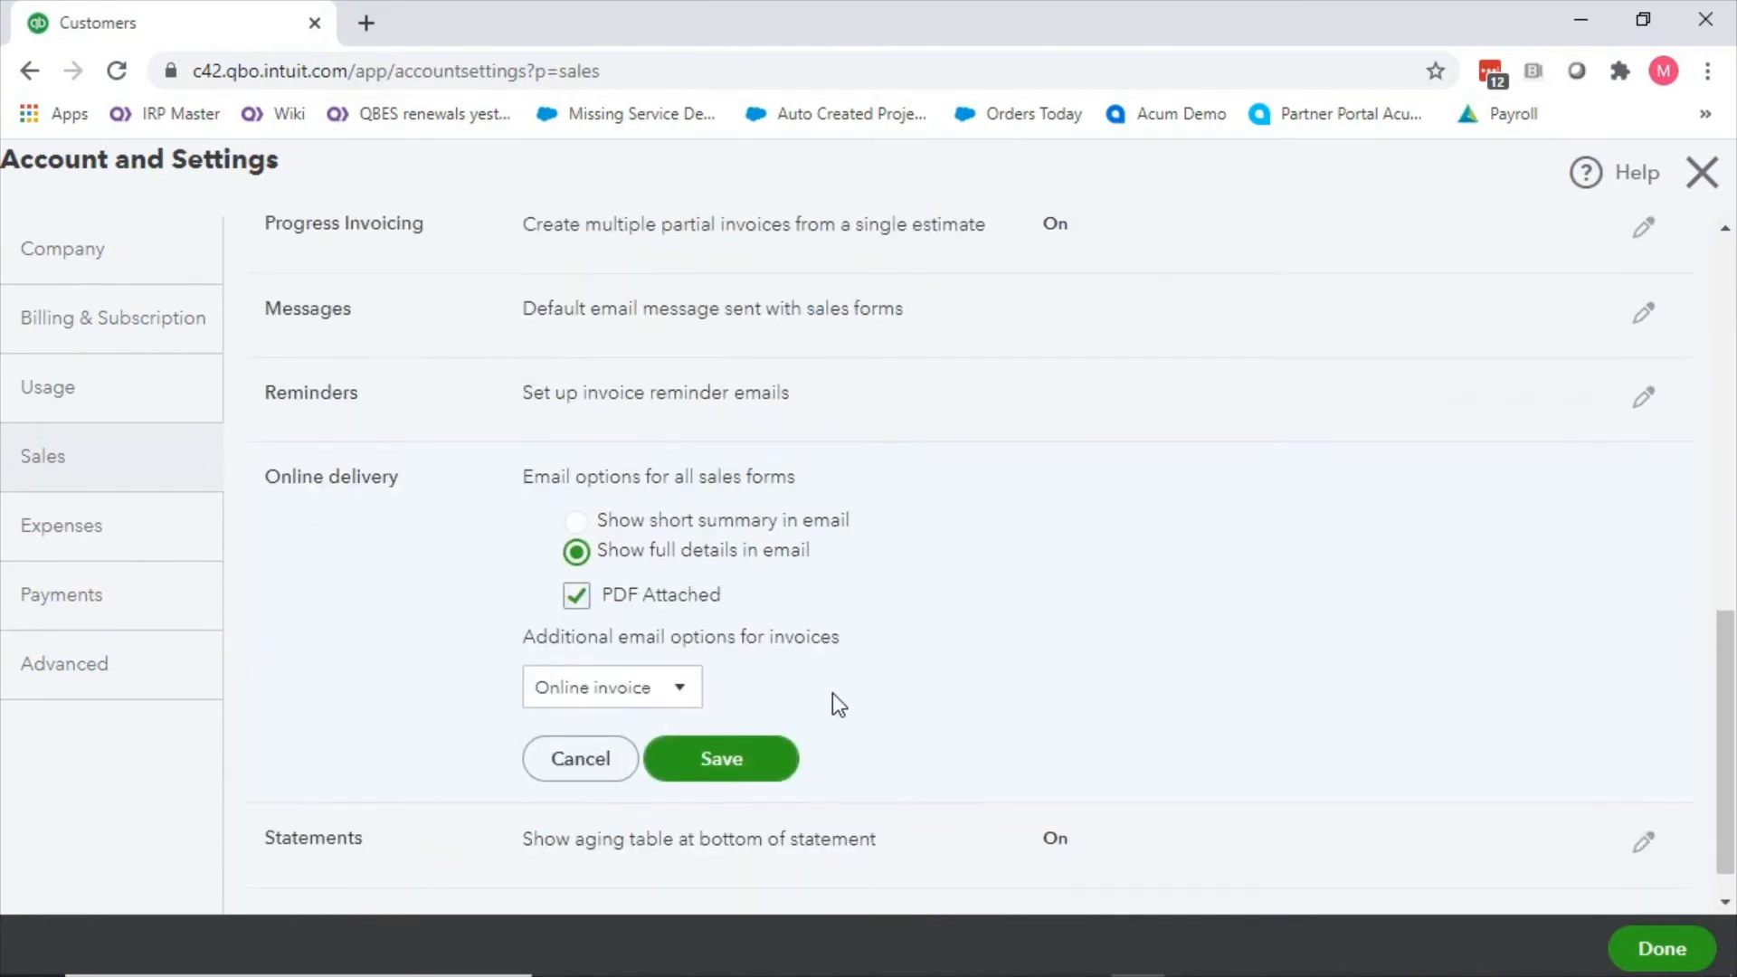
scroll(834, 694, "down", 1)
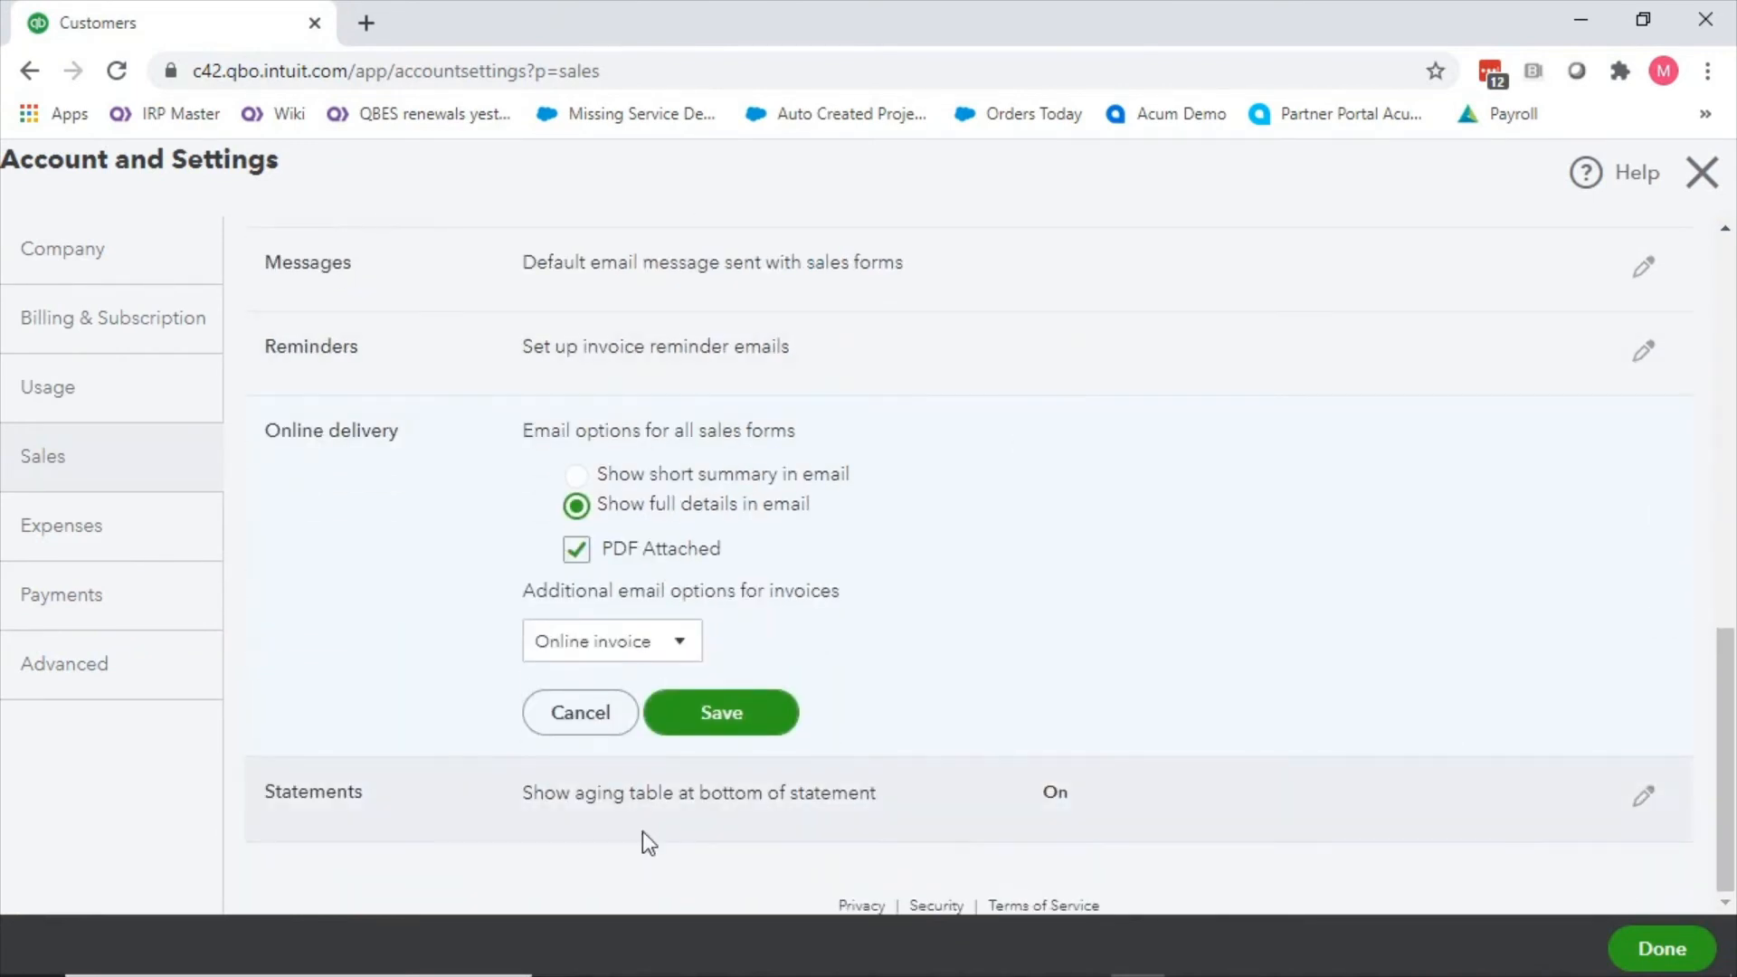
left_click(771, 713)
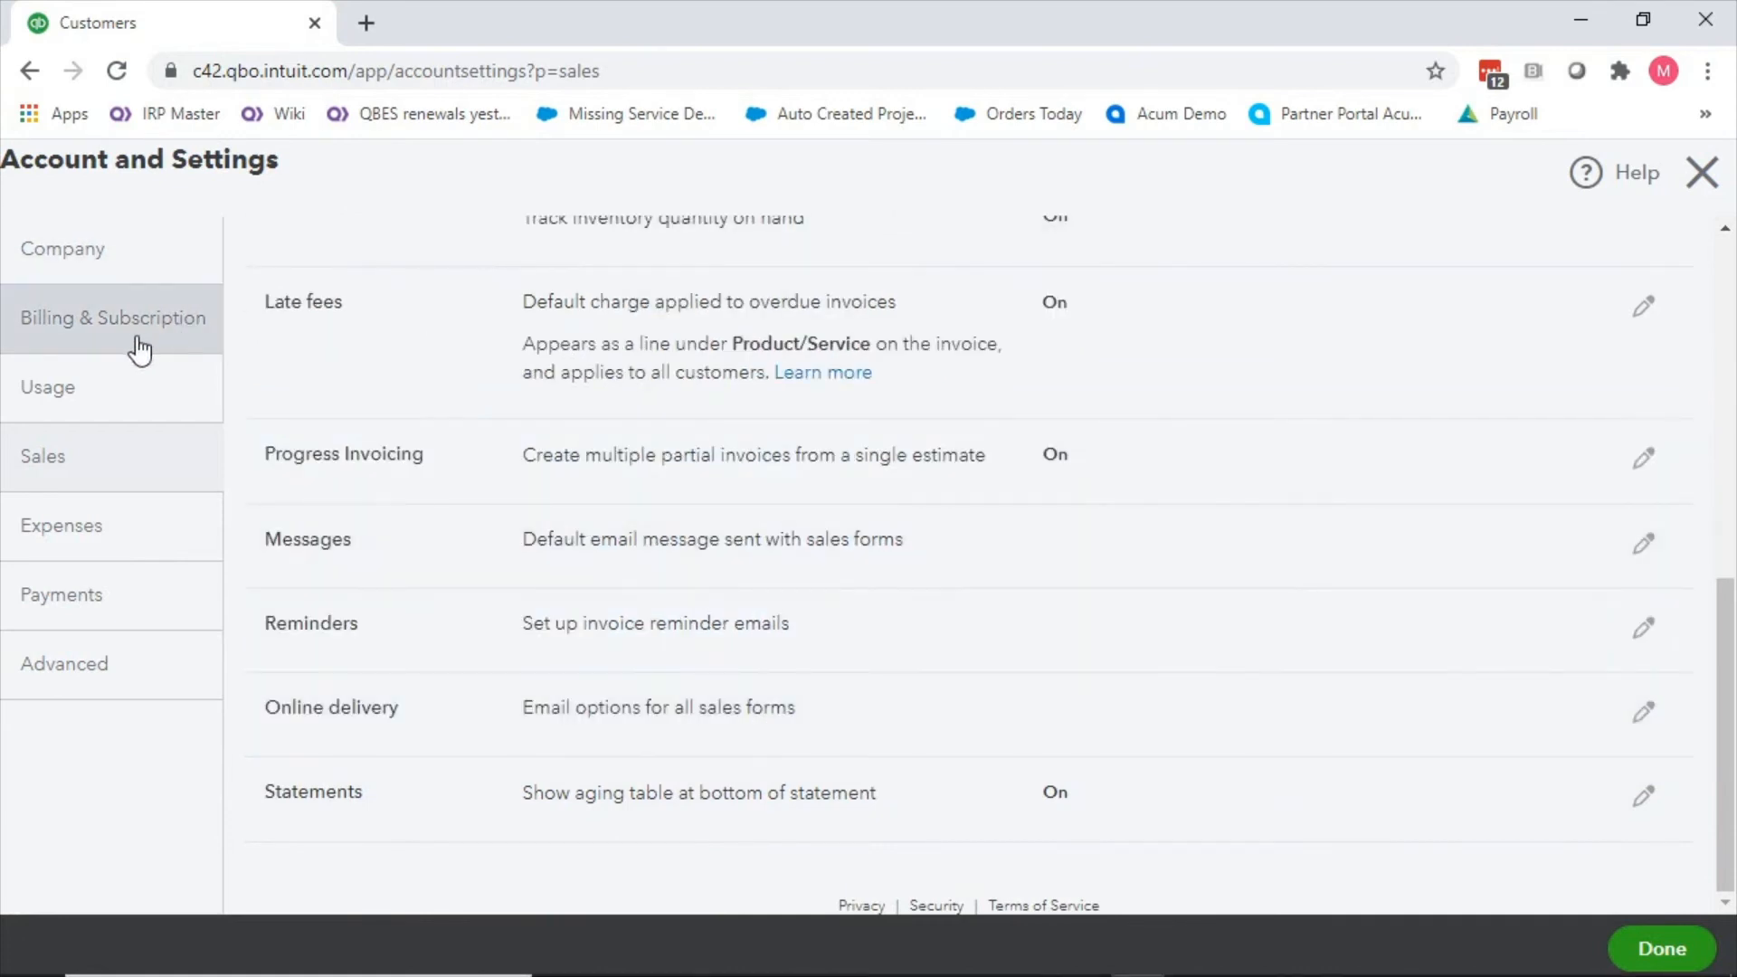
Close Account and Settings and open the $2,375.00 invoice from the project's transaction list.
left_click(1703, 172)
mouse_move(115, 621)
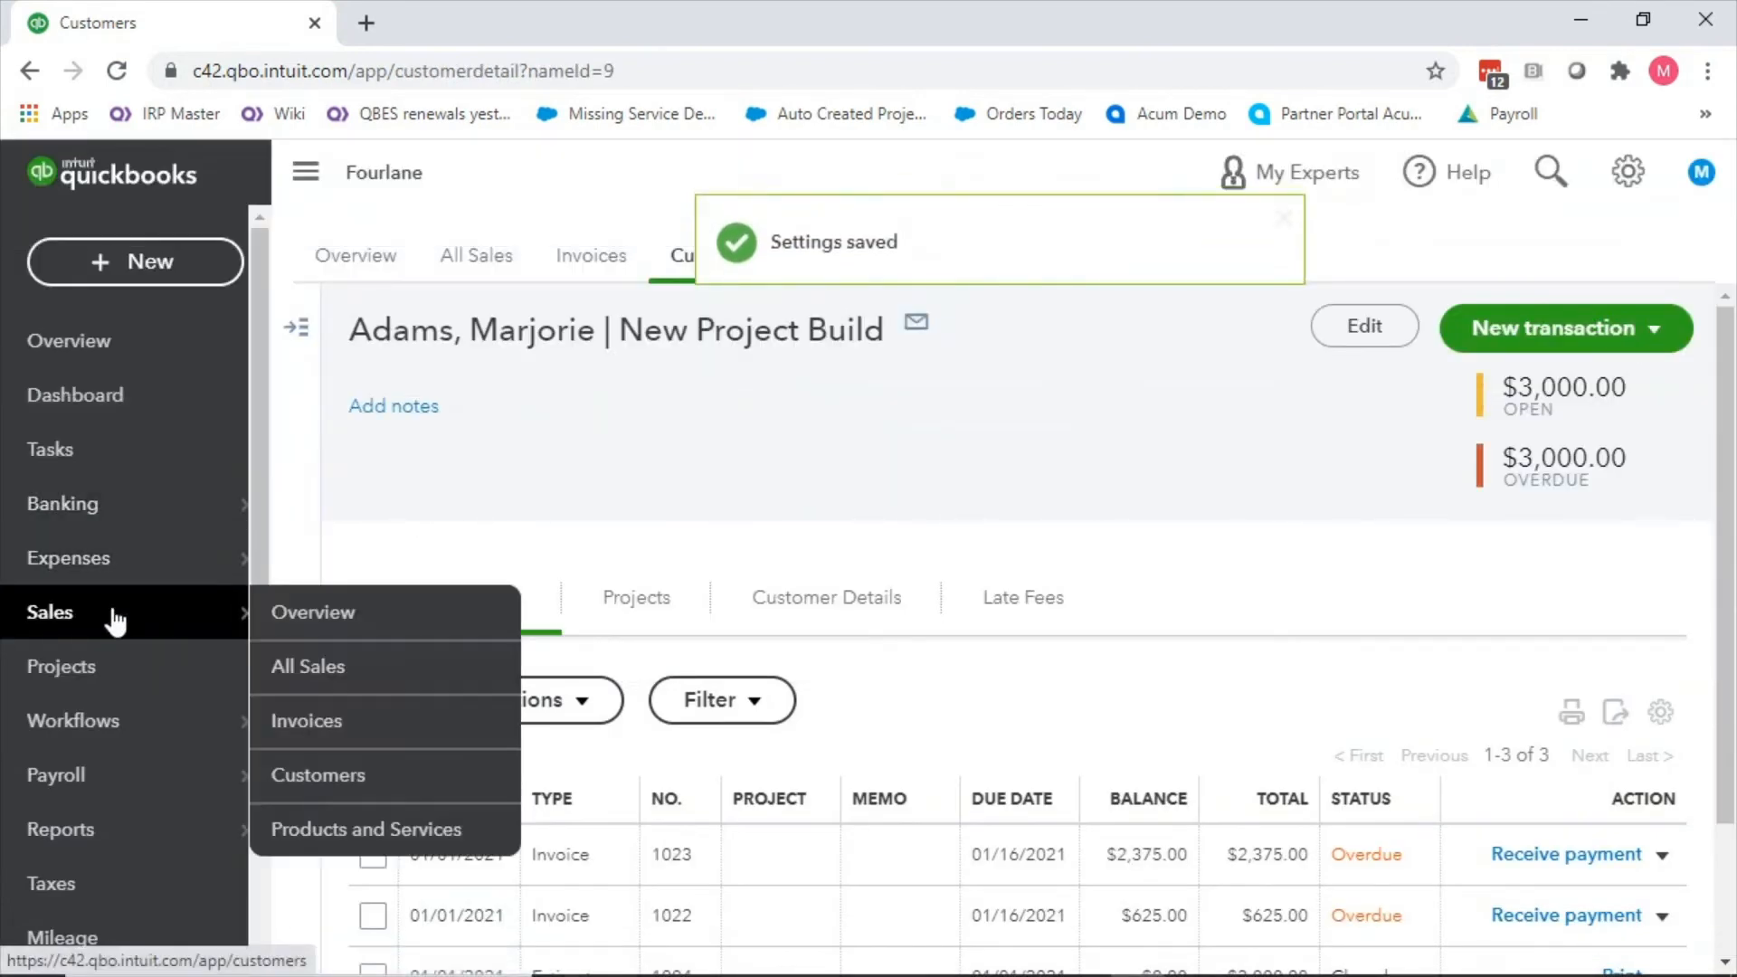
scroll(1078, 645, "down", 2)
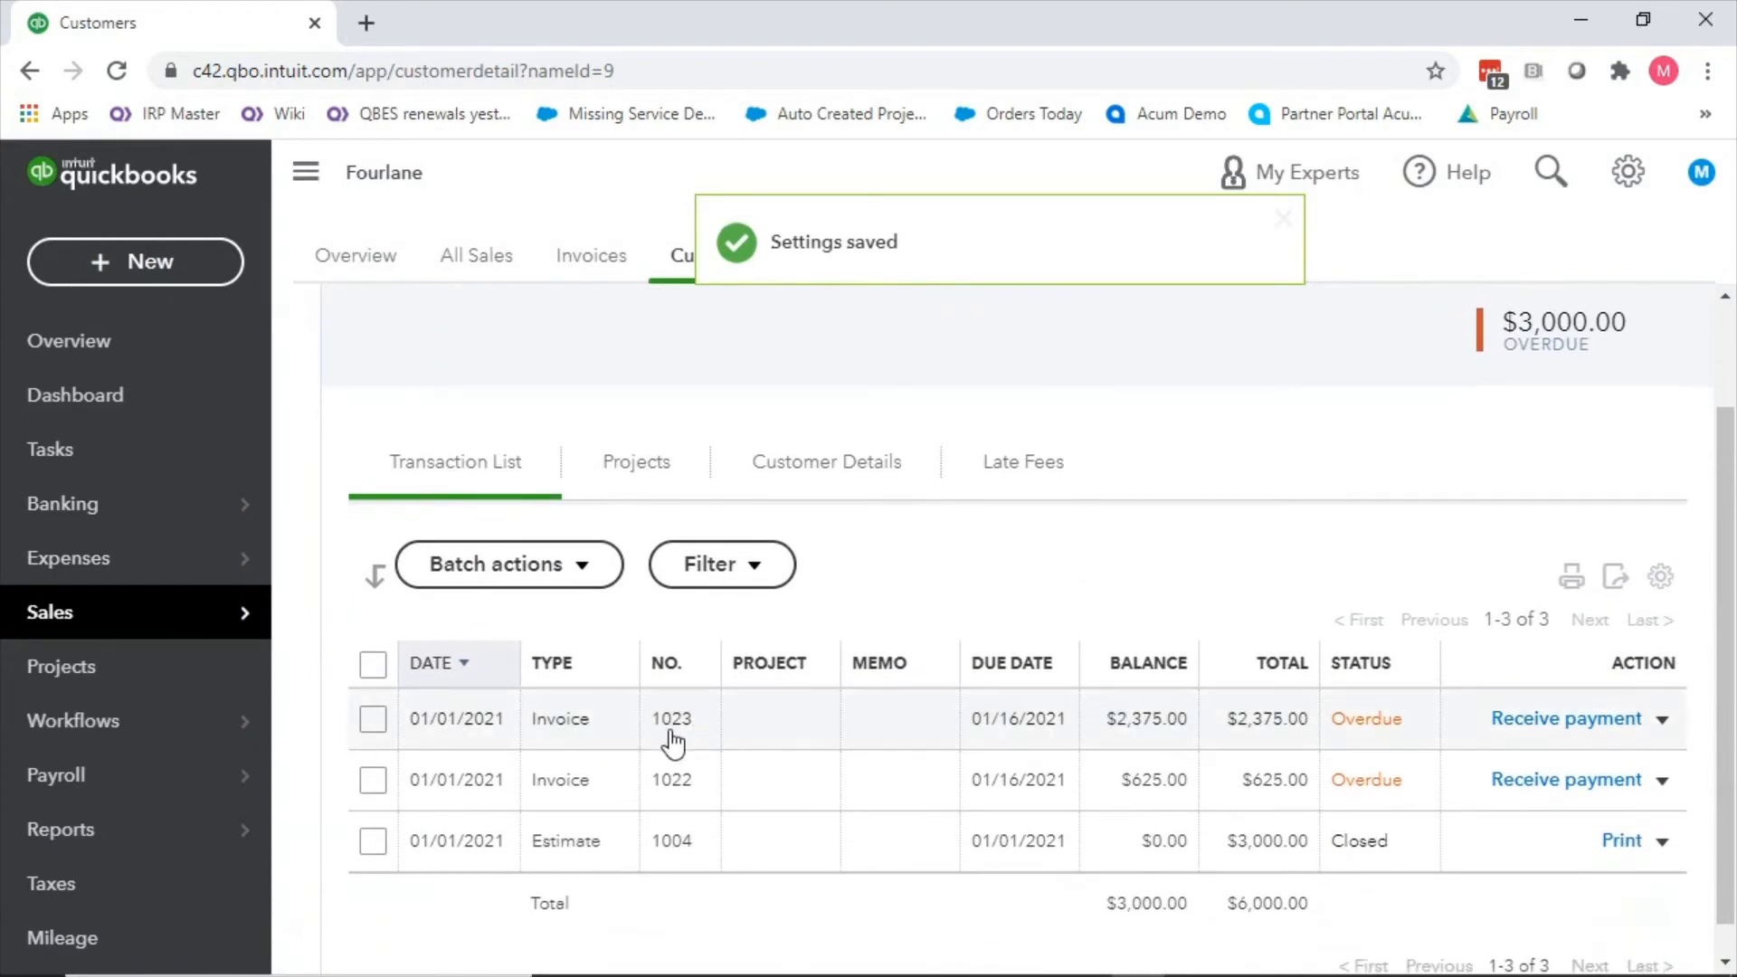
left_click(574, 723)
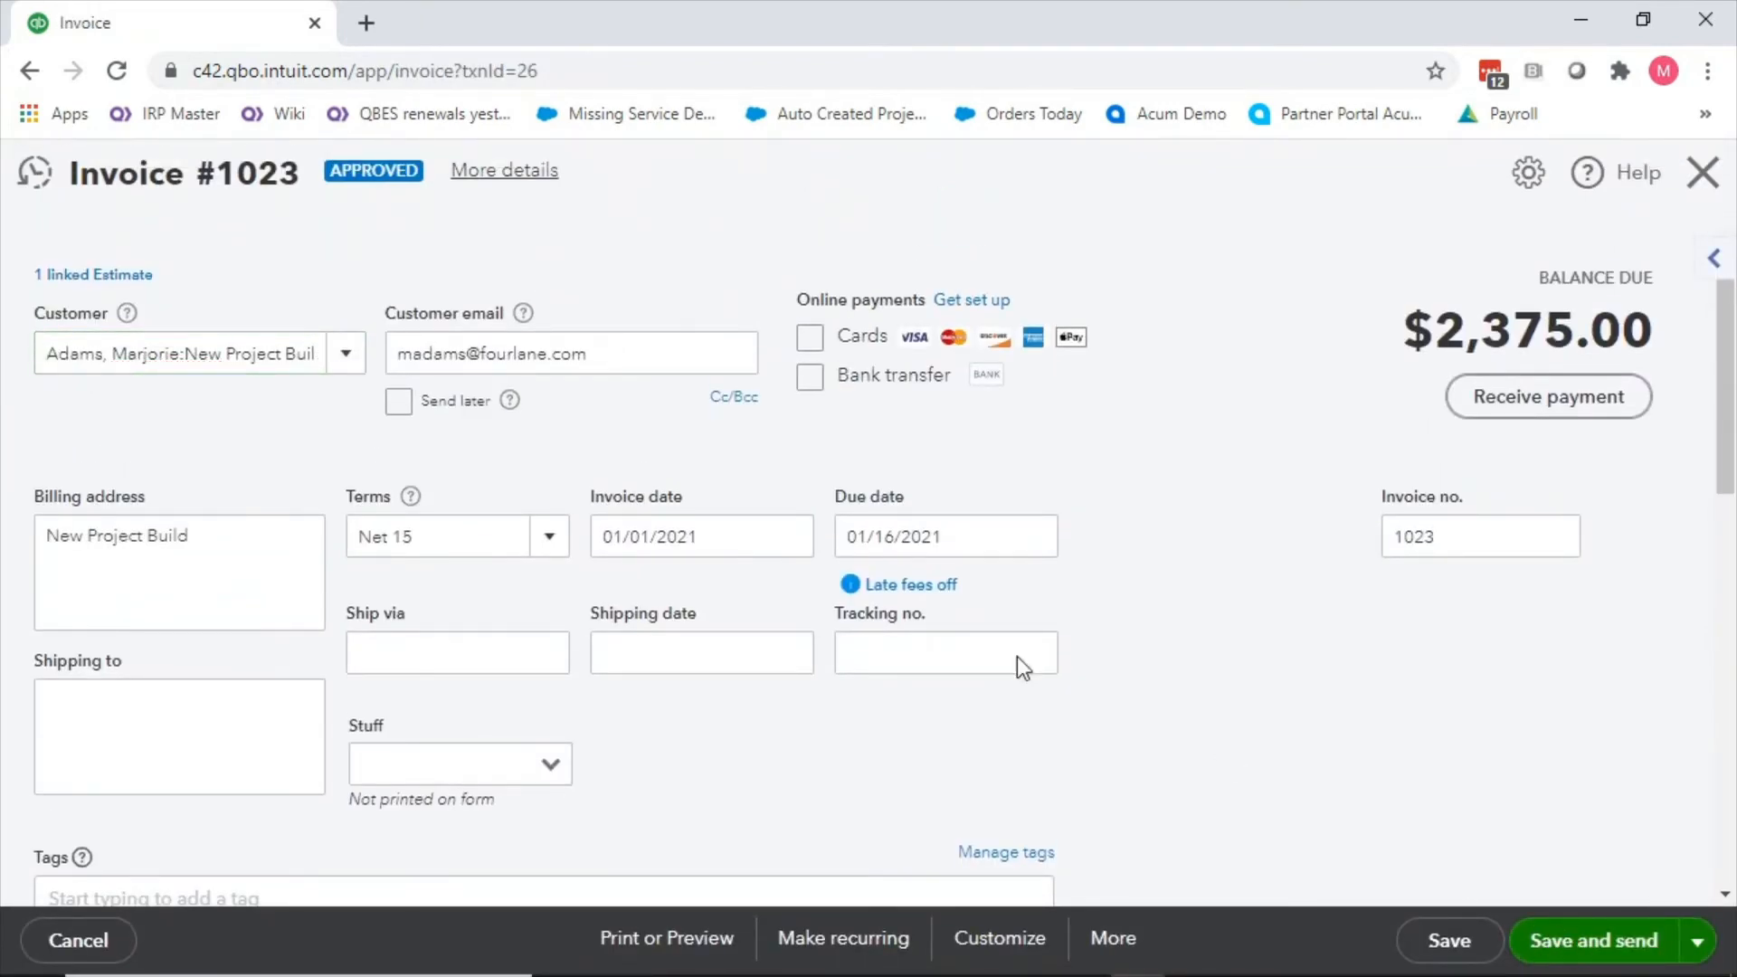
Examine the message, terms, line items and balance in the invoice's email preview, then close the email without sending.
scroll(1186, 530, "down", 5)
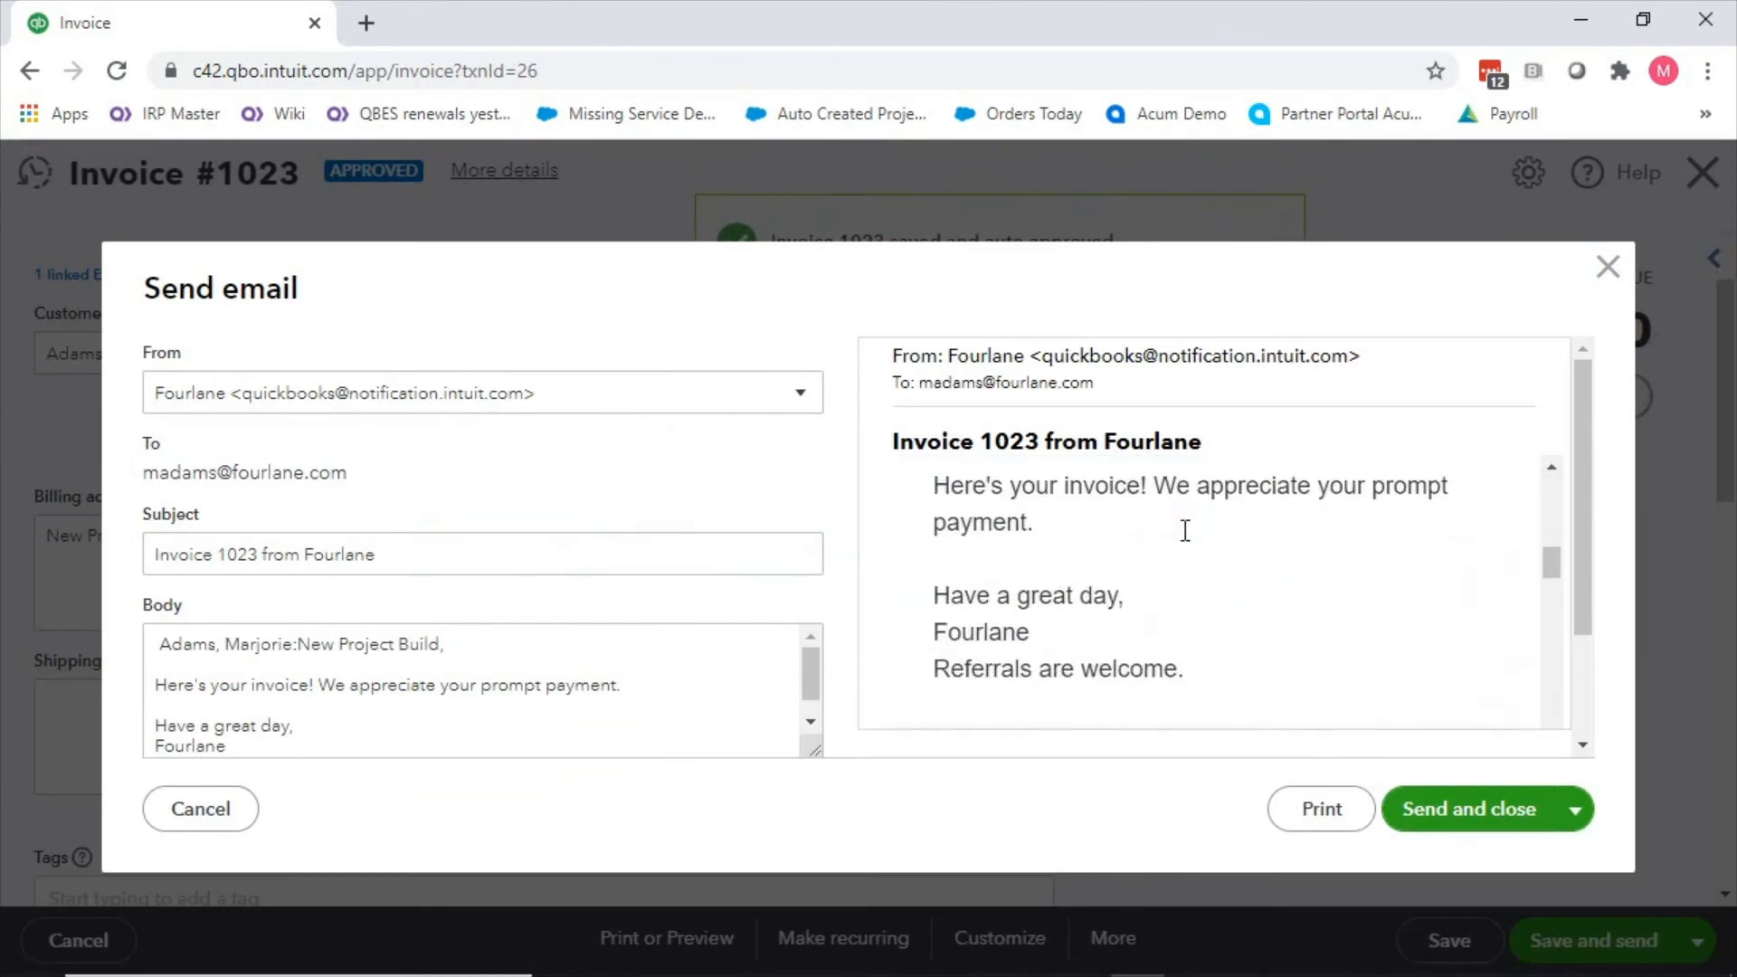
scroll(1186, 530, "down", 5)
scroll(1092, 561, "up", 1)
scroll(1185, 597, "down", 1)
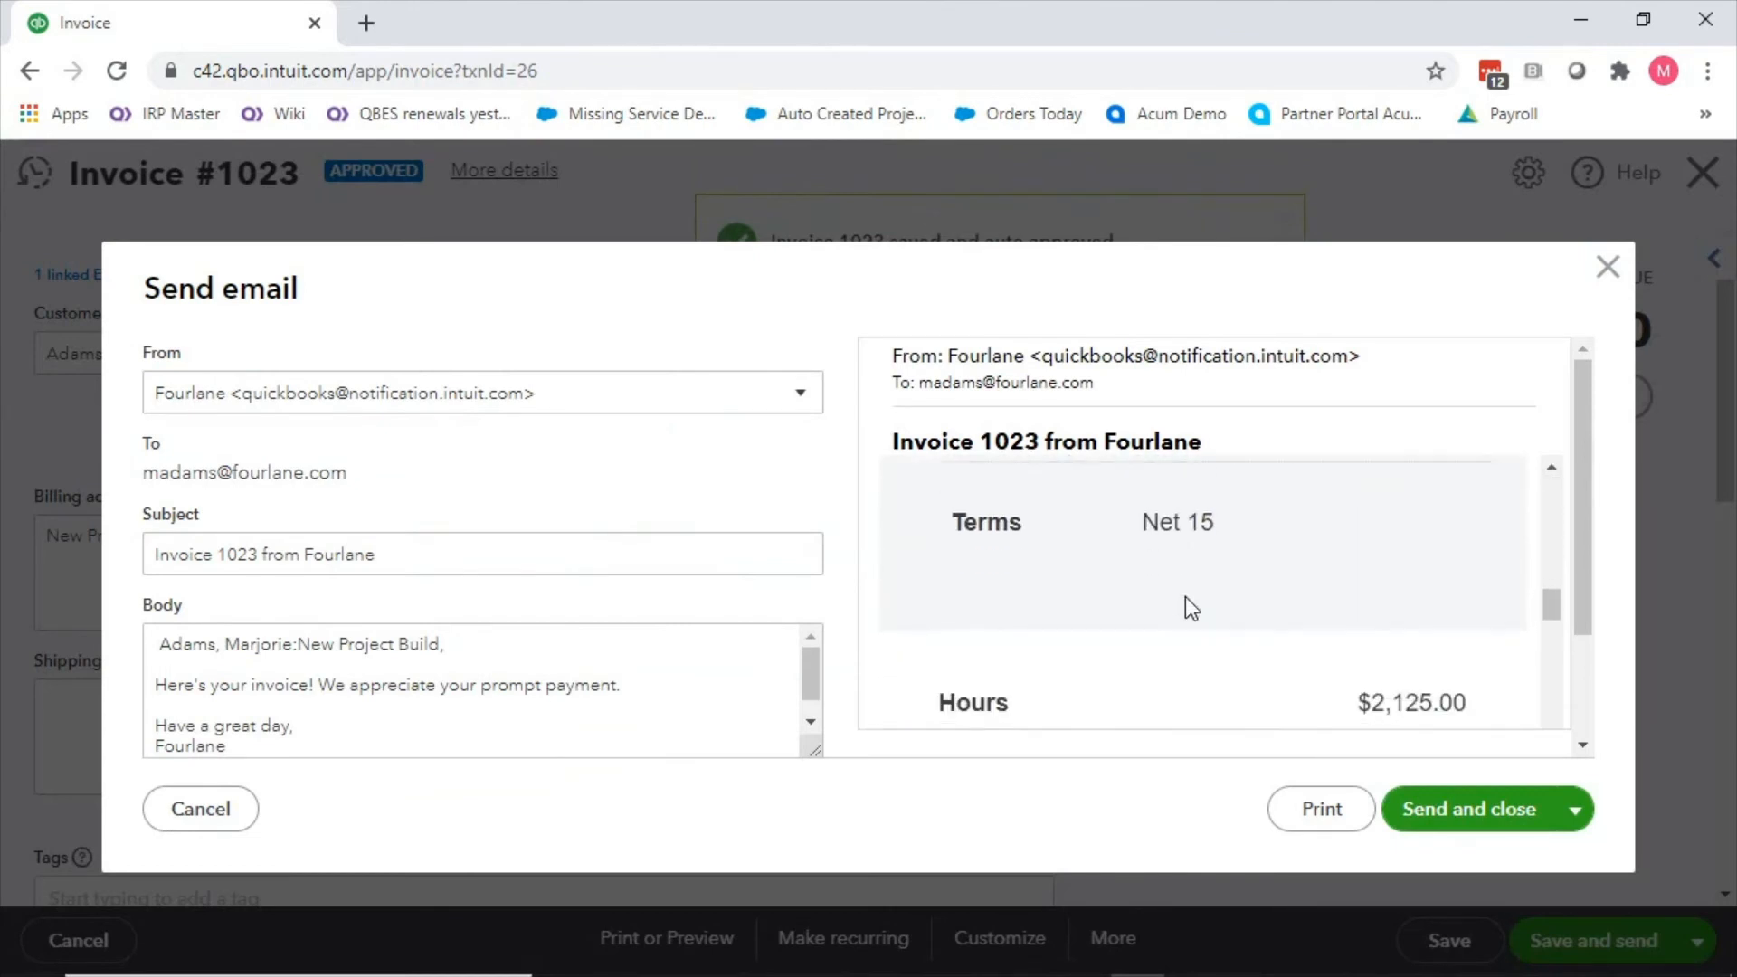
scroll(1185, 598, "down", 2)
scroll(1283, 665, "down", 2)
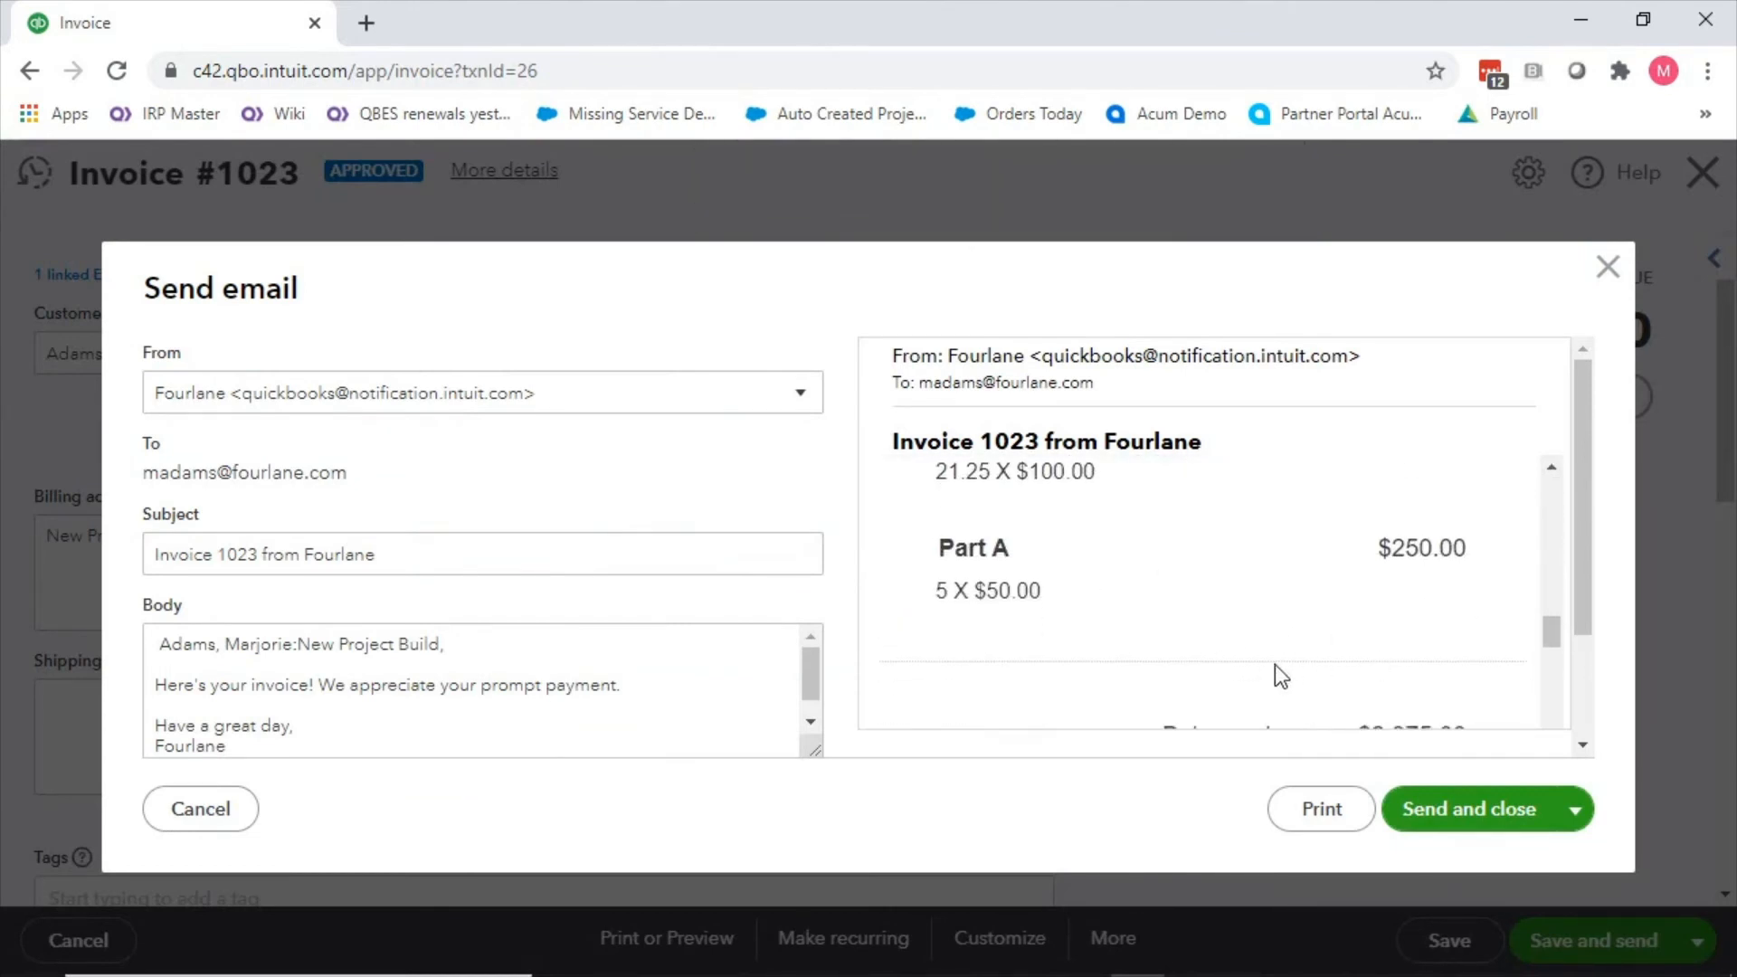
scroll(1342, 673, "down", 1)
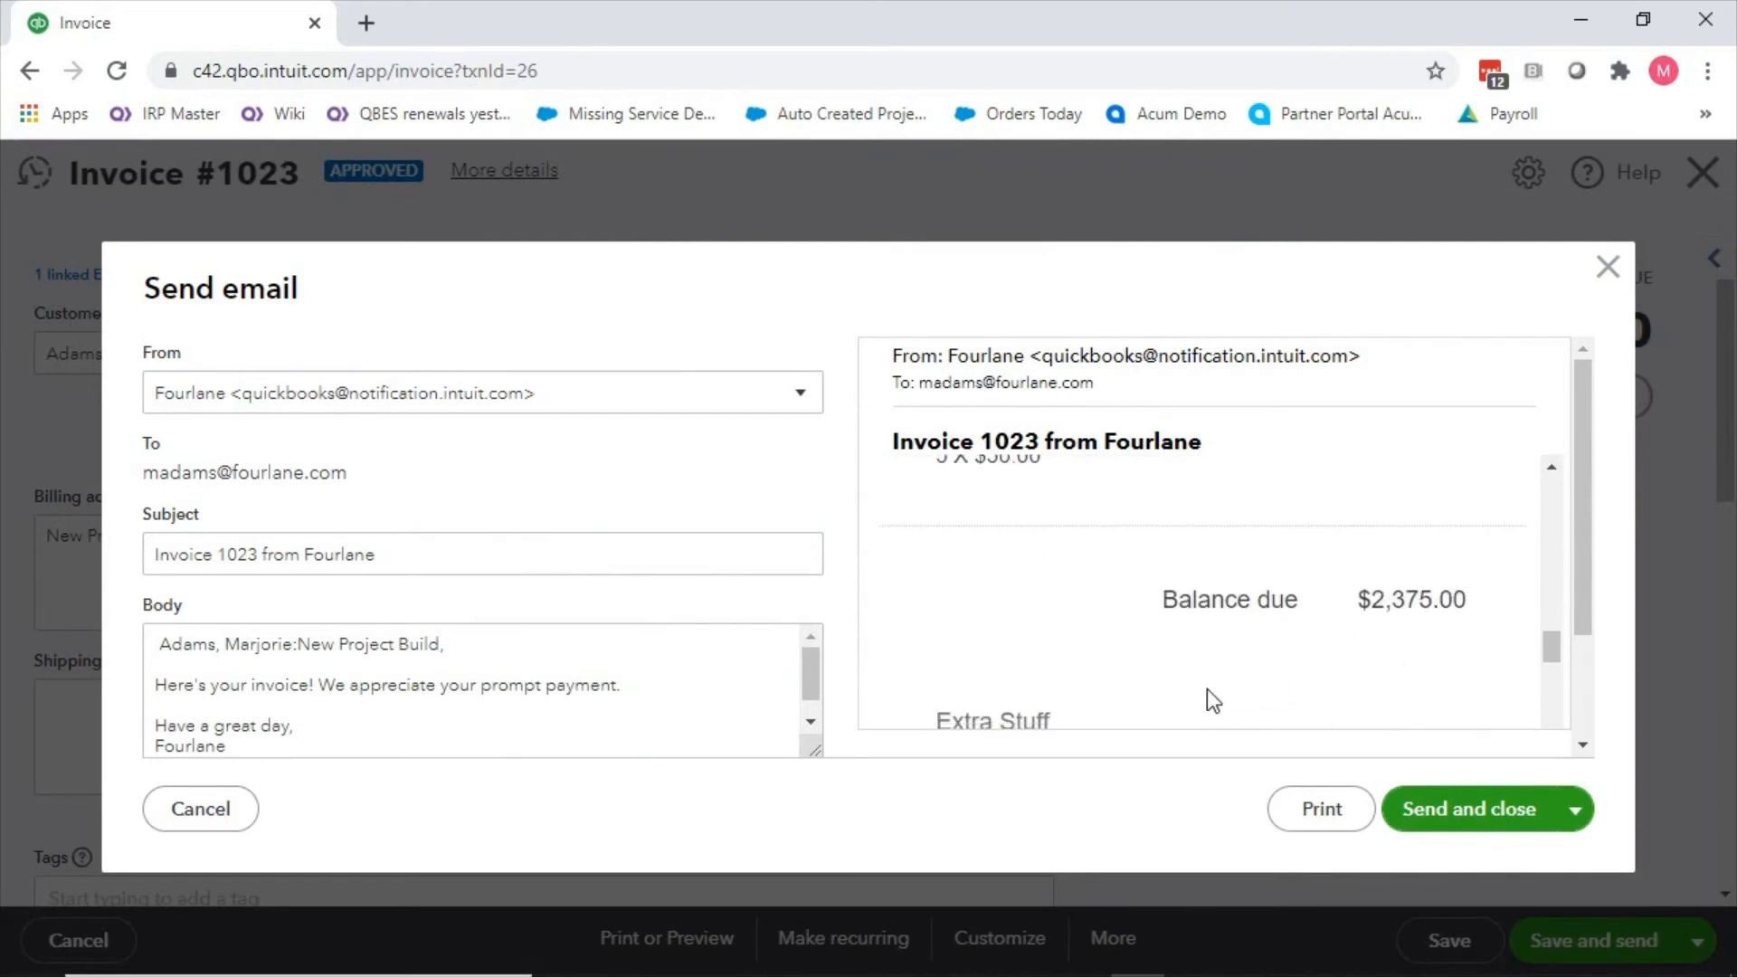
scroll(1213, 700, "down", 1)
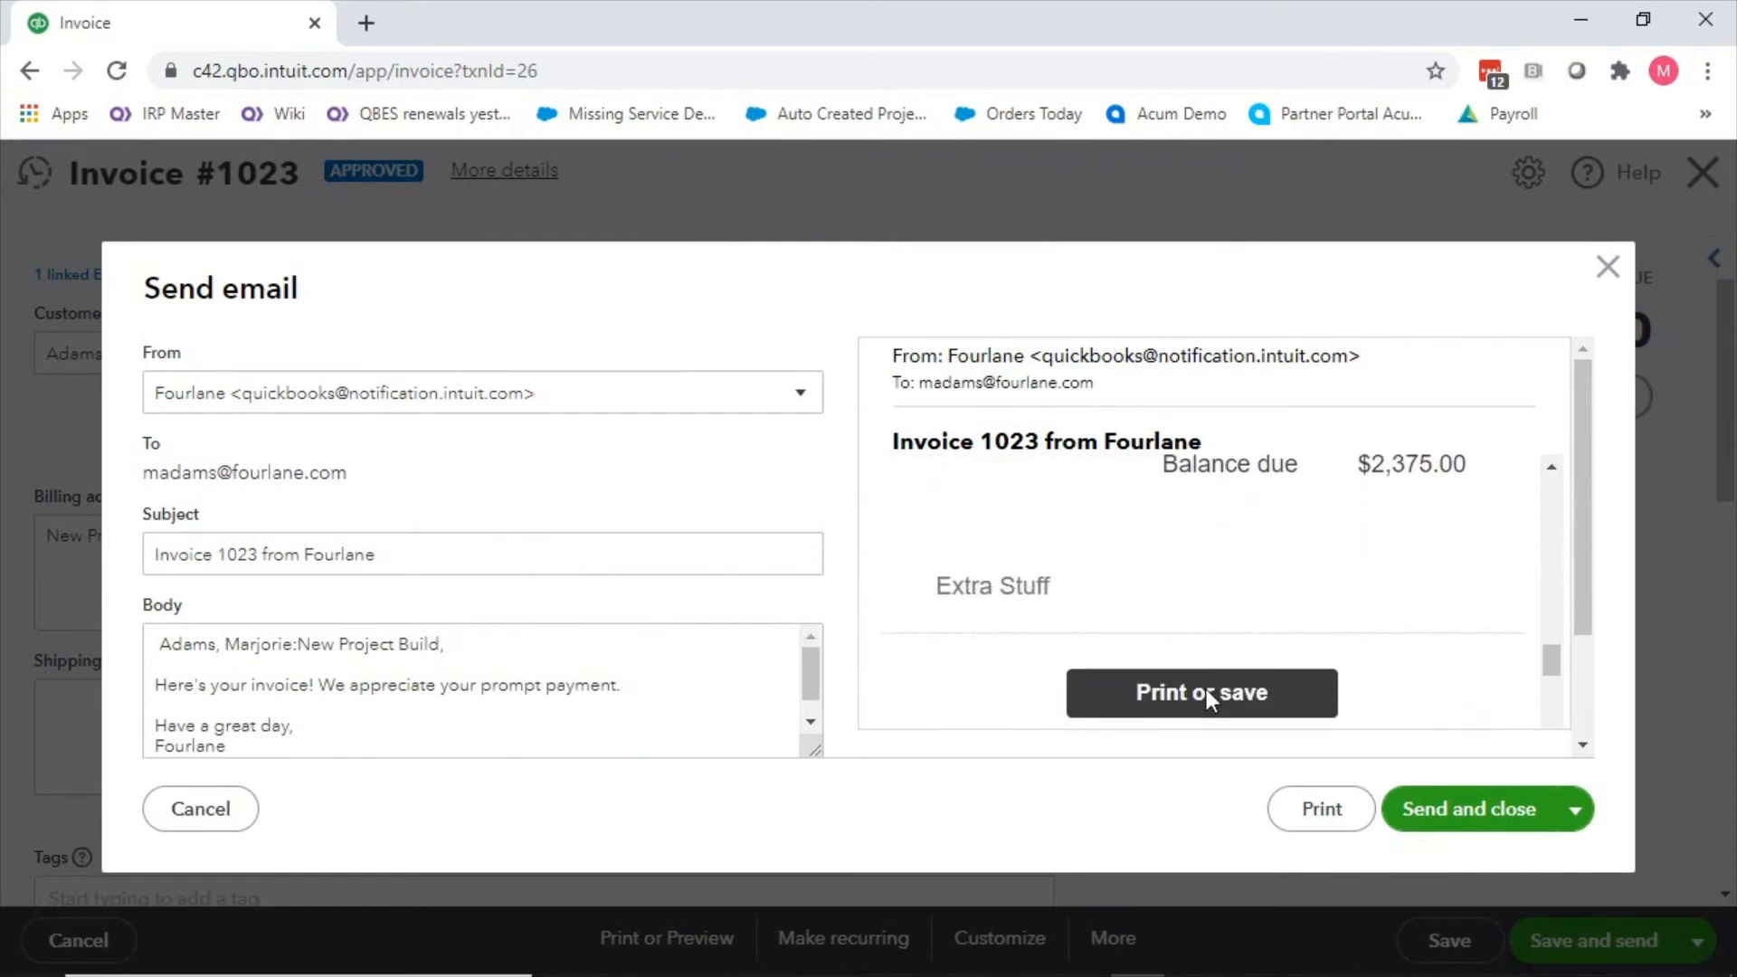
left_click(1610, 270)
Close the invoice and open the Sales section of Account and Settings.
left_click(1527, 174)
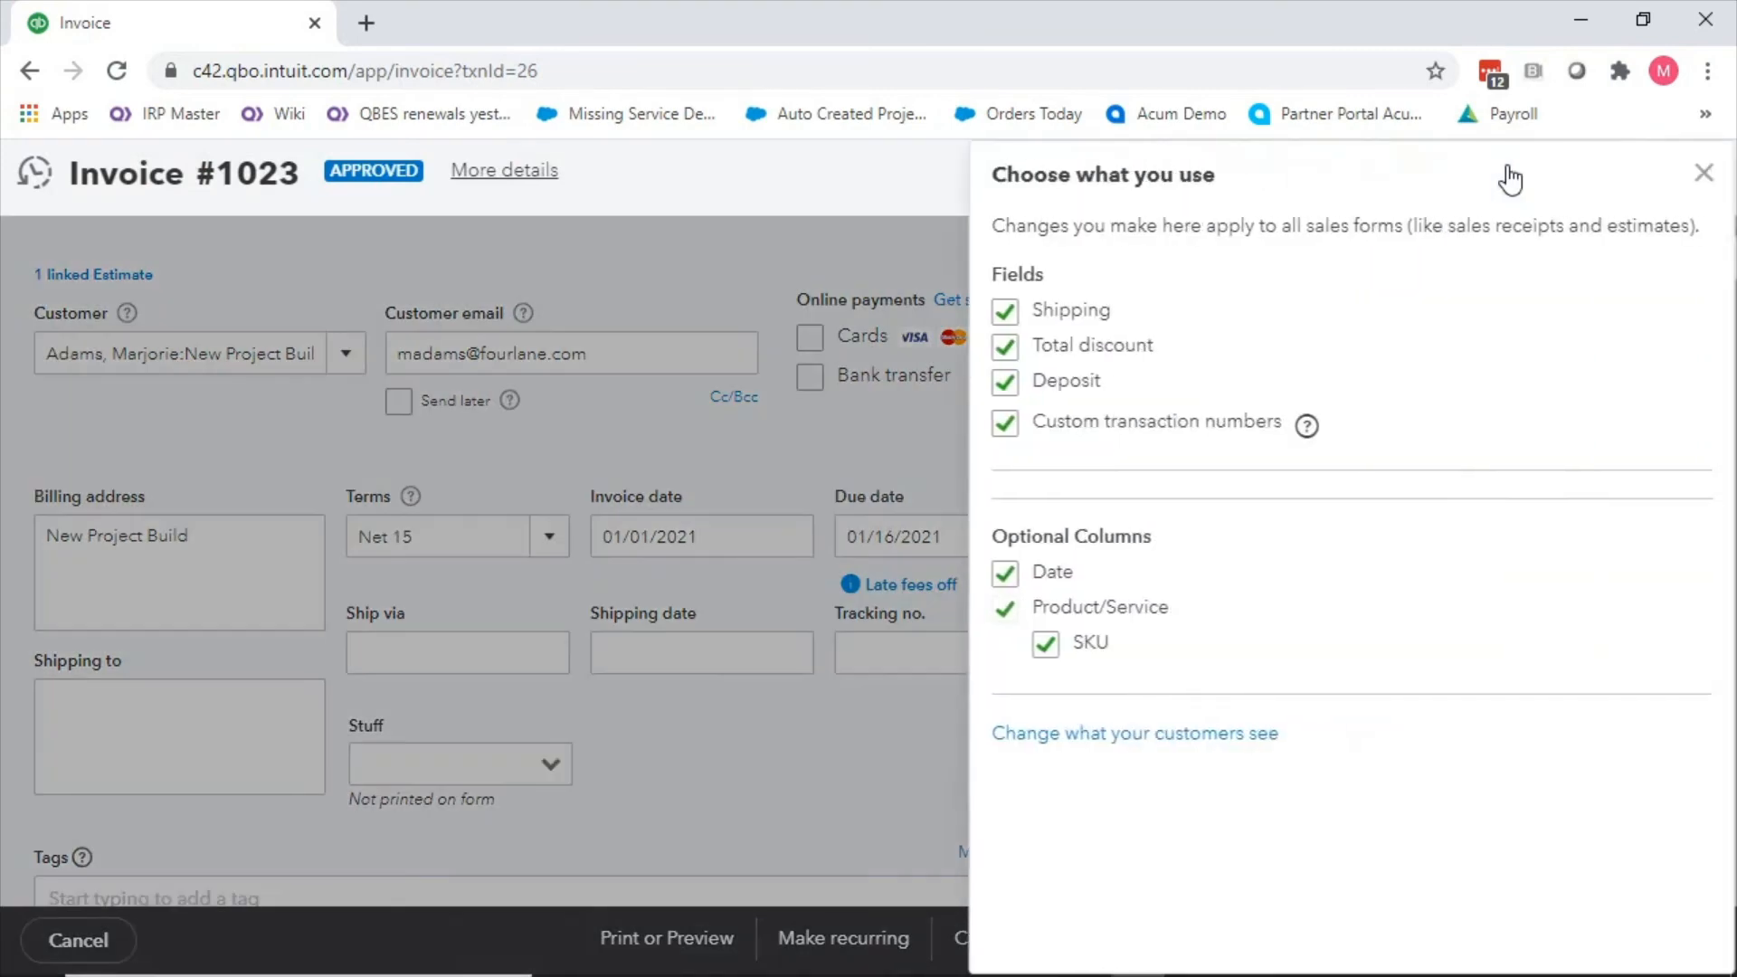
left_click(1701, 178)
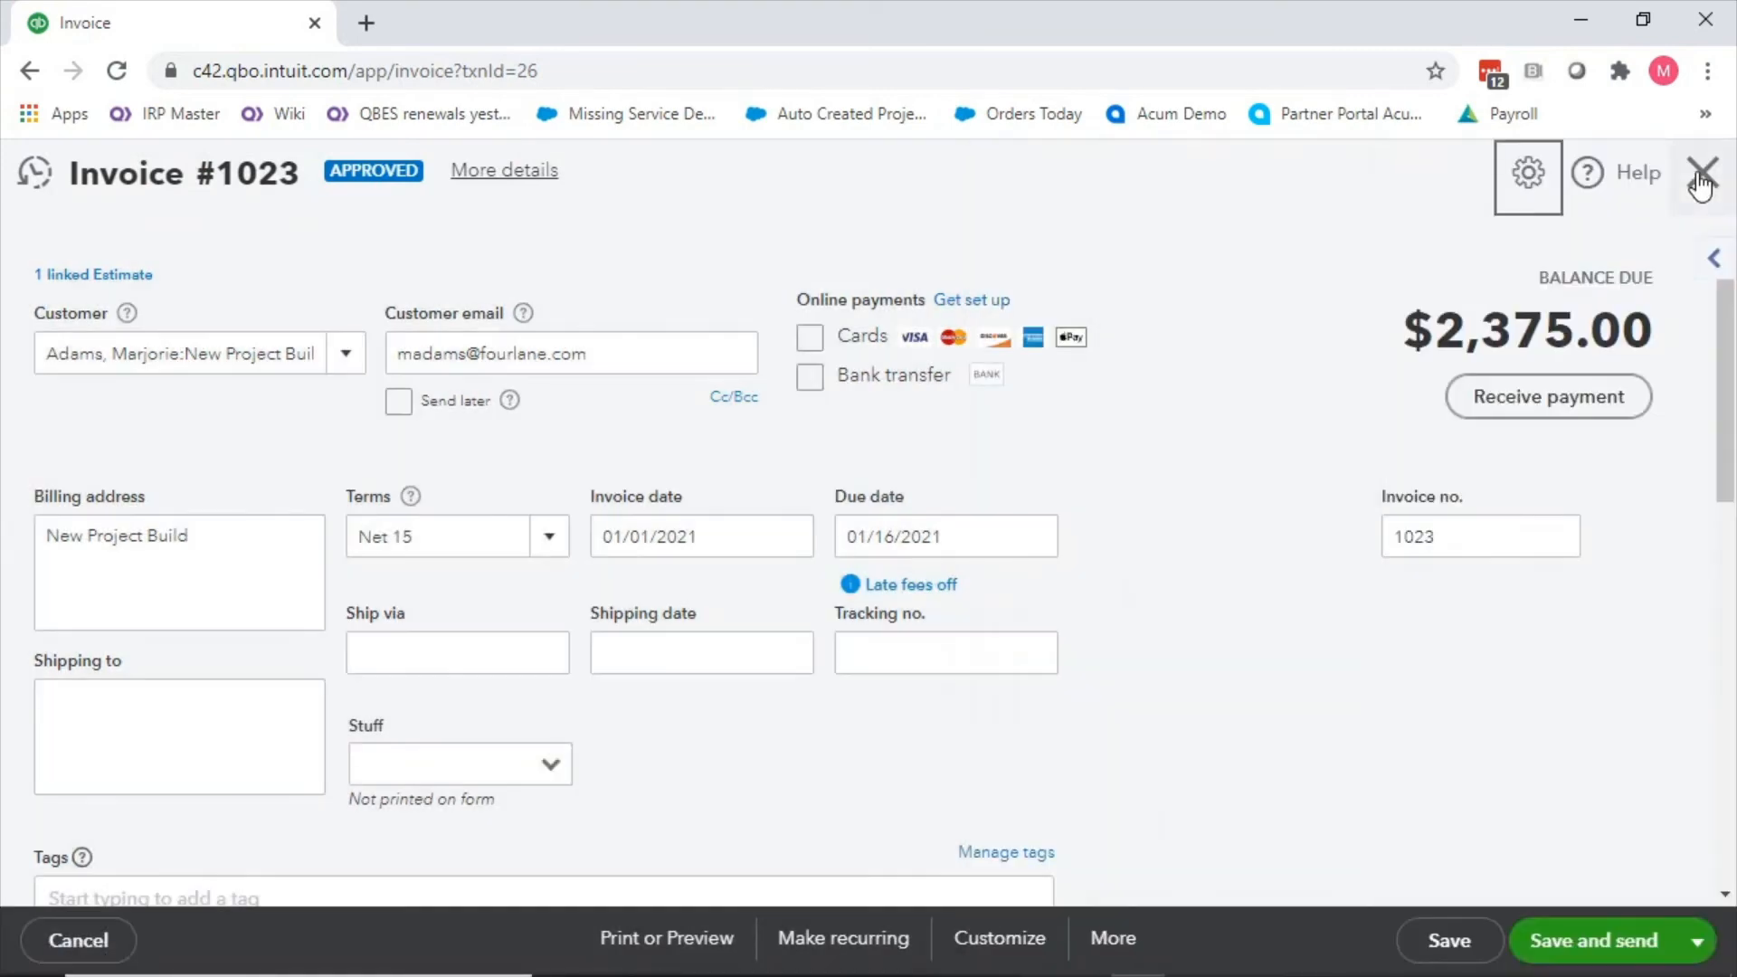
left_click(1700, 173)
left_click(1601, 181)
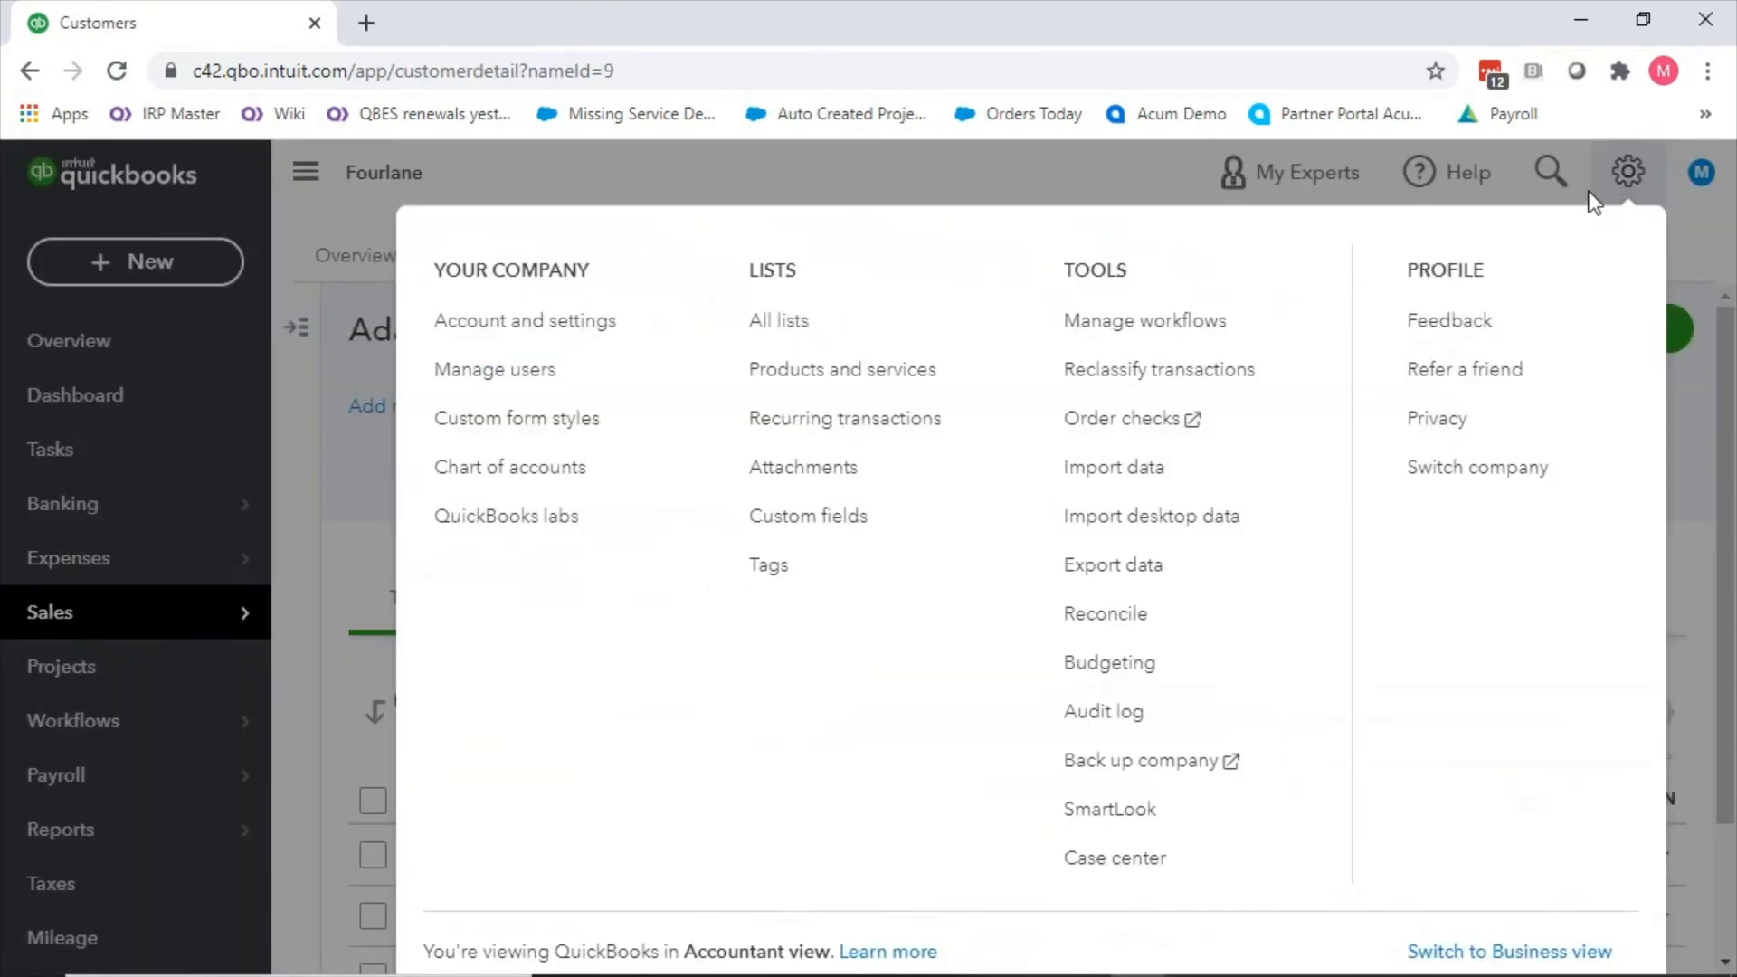
left_click(520, 342)
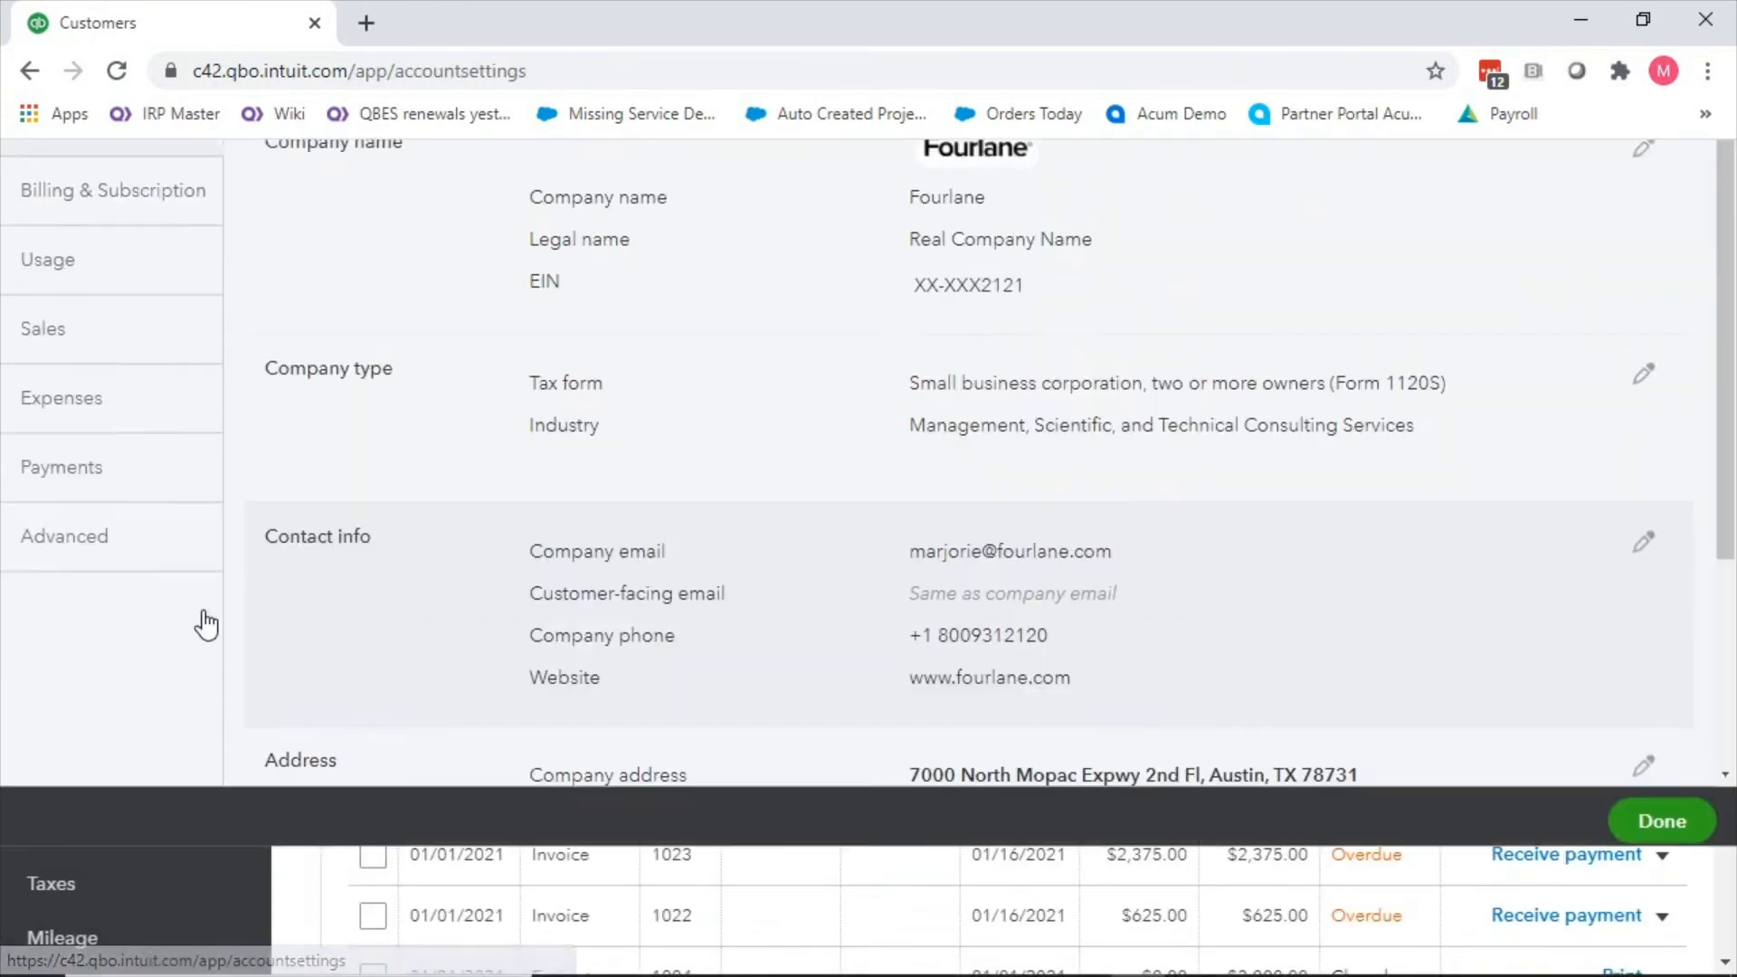
left_click(74, 460)
scroll(596, 634, "down", 8)
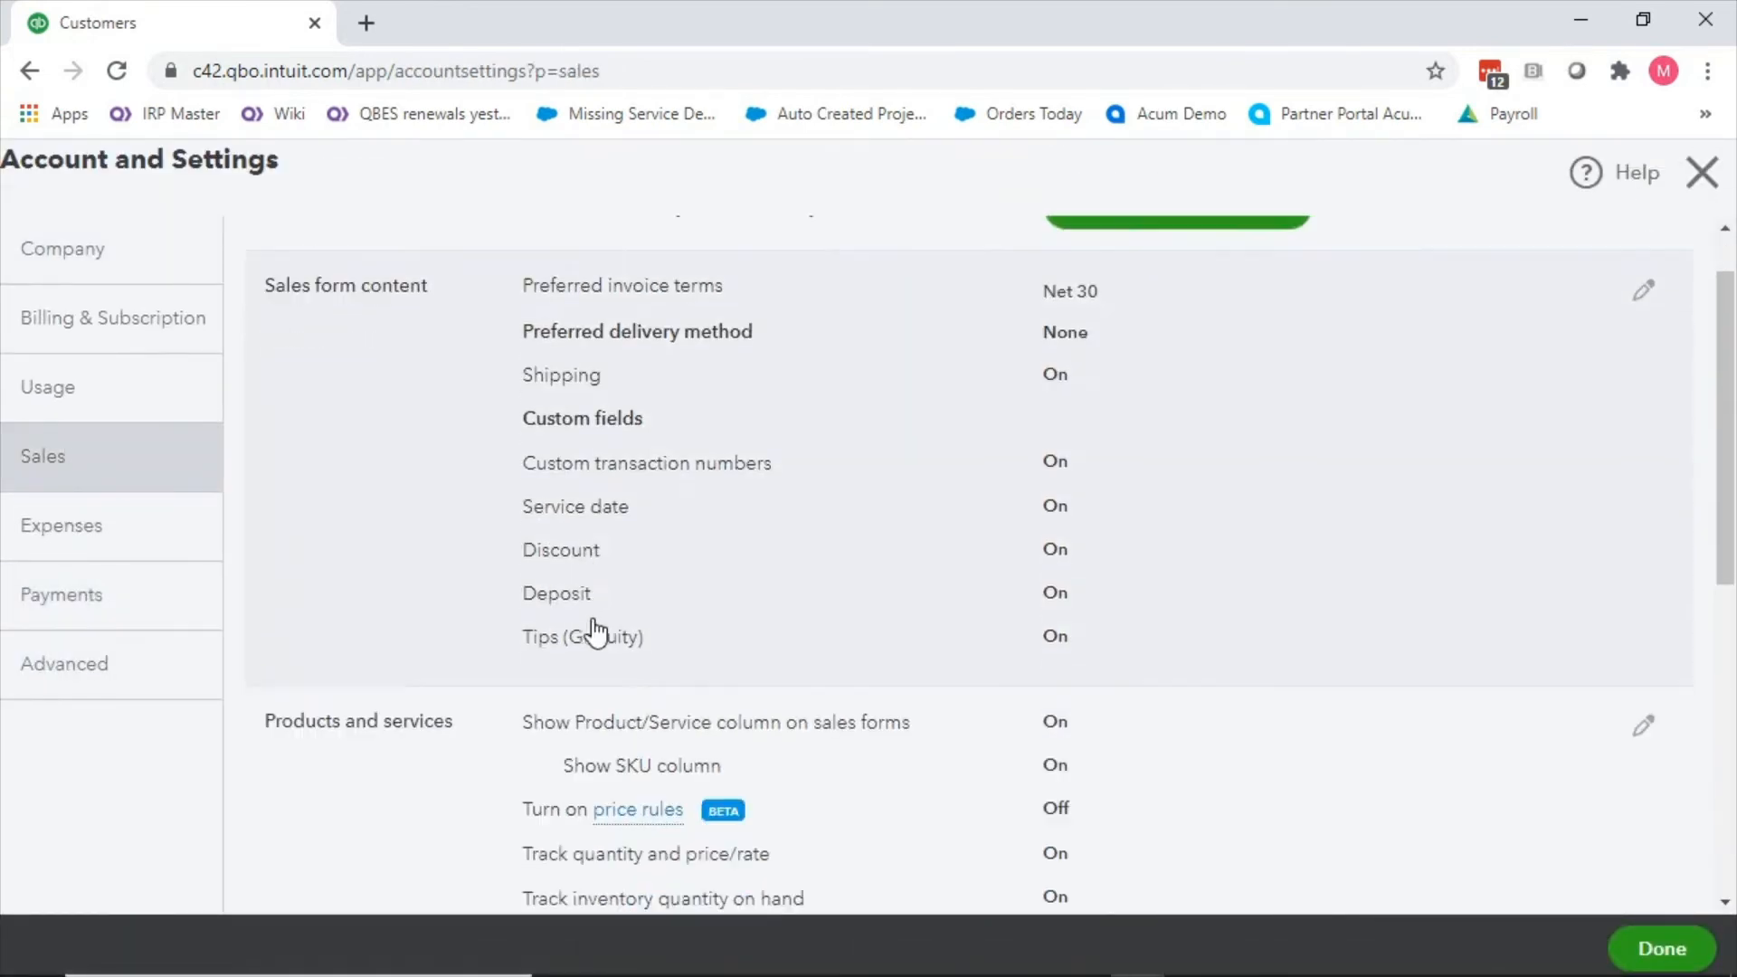
Check the additional email options for invoices under Online delivery, keep "Online invoice" and save the section.
left_click(354, 714)
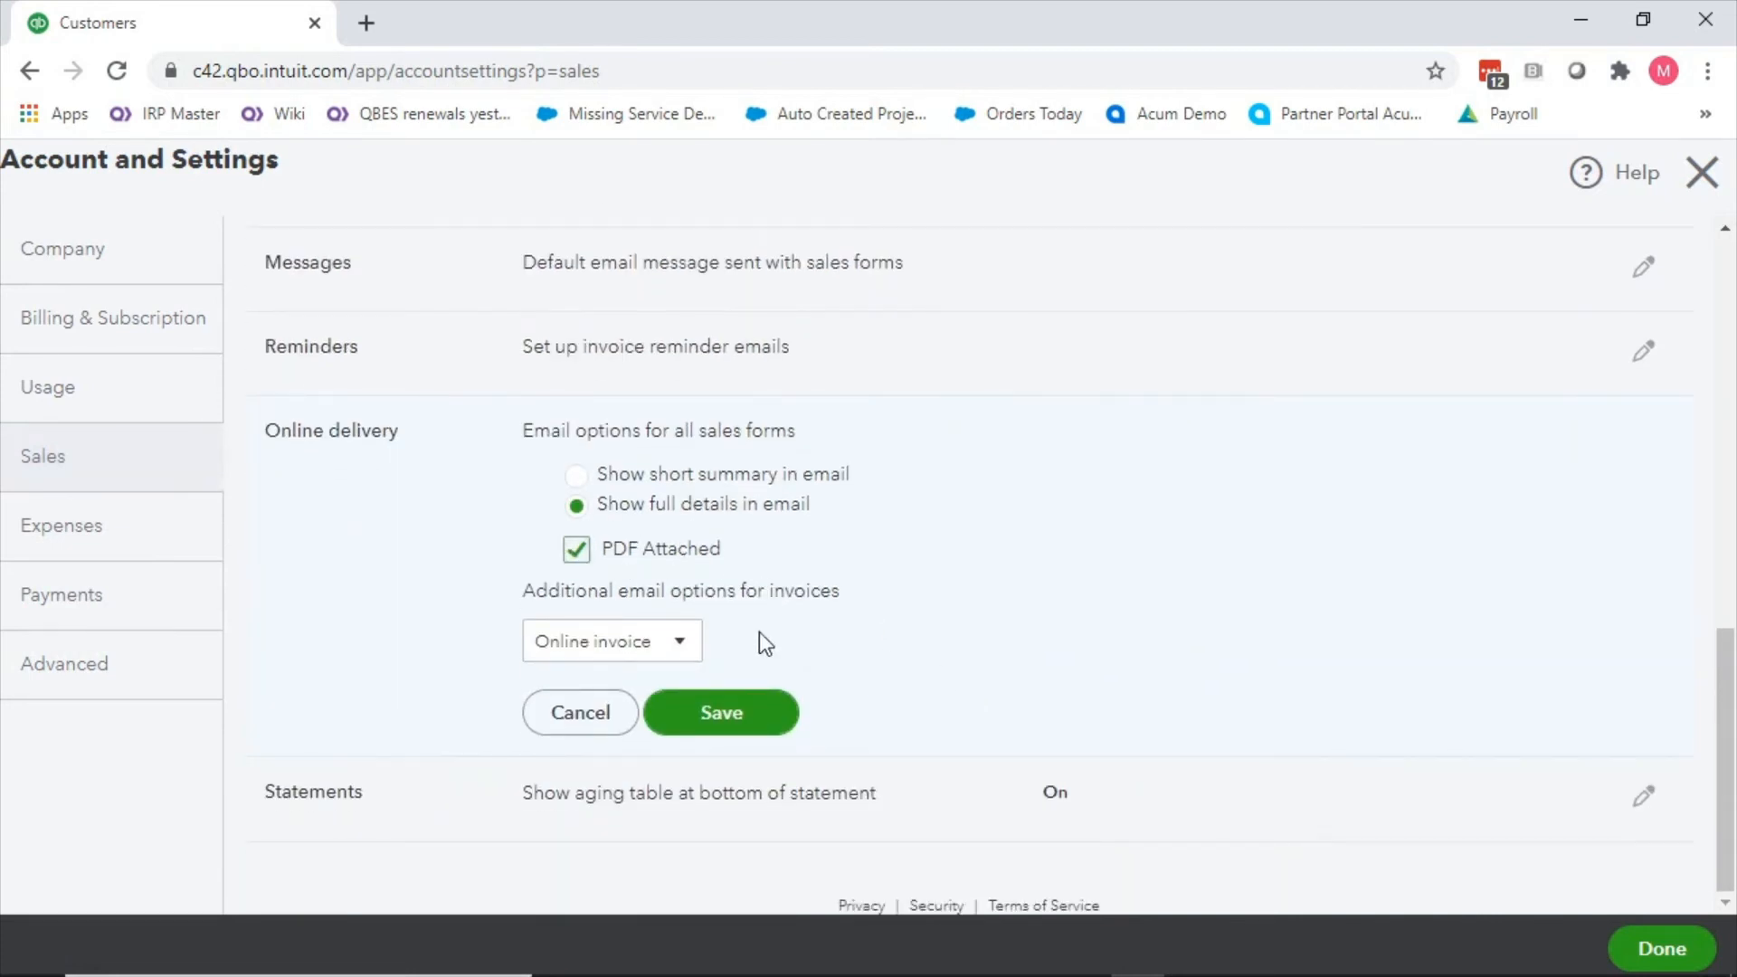
left_click(694, 647)
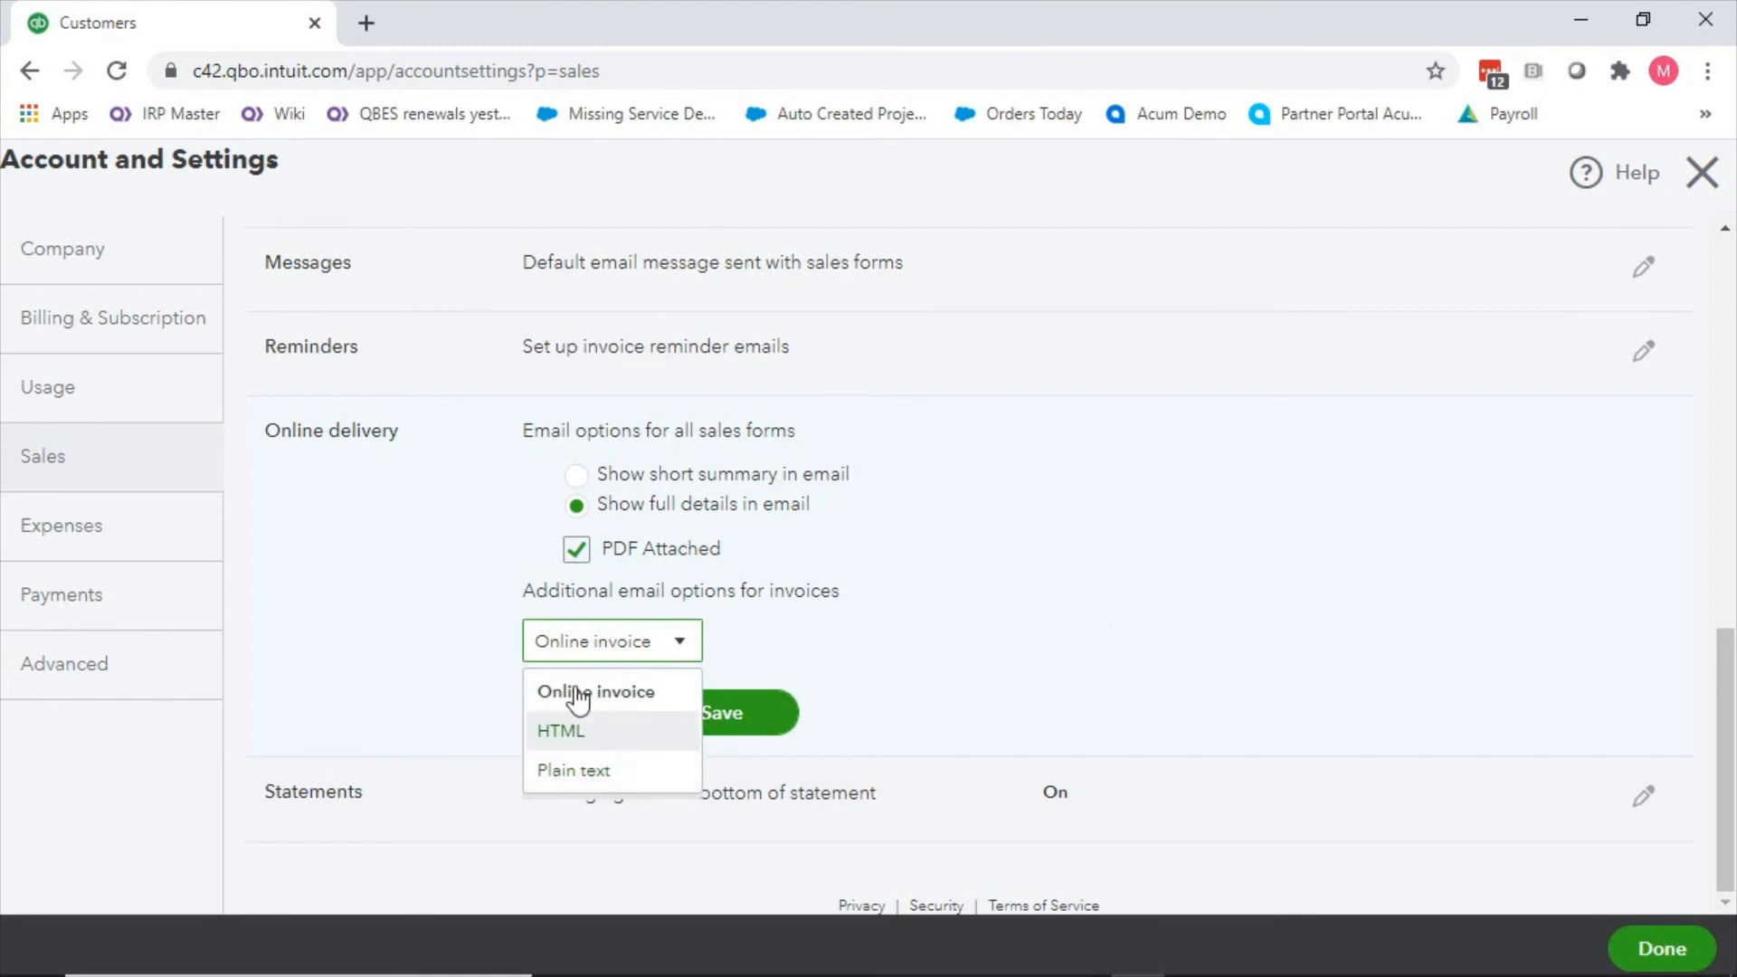
left_click(1346, 548)
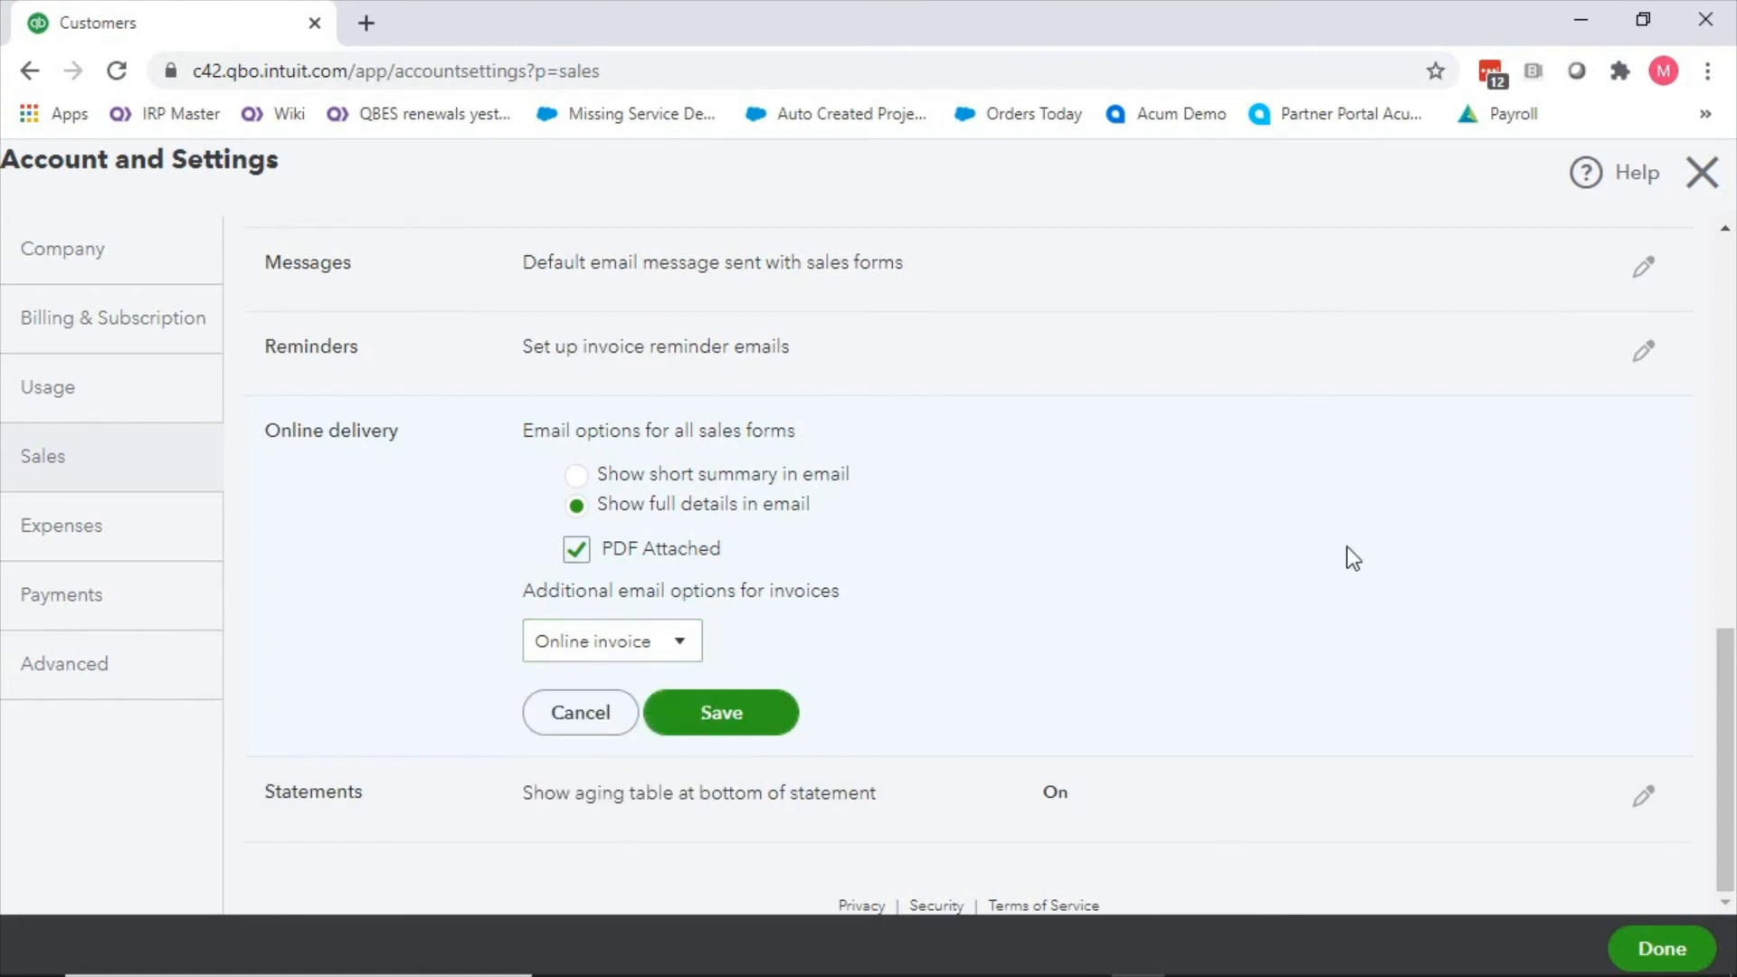
left_click(742, 715)
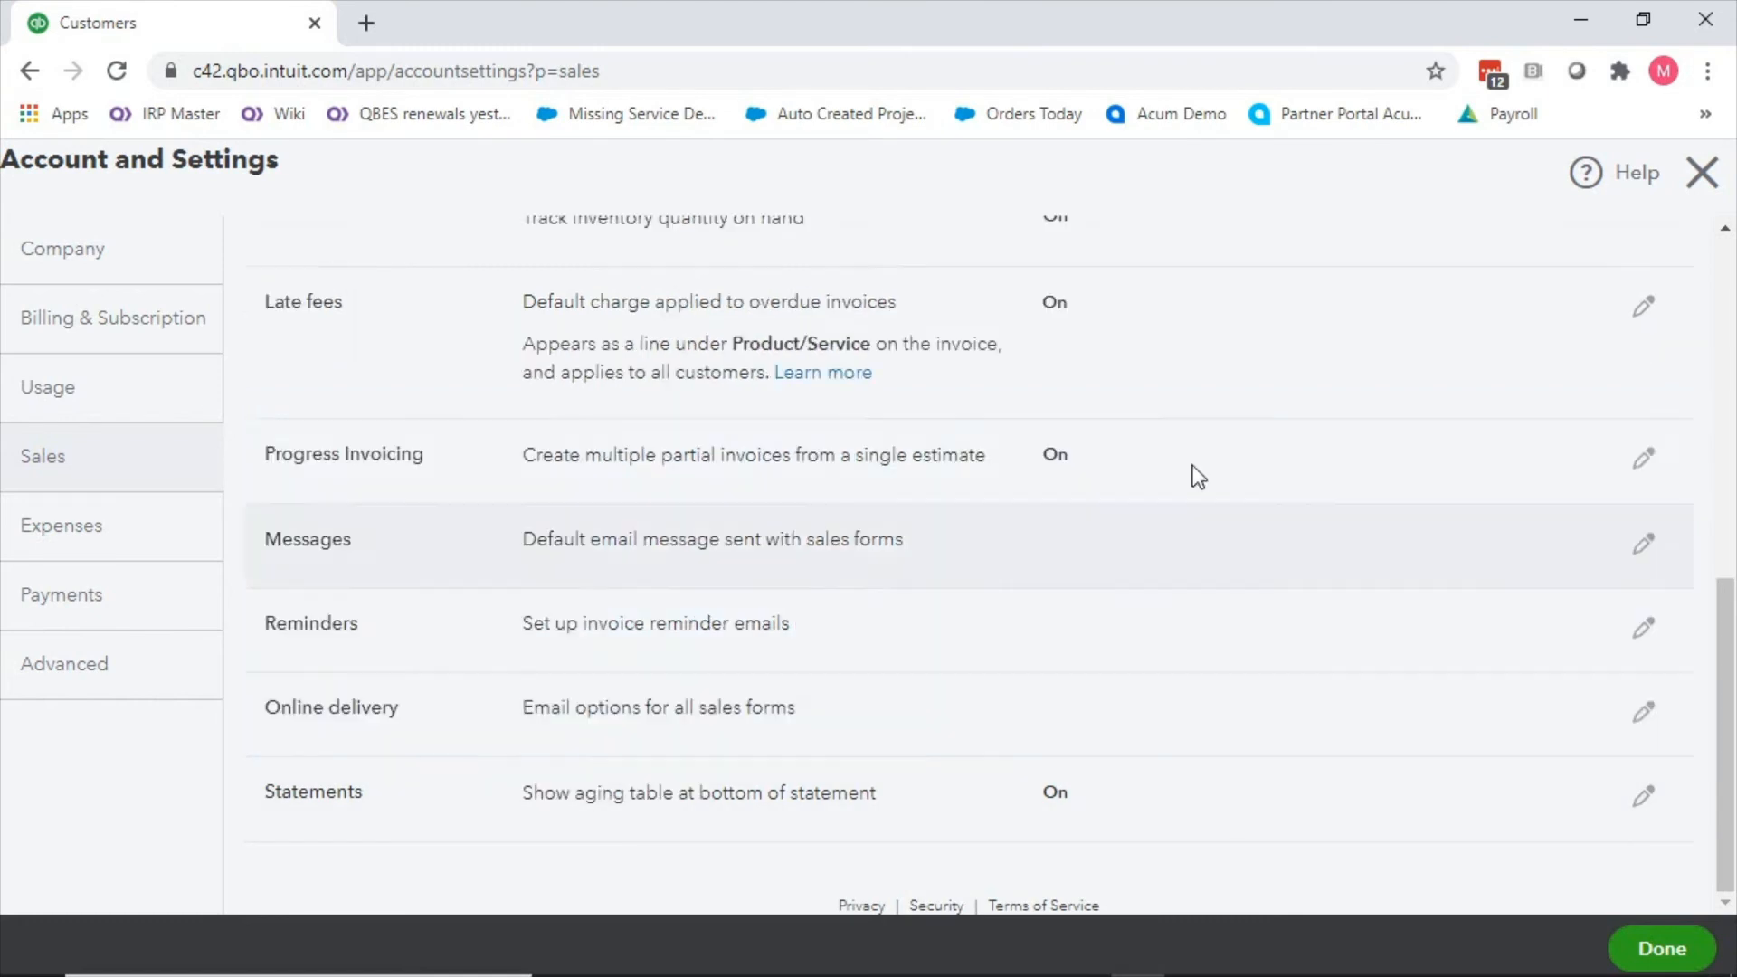
Set statements to "List each transaction including all detail lines" and save the statement settings.
left_click(1646, 801)
scroll(882, 492, "down", 2)
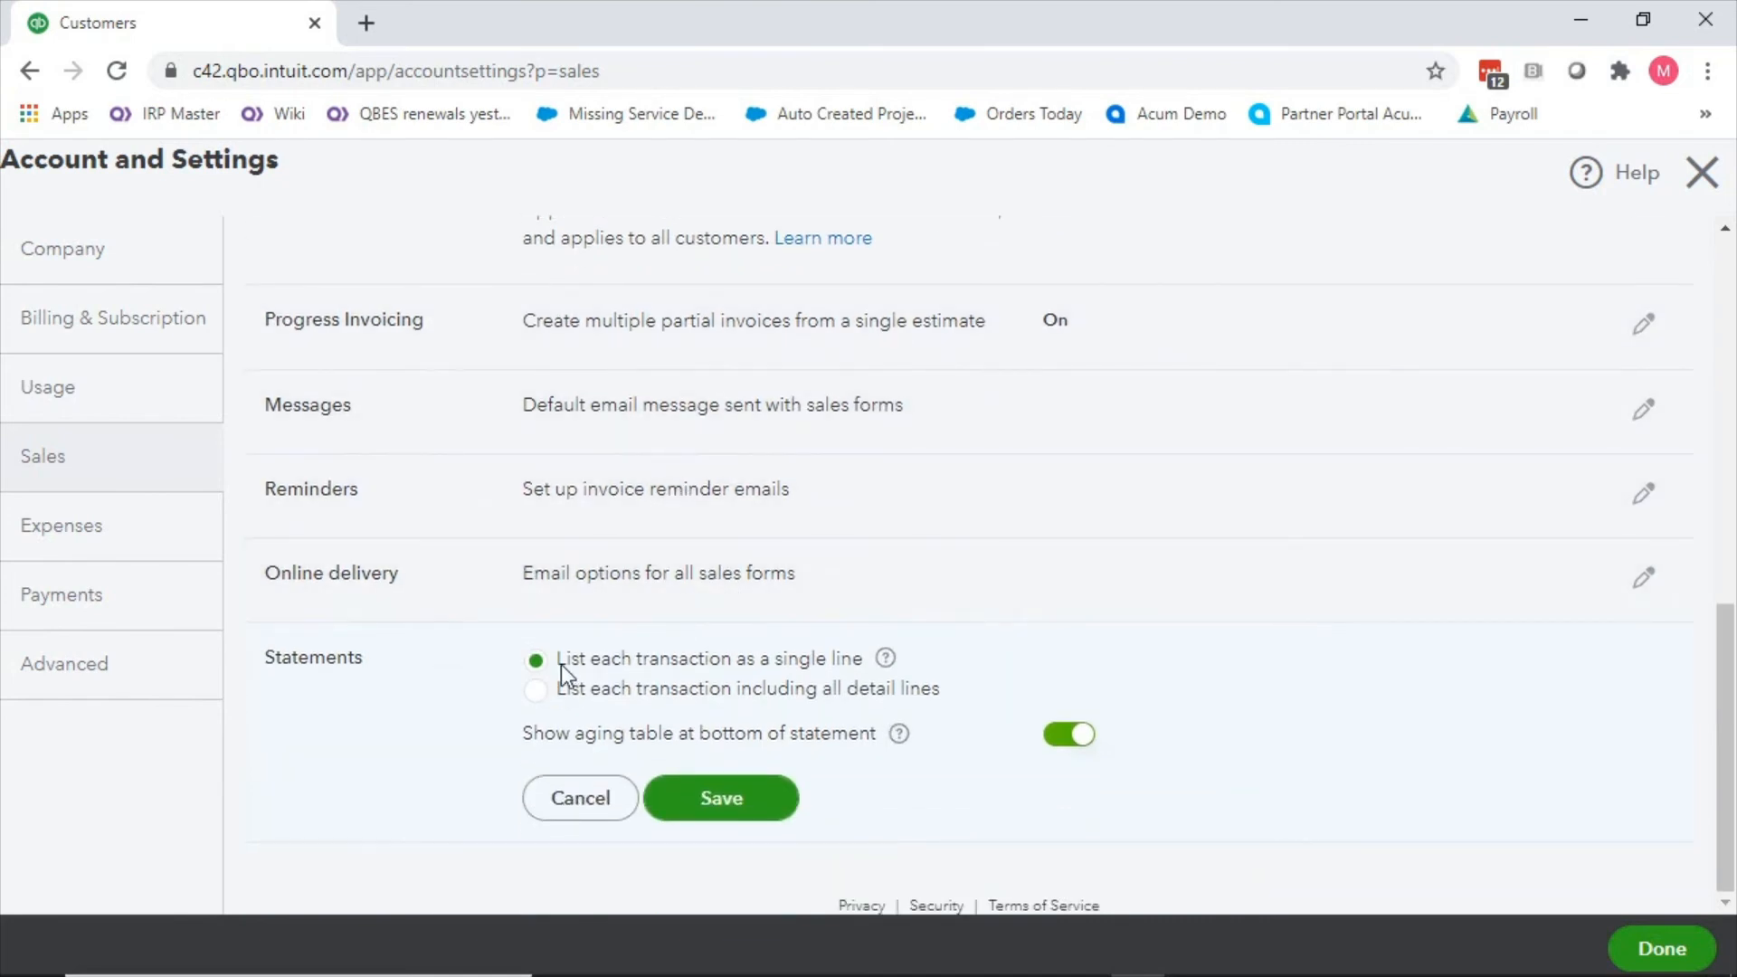
left_click(644, 692)
left_click(722, 799)
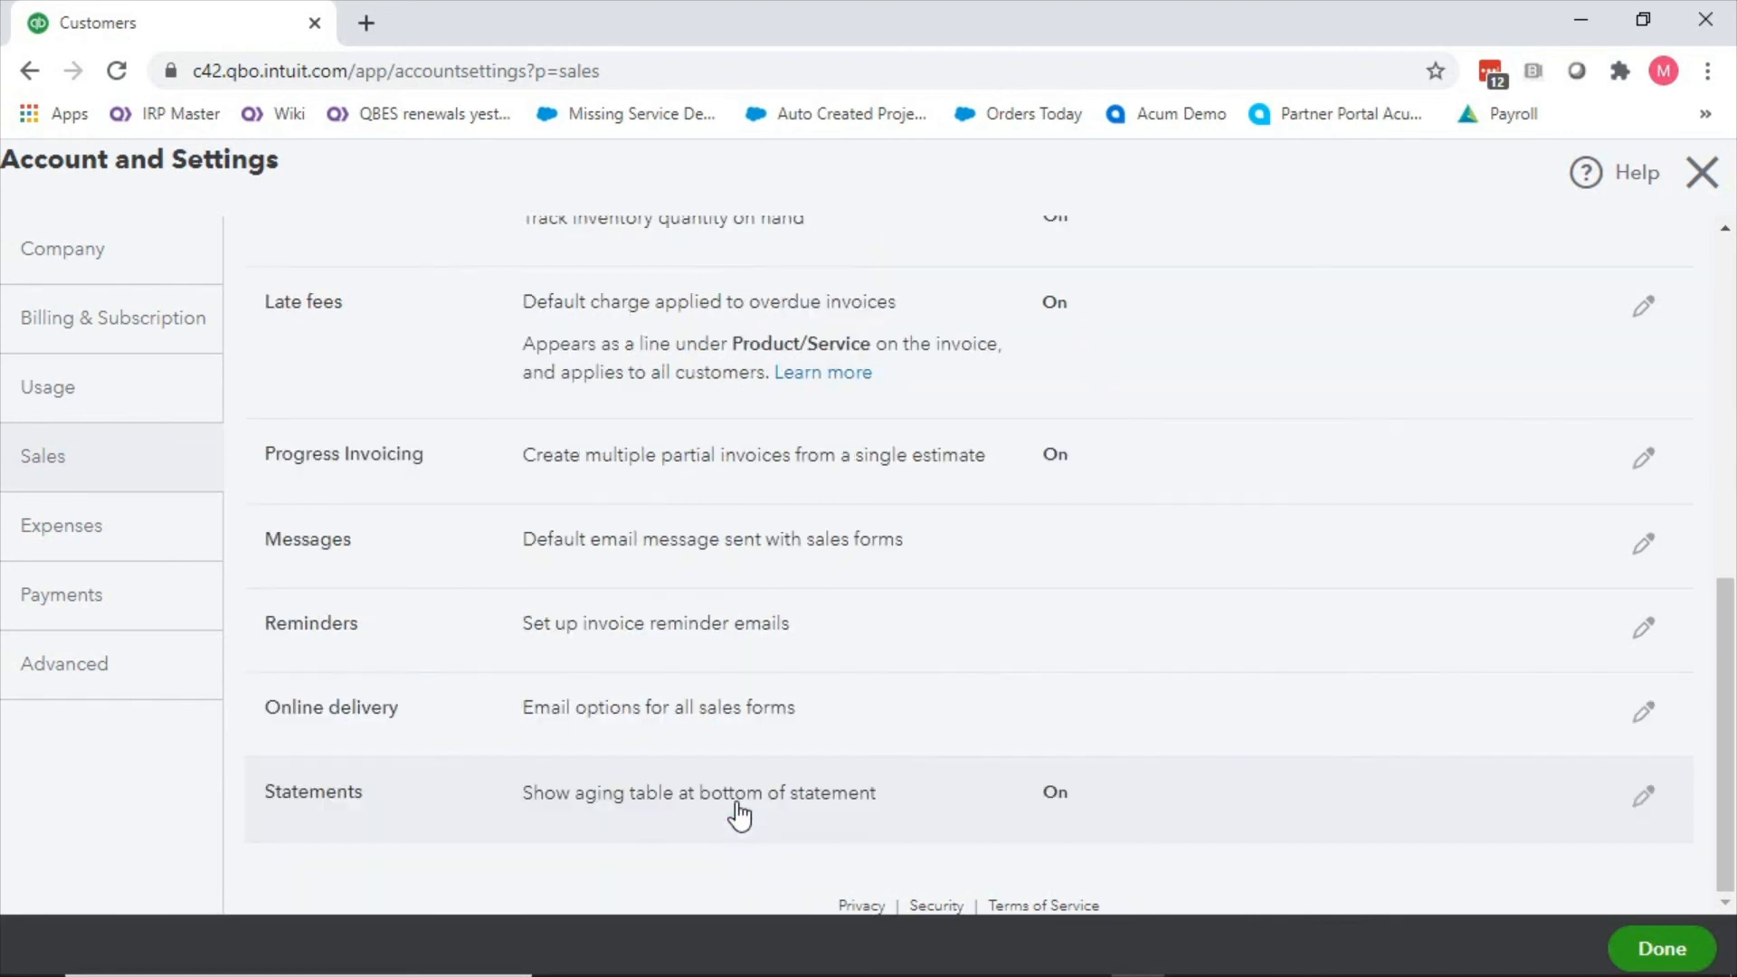
Close Account and Settings and return to the New Project Build customer page.
left_click(1702, 174)
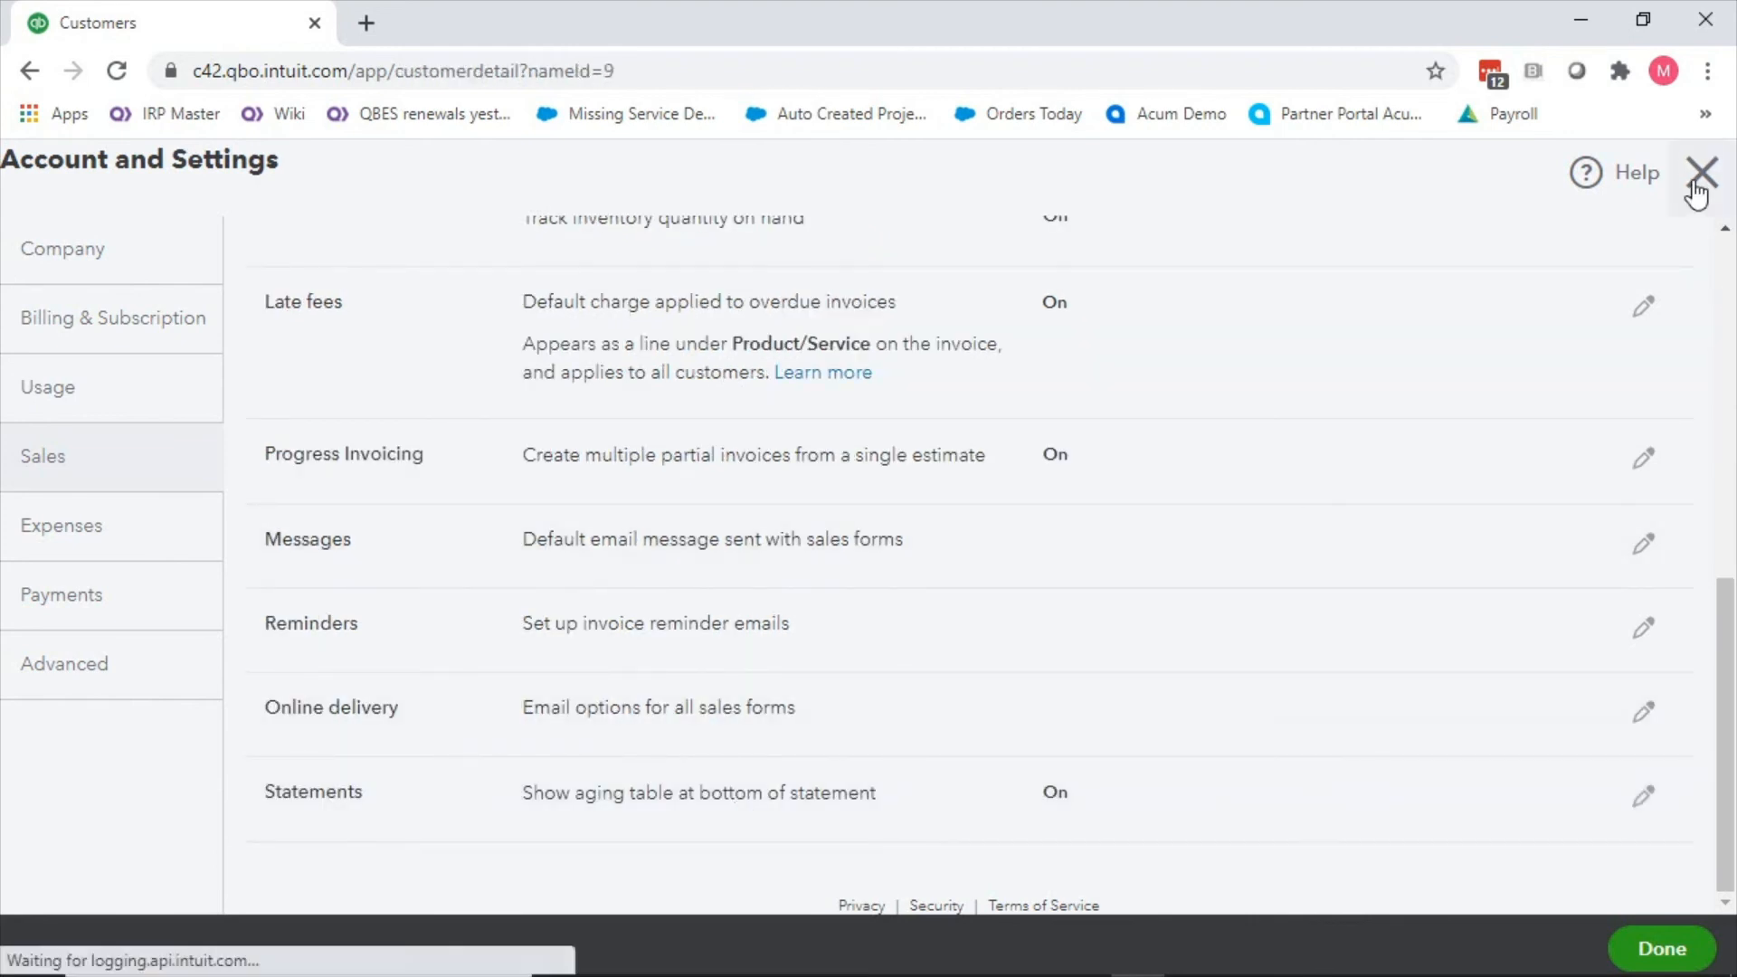
left_click(169, 276)
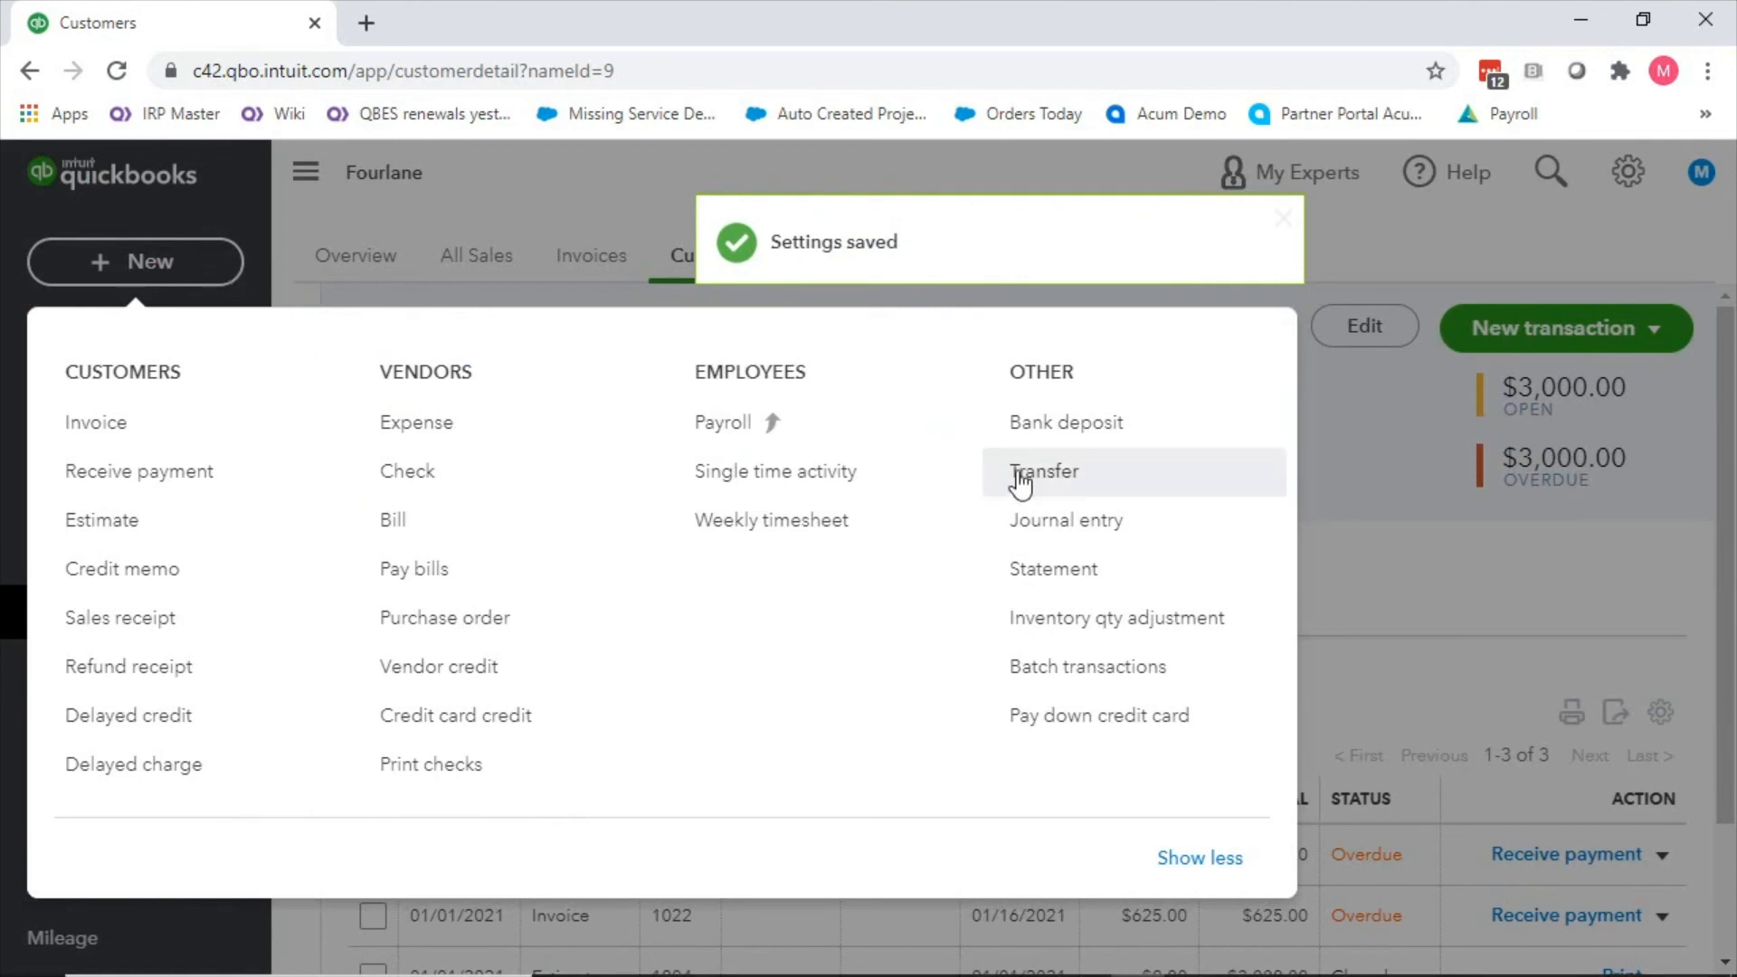
left_click(1307, 243)
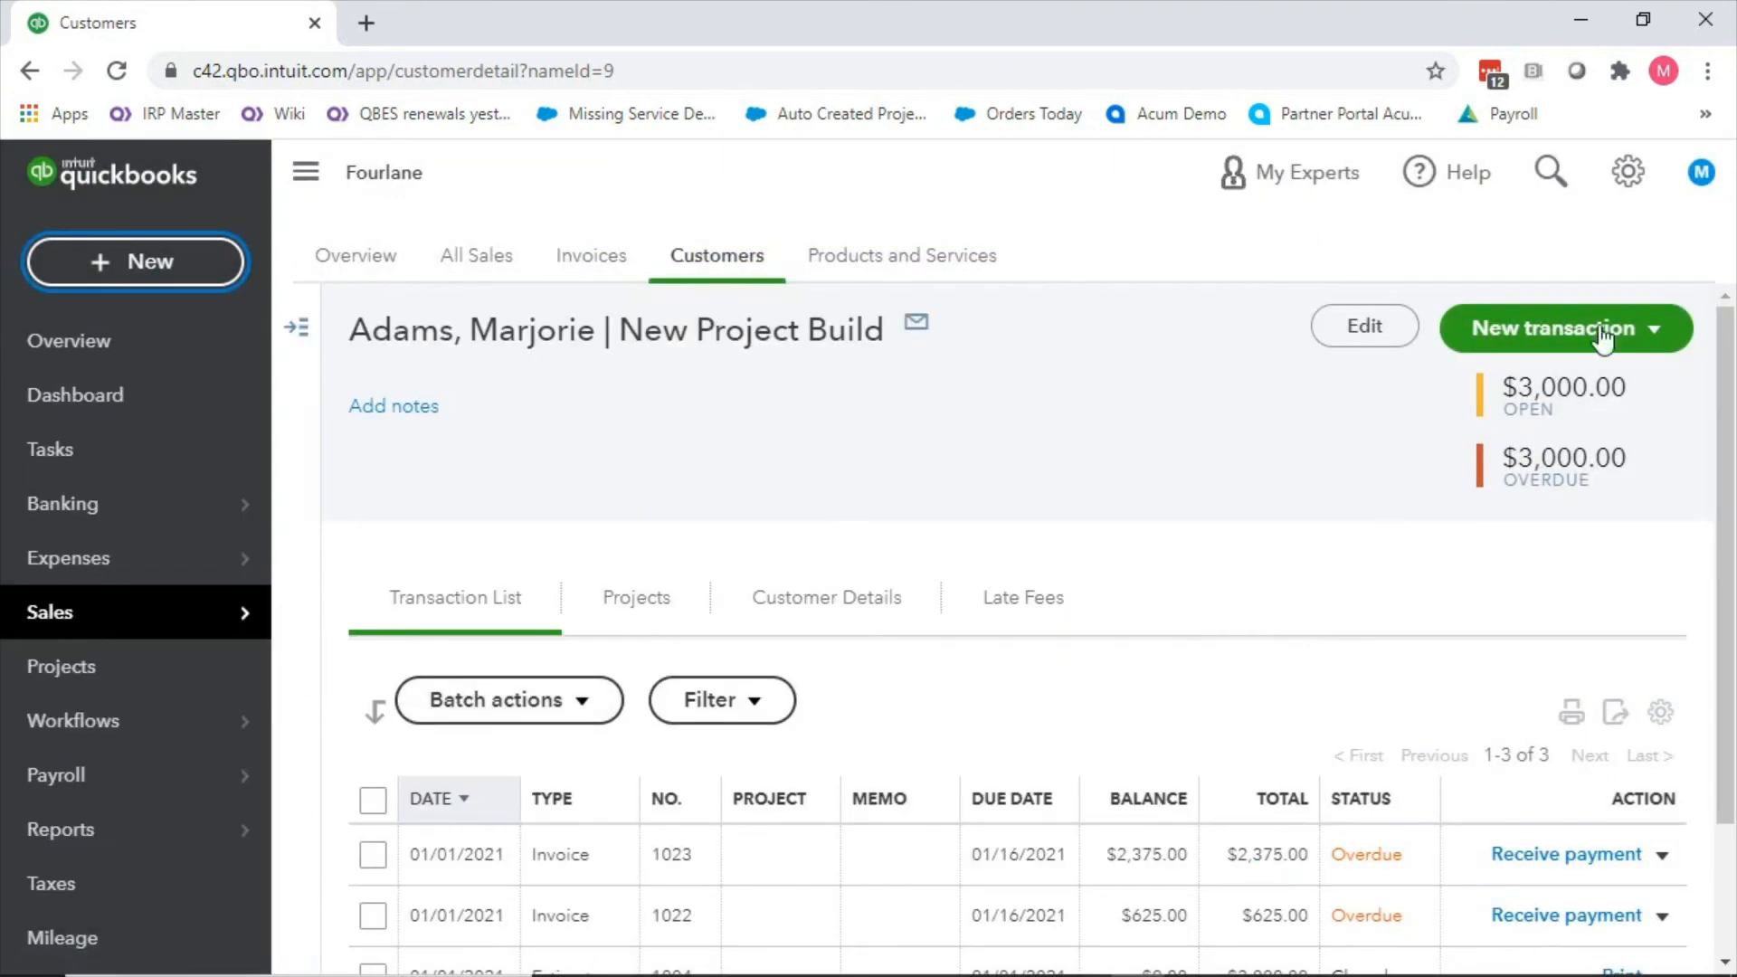
left_click(1663, 333)
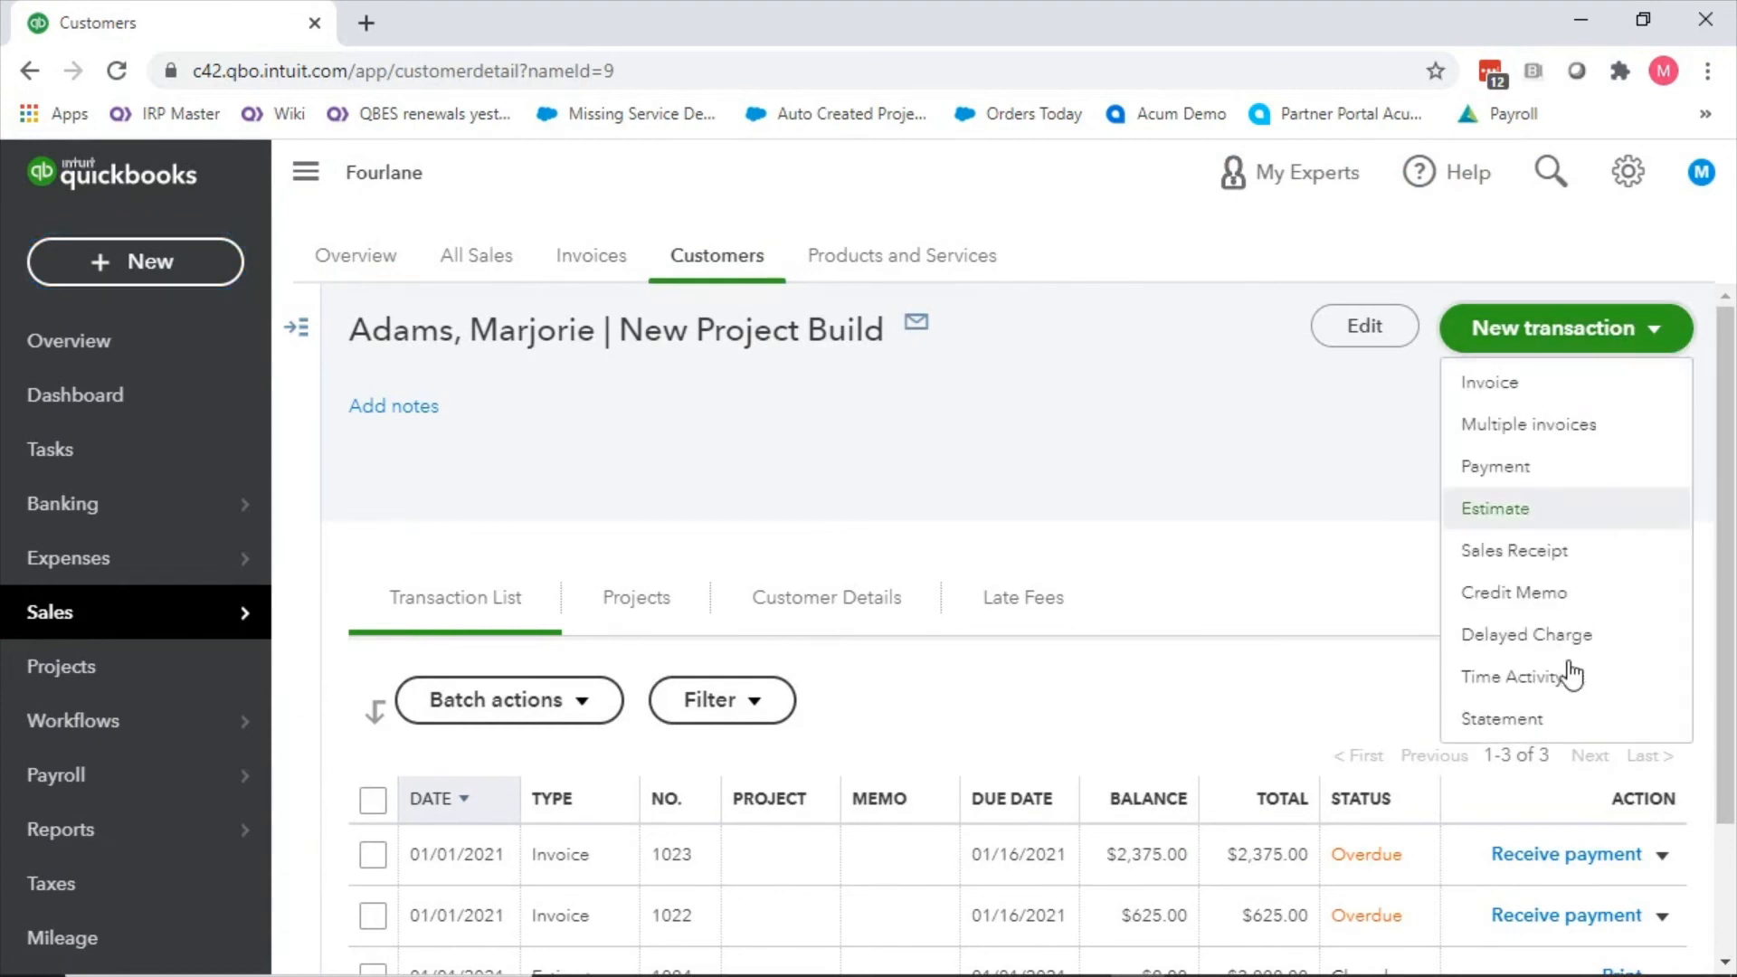
left_click(1543, 724)
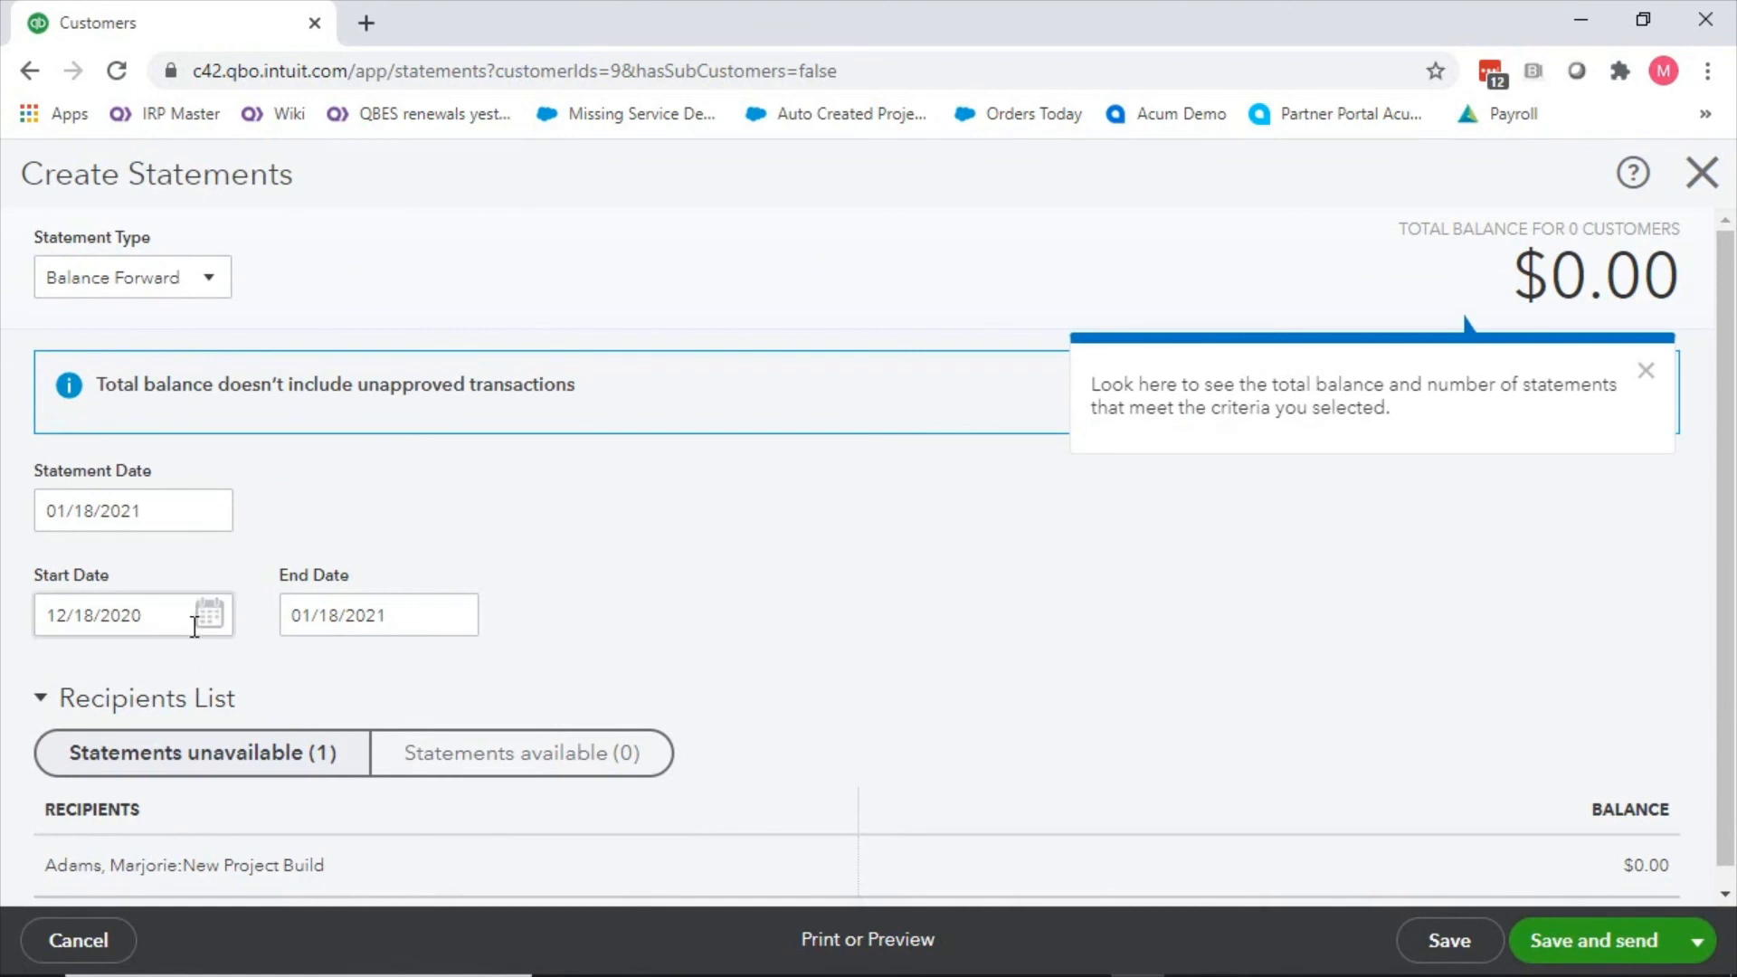
scroll(194, 624, "down", 1)
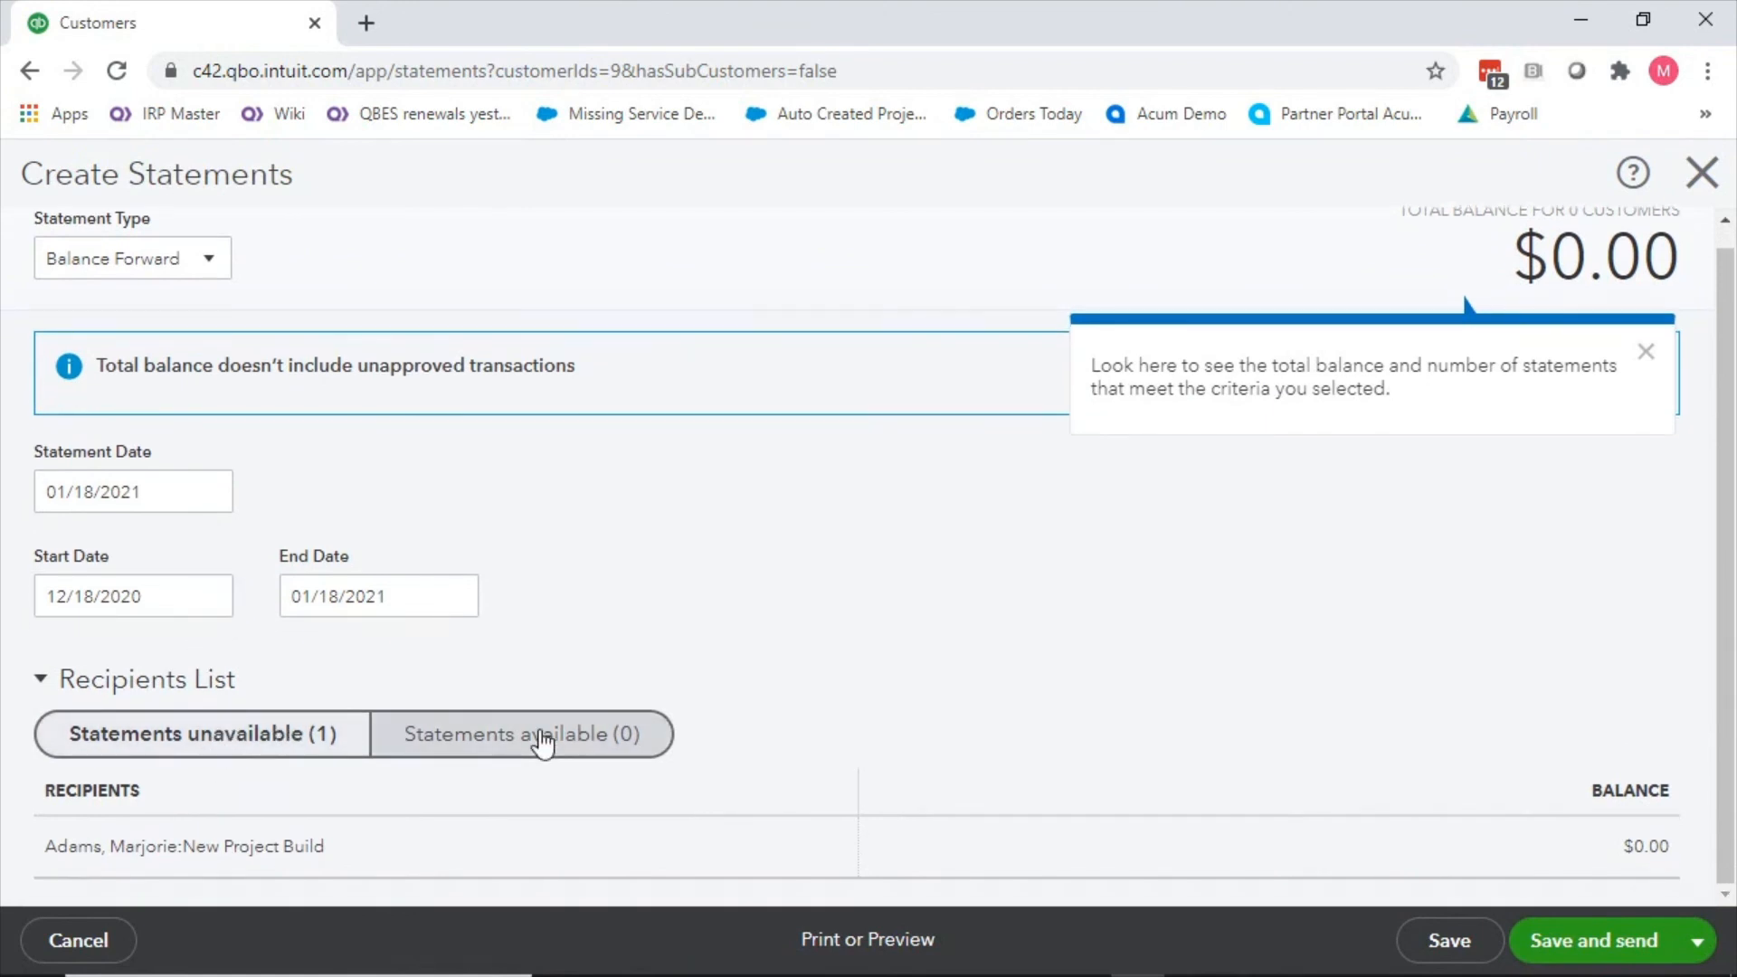
left_click(1700, 173)
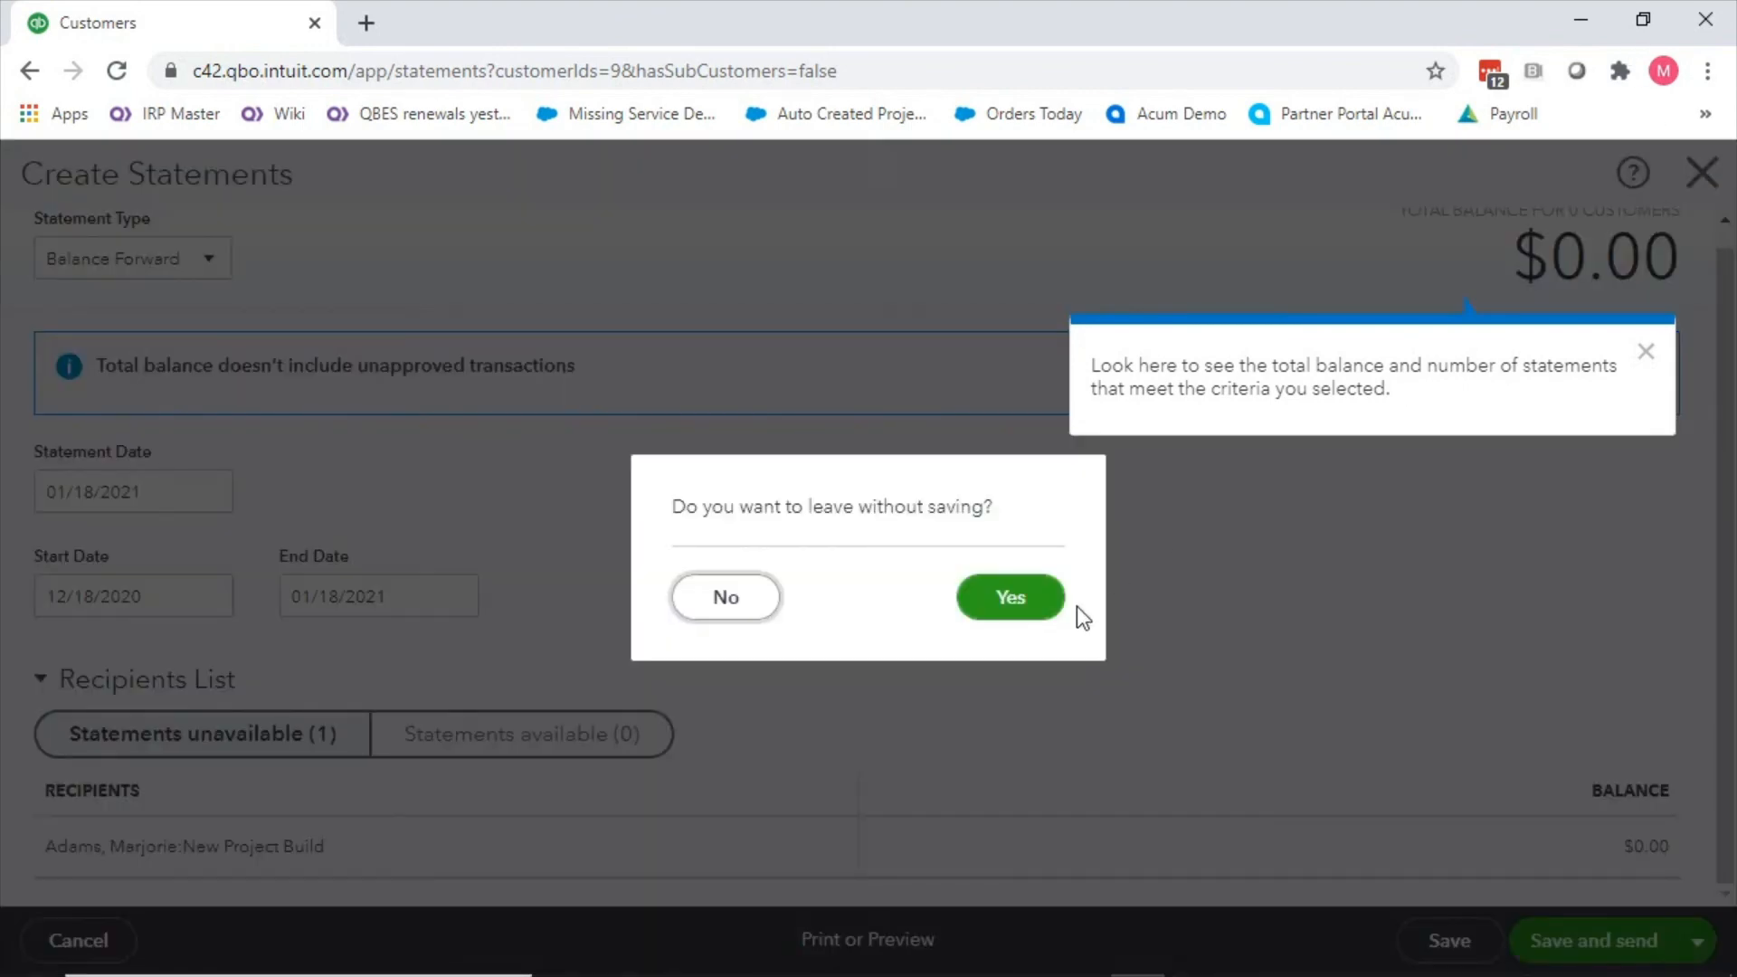
left_click(1015, 615)
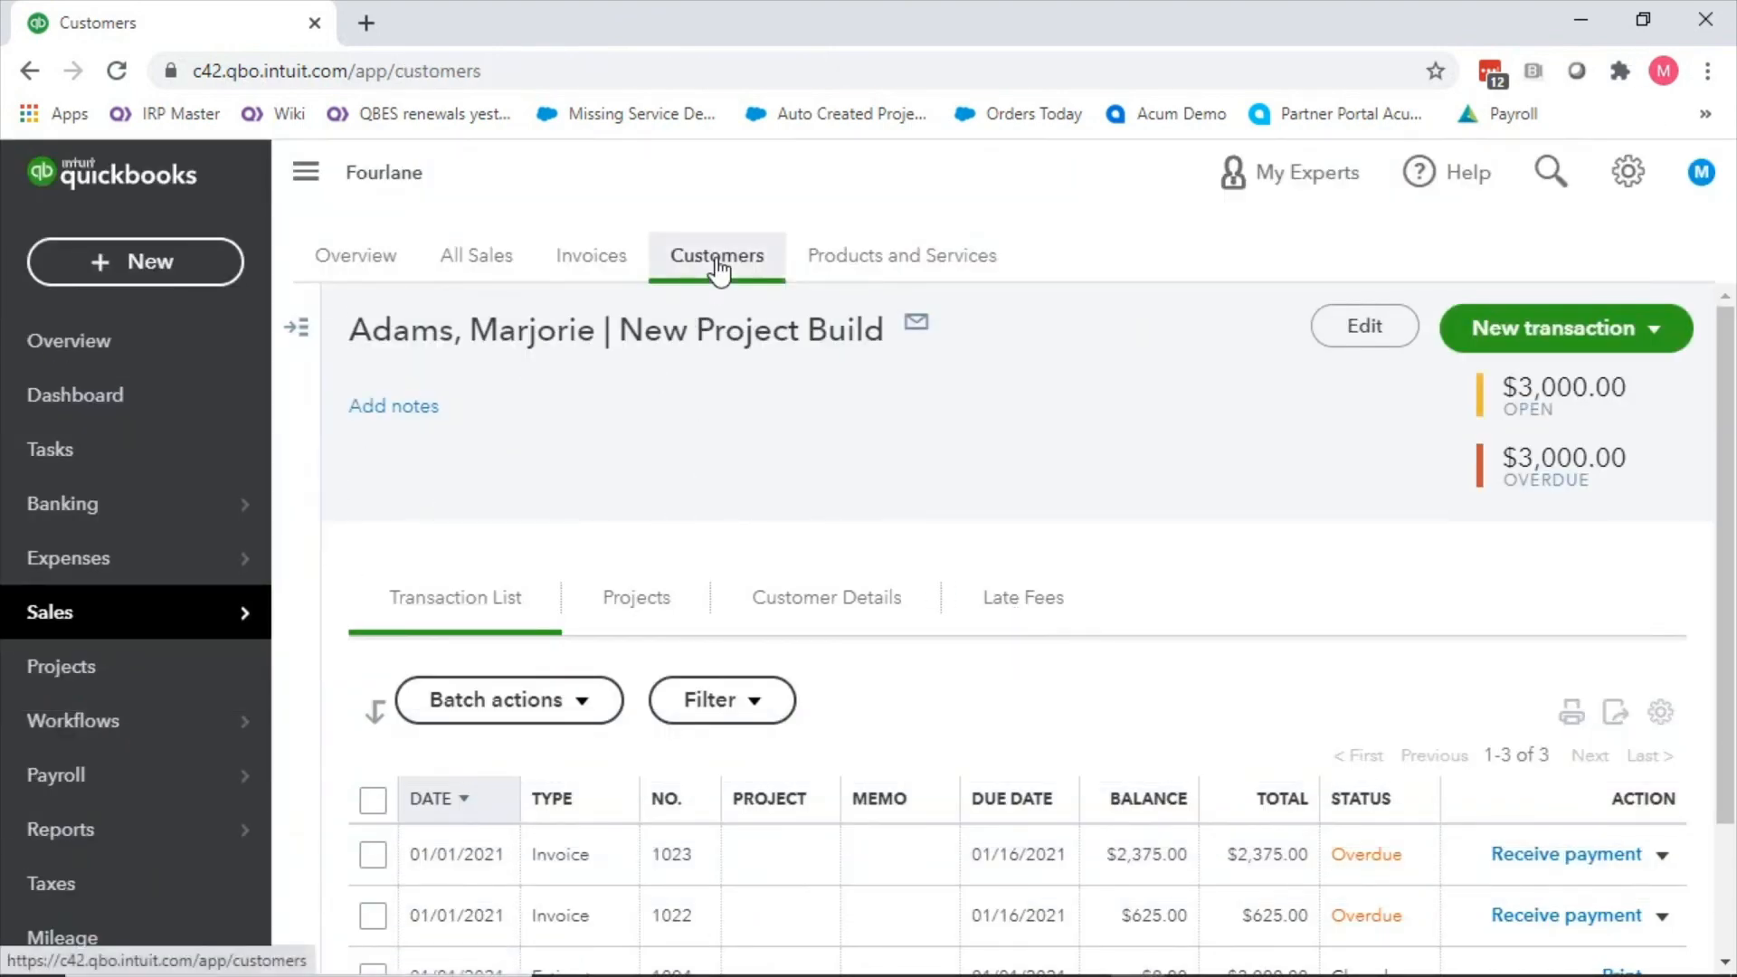
Open the record of New Project Build's parent customer from the customer list.
left_click(718, 269)
scroll(713, 552, "down", 3)
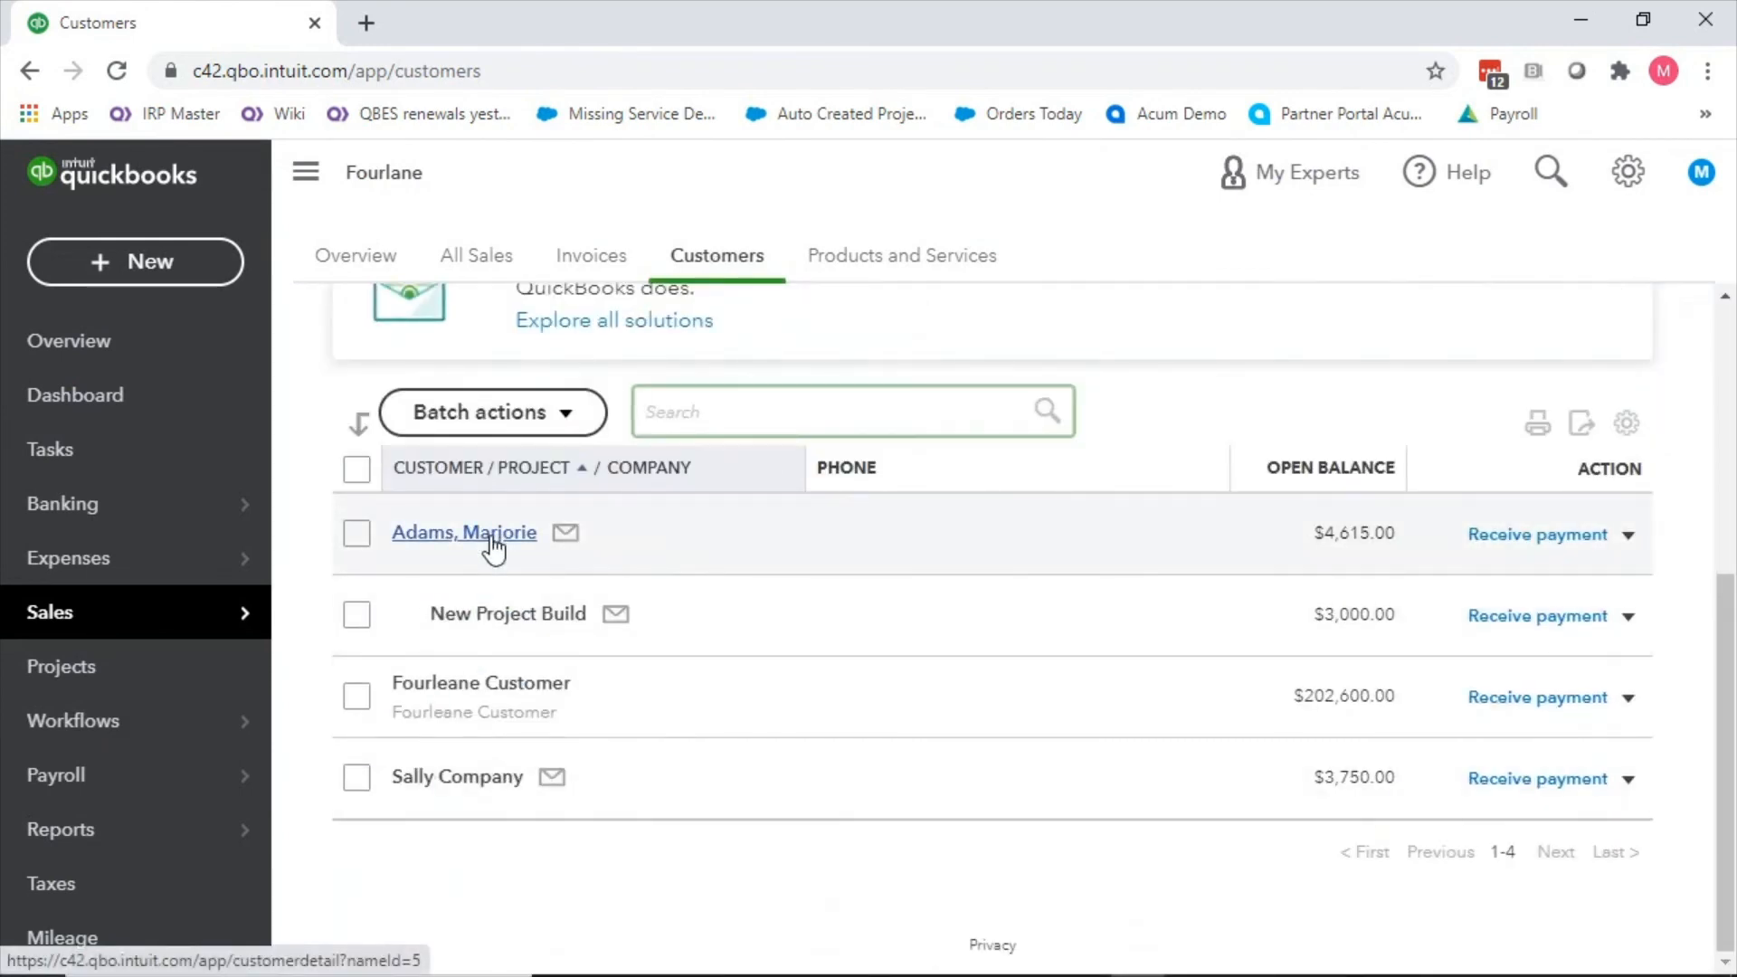
left_click(492, 537)
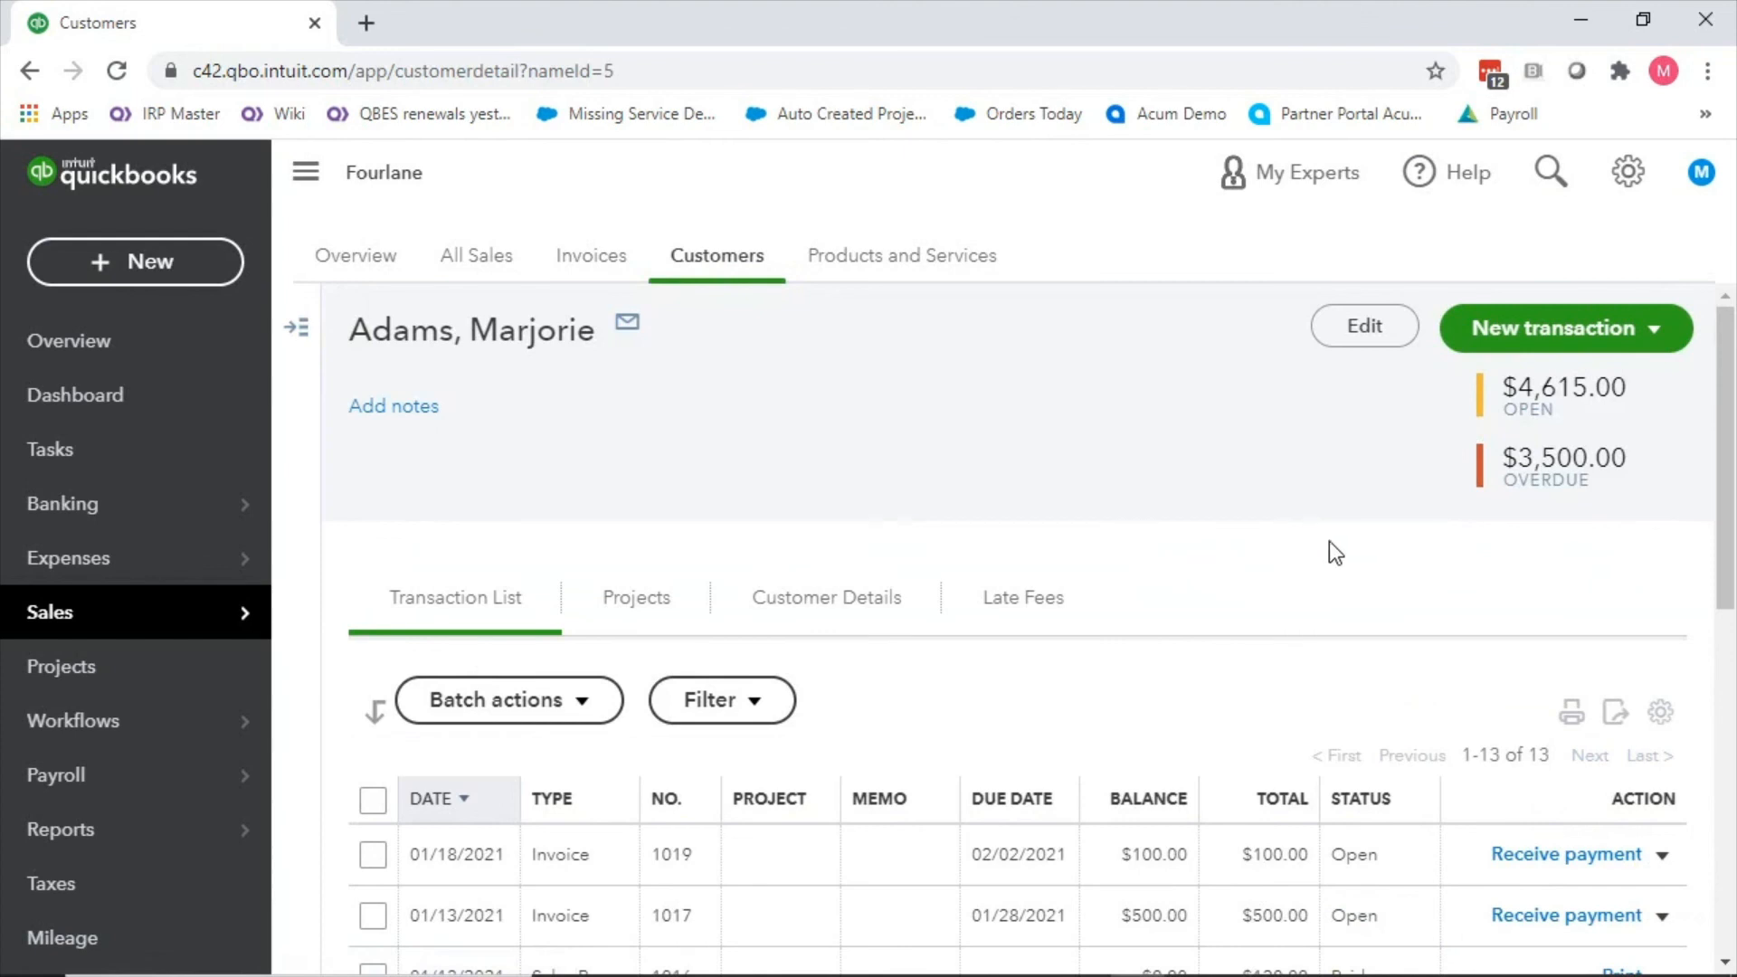
Create and save a Balance Forward statement for this customer, dated 01/18/2021 and covering 12/18/2020 to 01/18/2021.
left_click(1670, 328)
left_click(1549, 715)
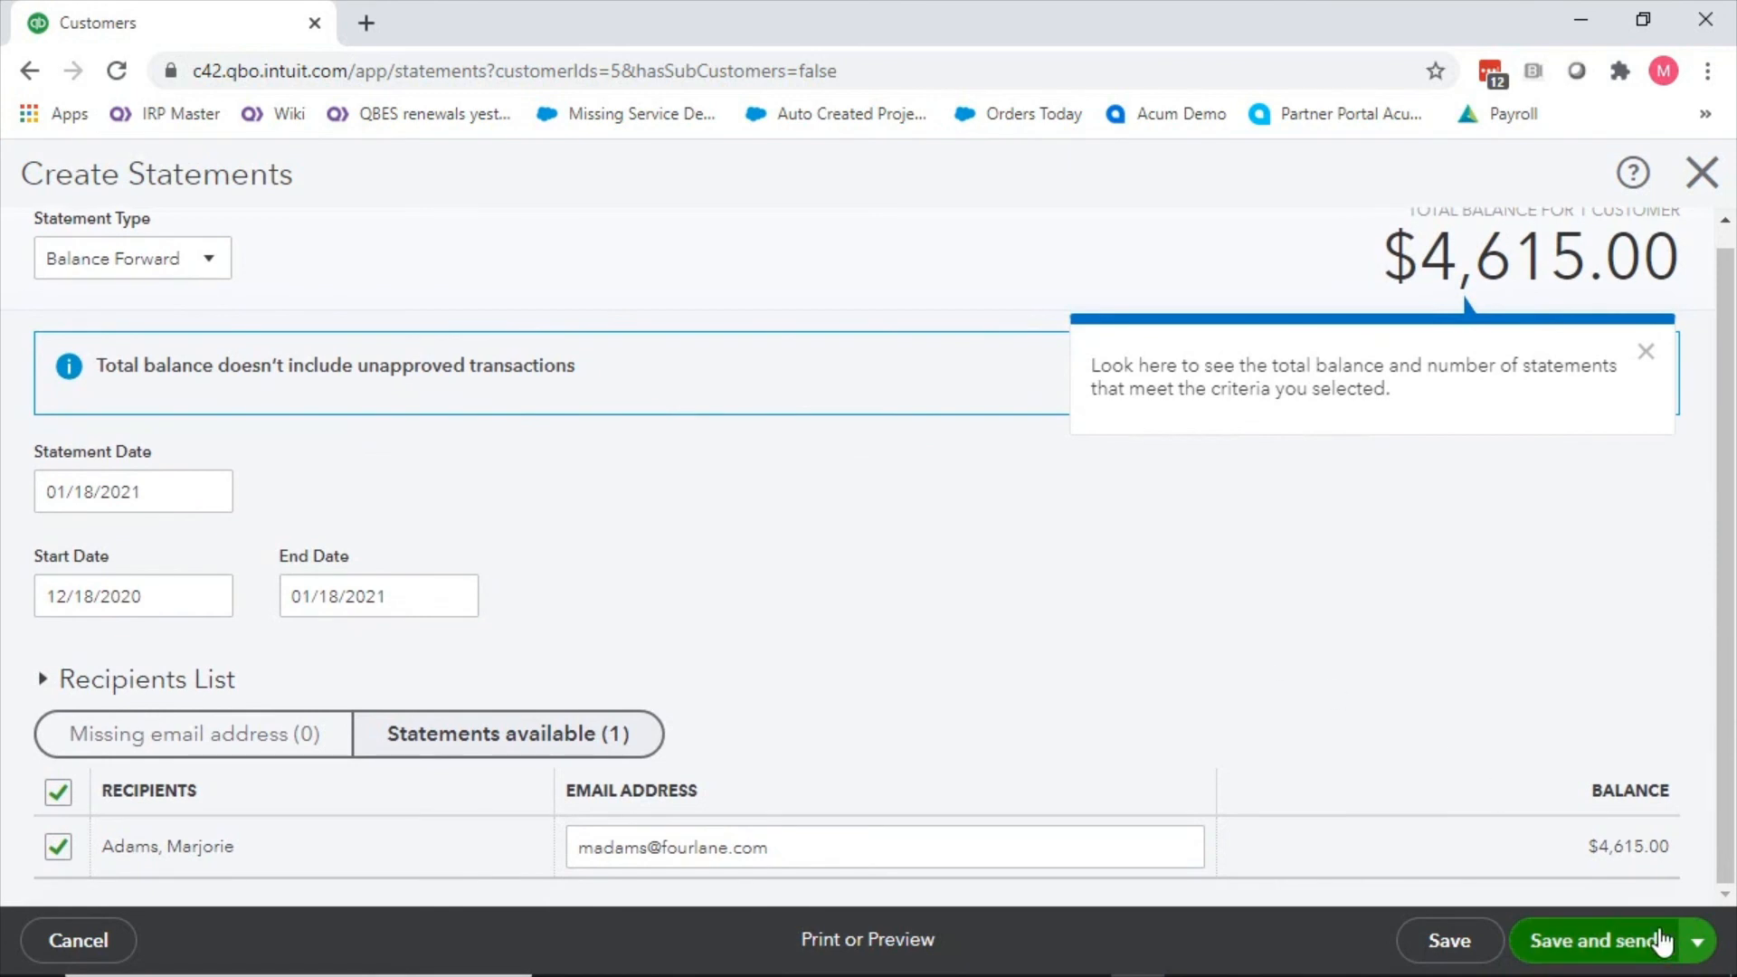
left_click(1698, 941)
left_click(1461, 943)
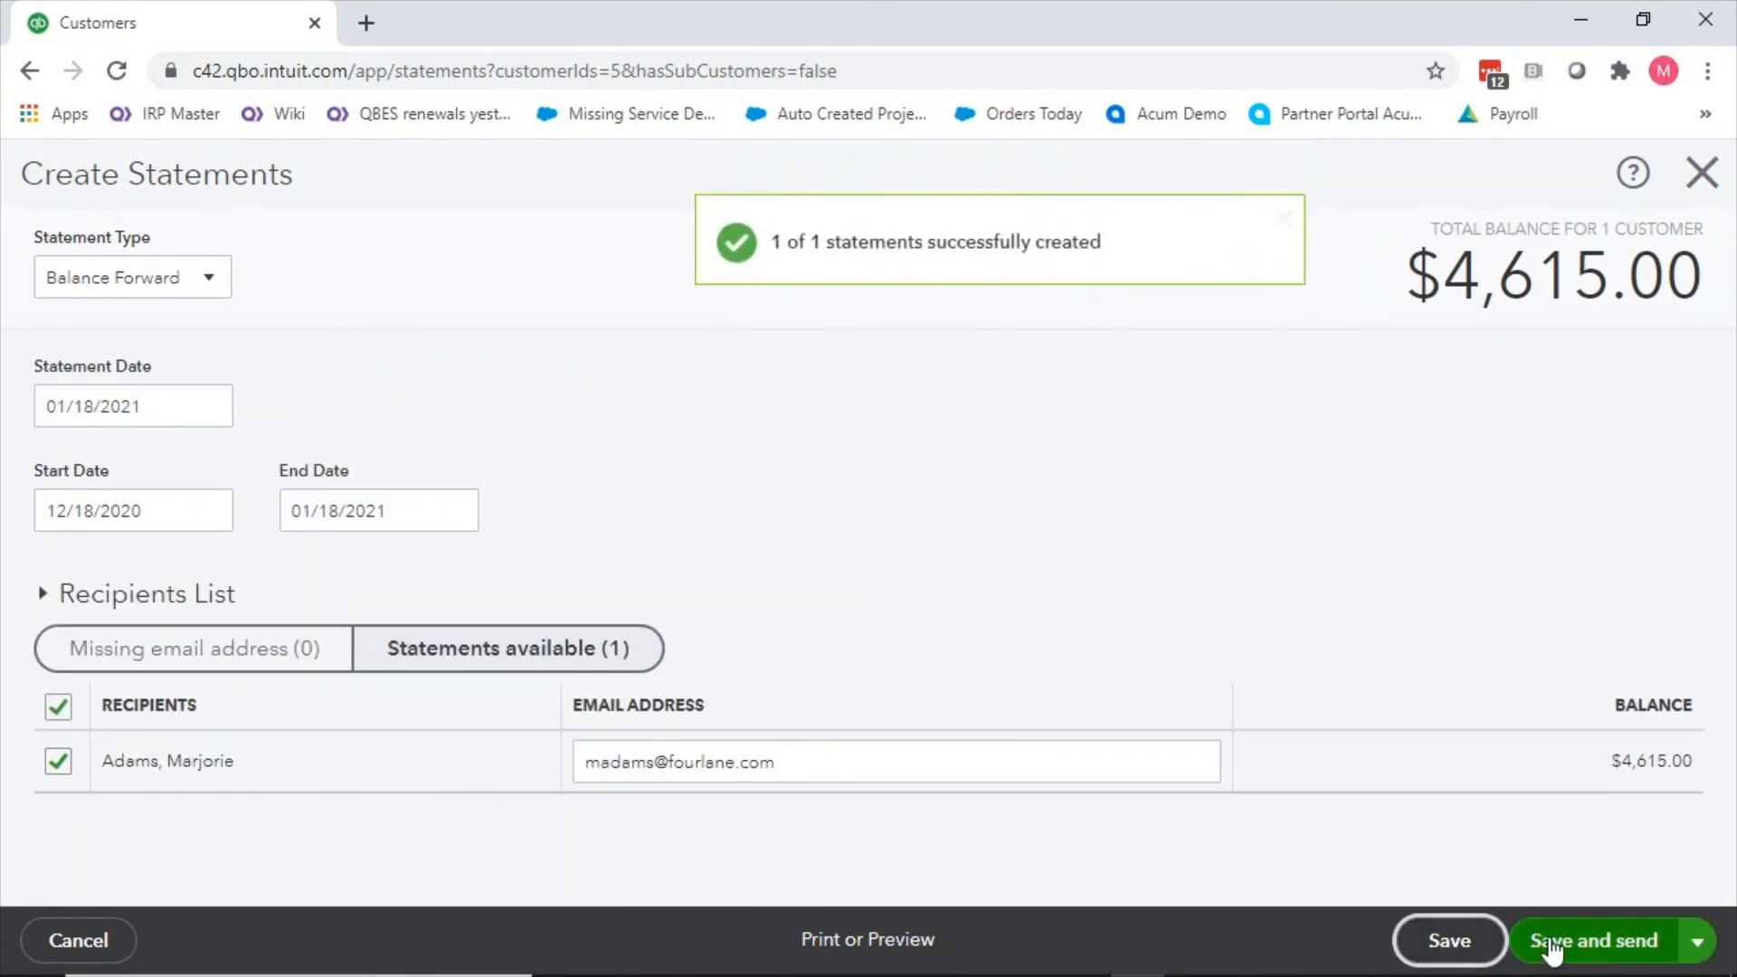
Preview the statement email, examine its message, transaction detail lines and aging table, and close it without sending.
left_click(1585, 943)
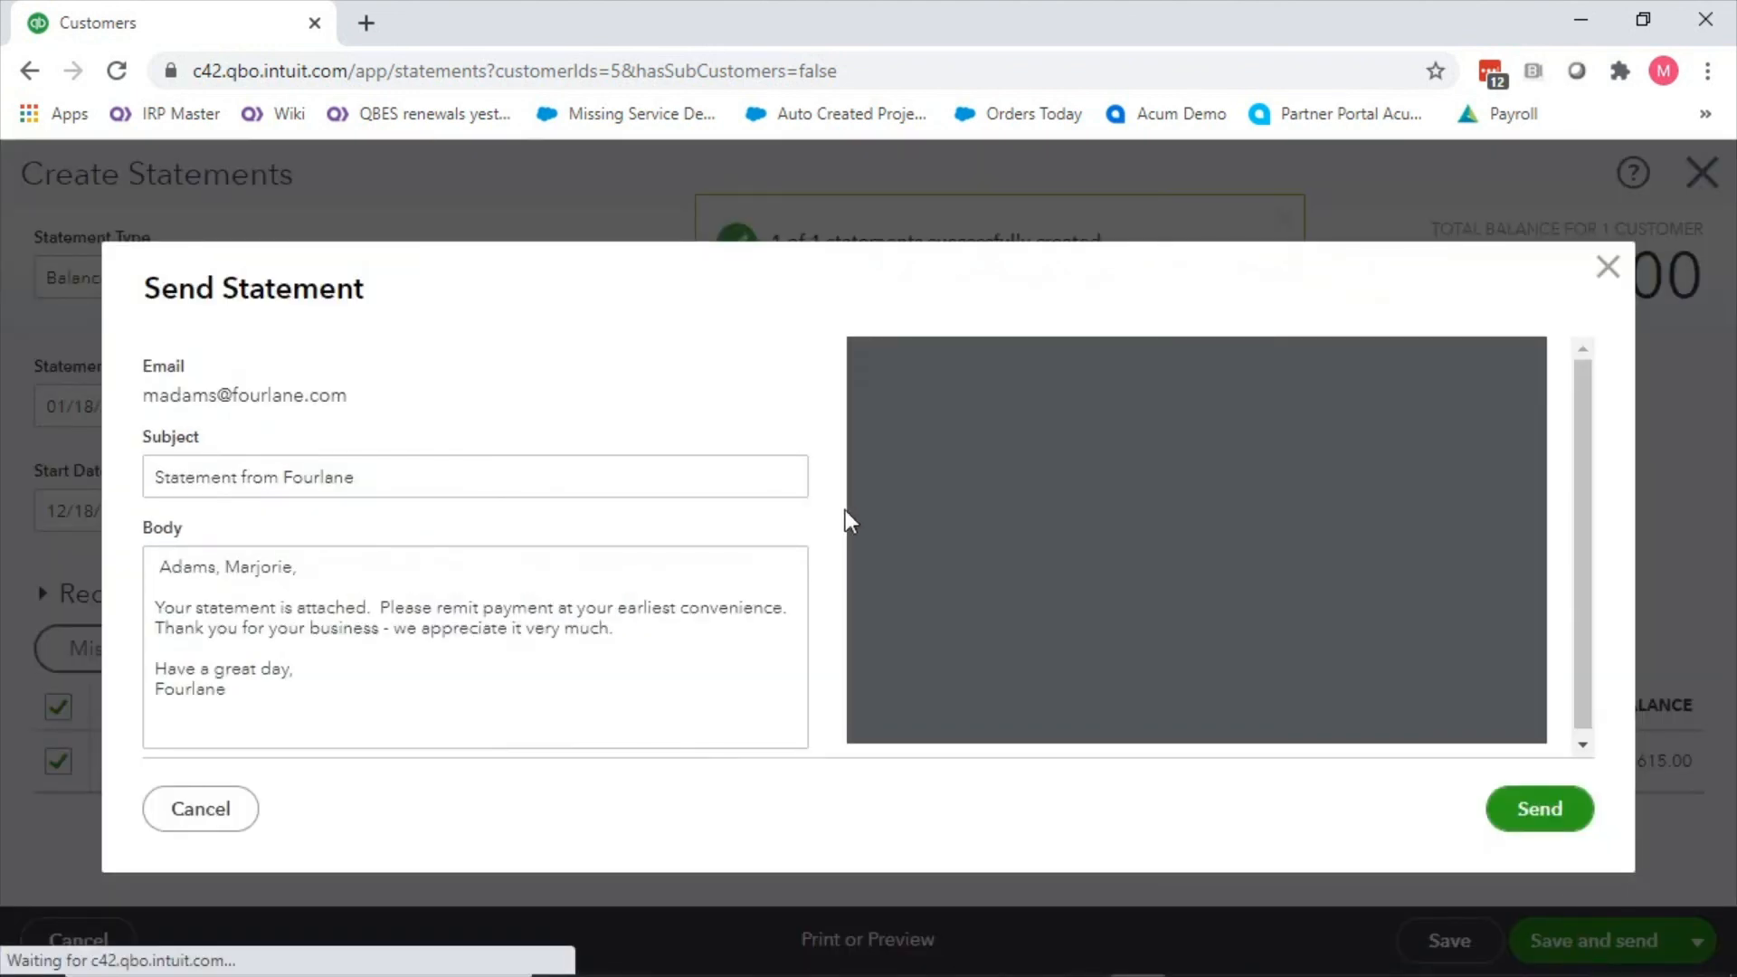
scroll(1133, 448, "down", 1)
scroll(1132, 447, "down", 3)
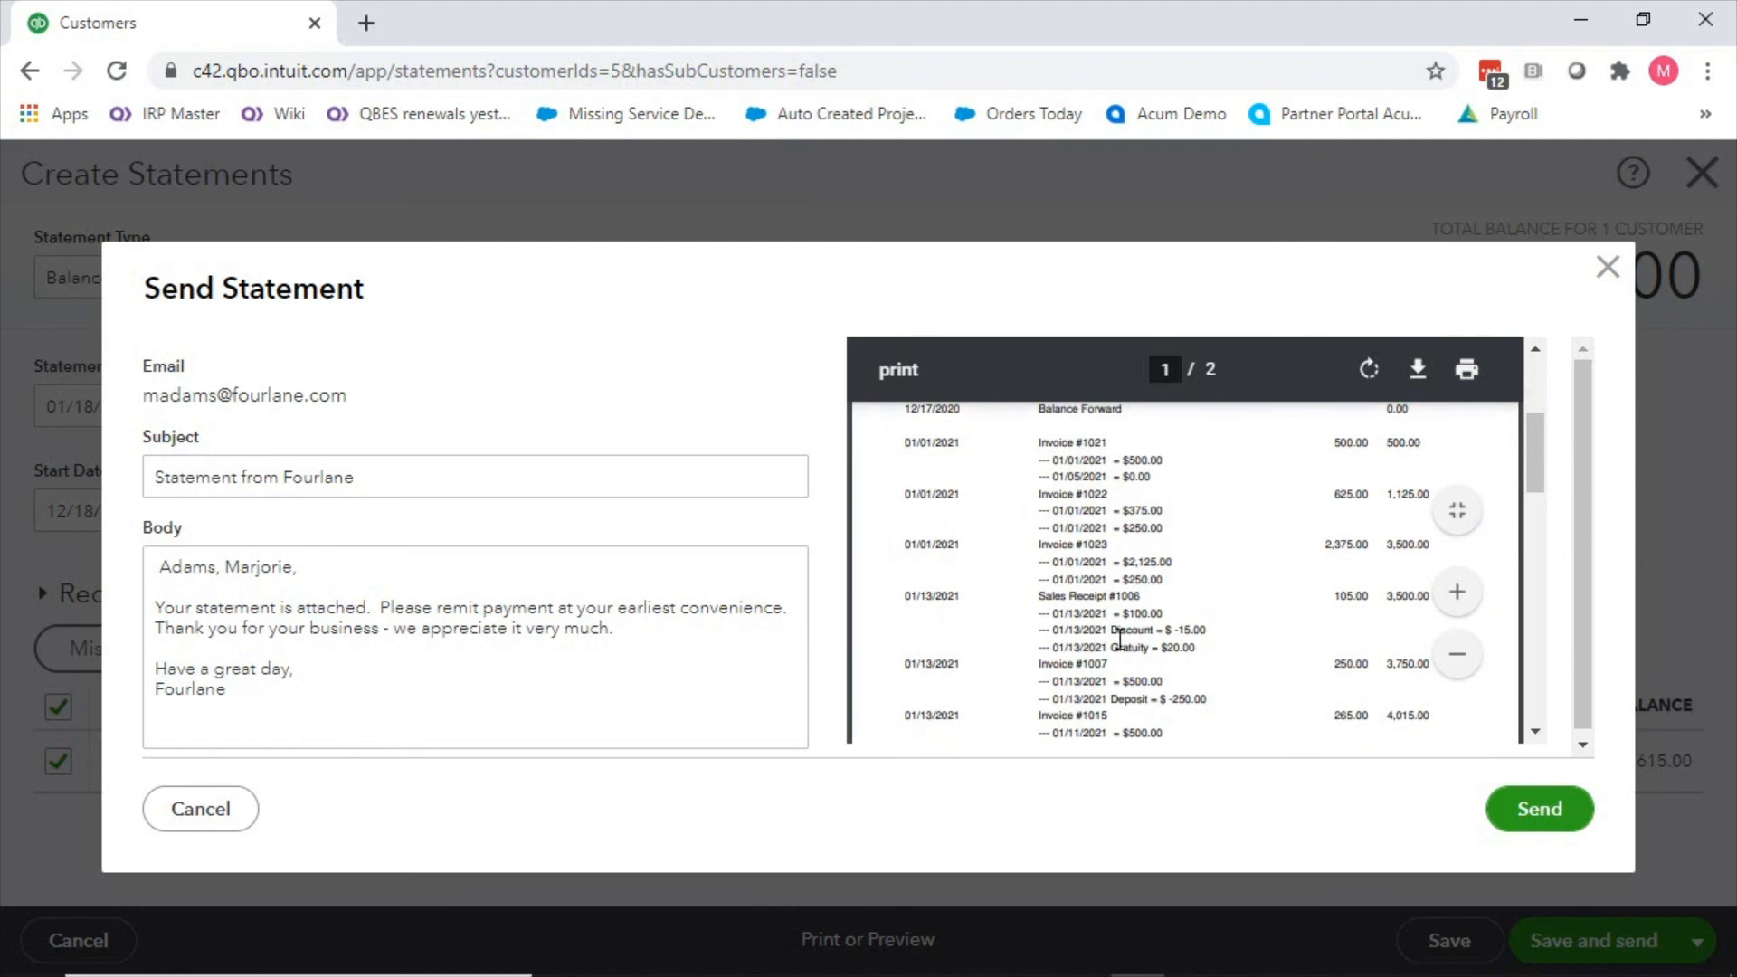
scroll(1196, 643, "down", 1)
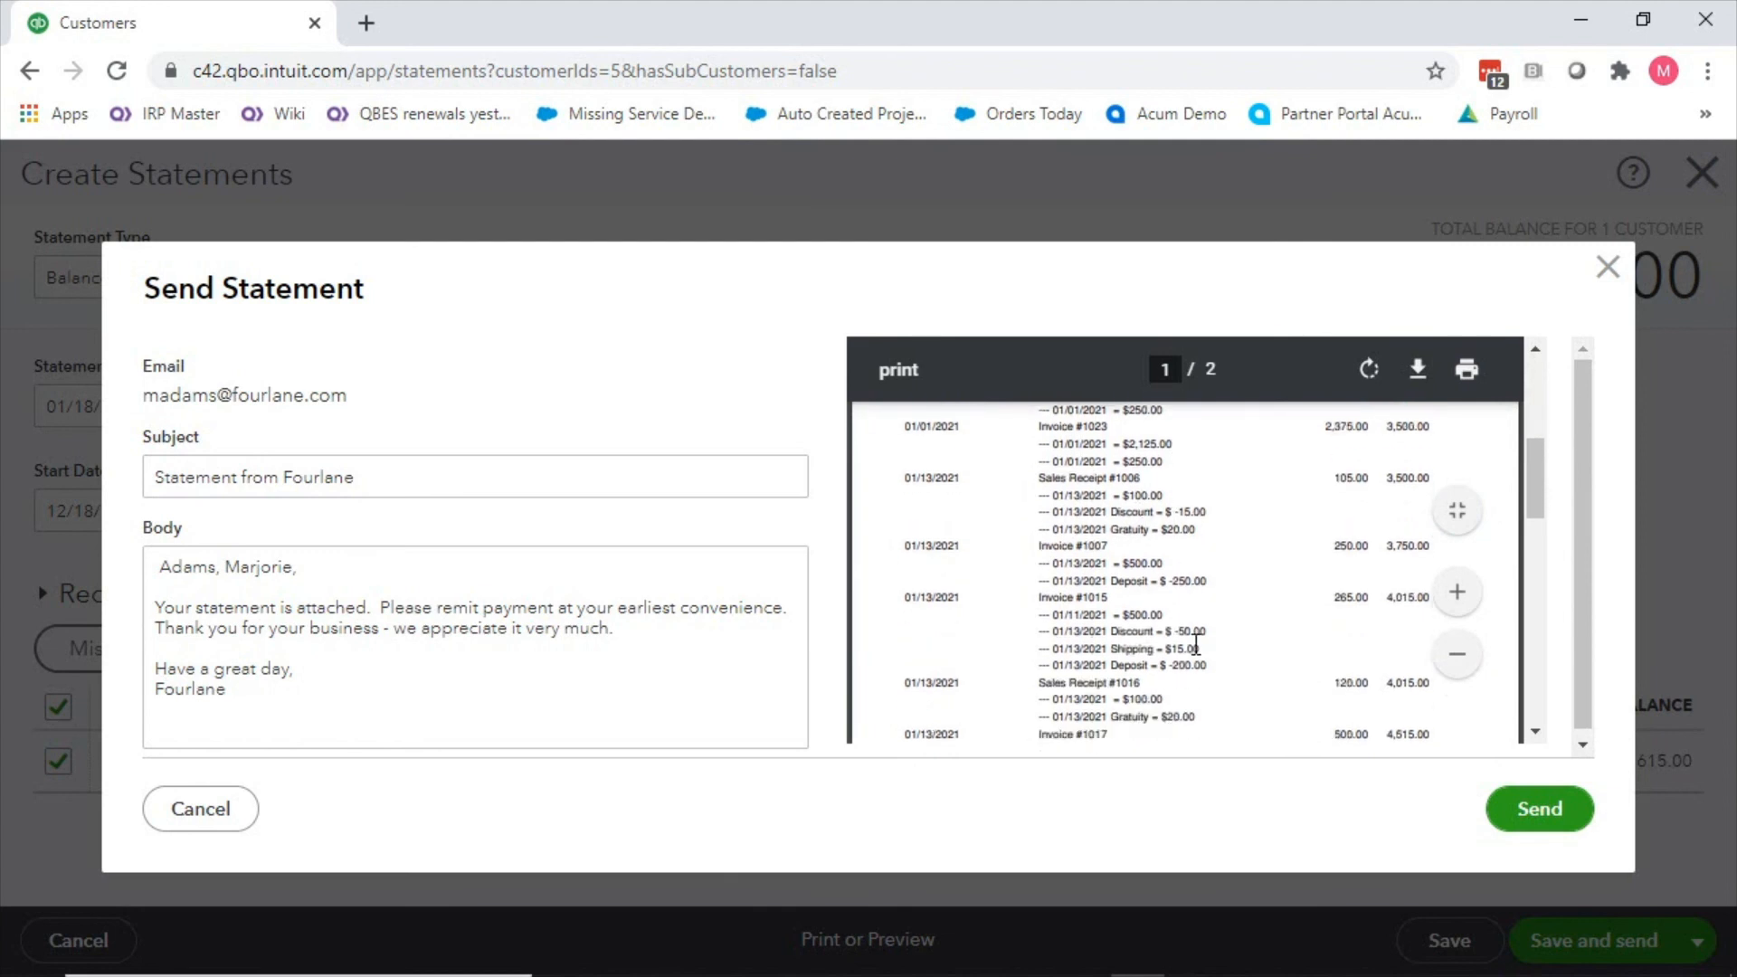
scroll(1145, 615, "down", 1)
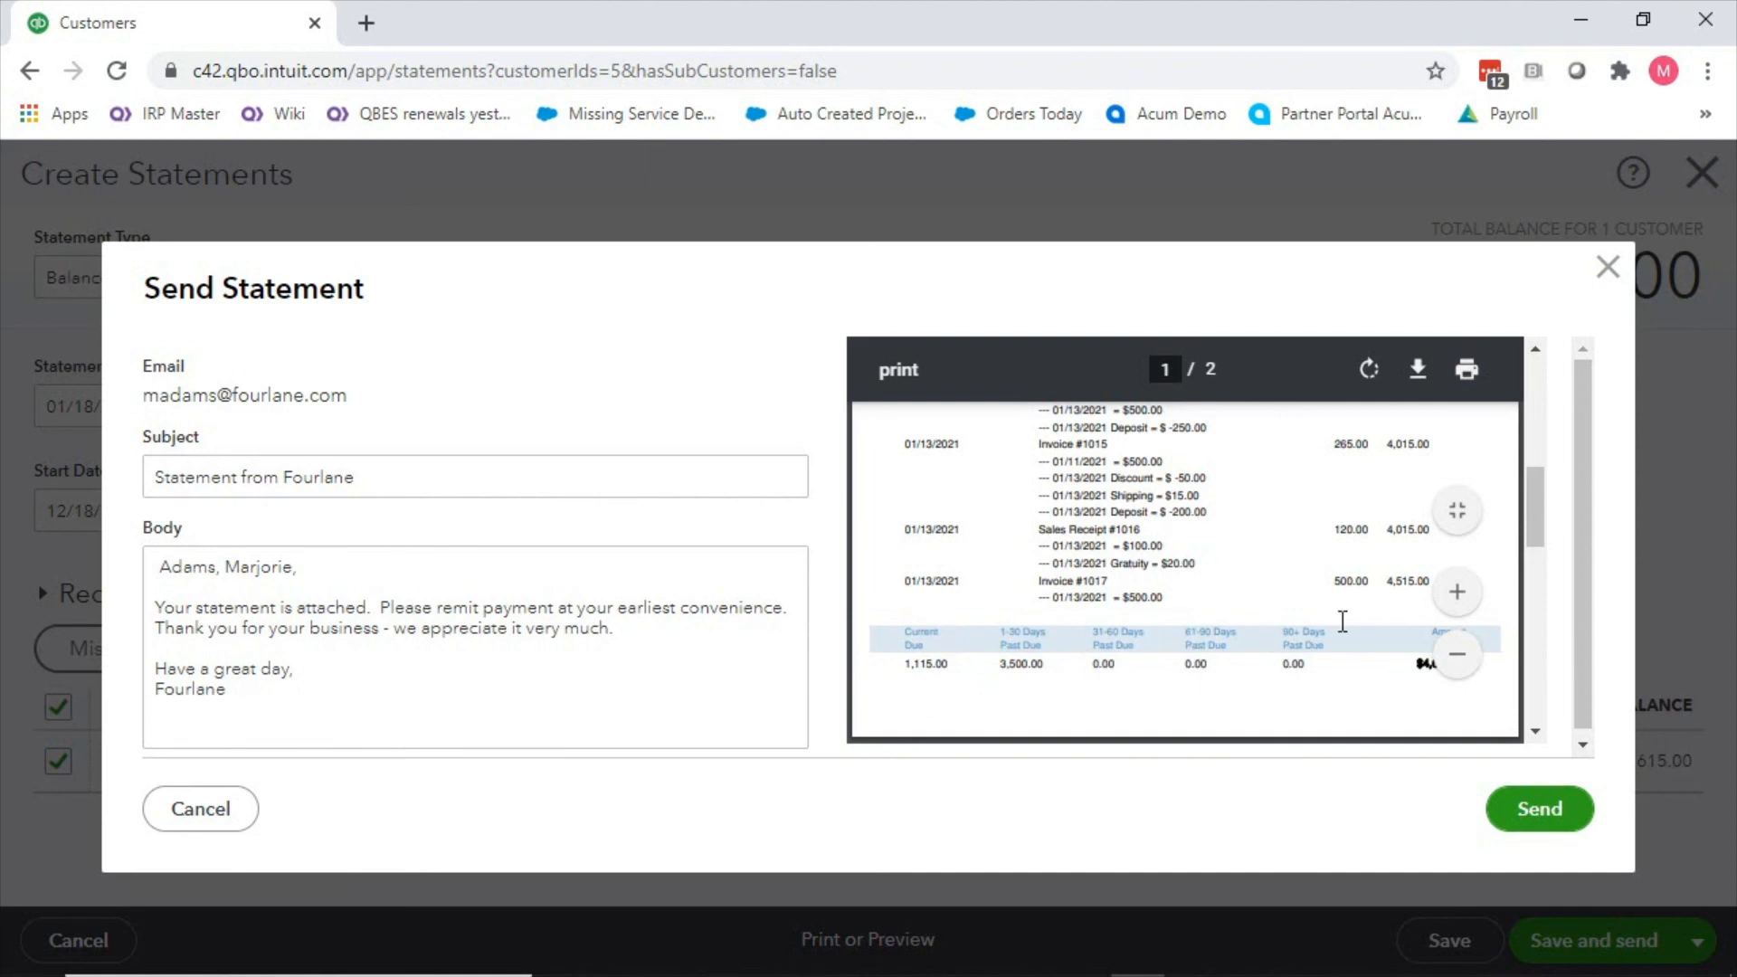
left_click(1608, 272)
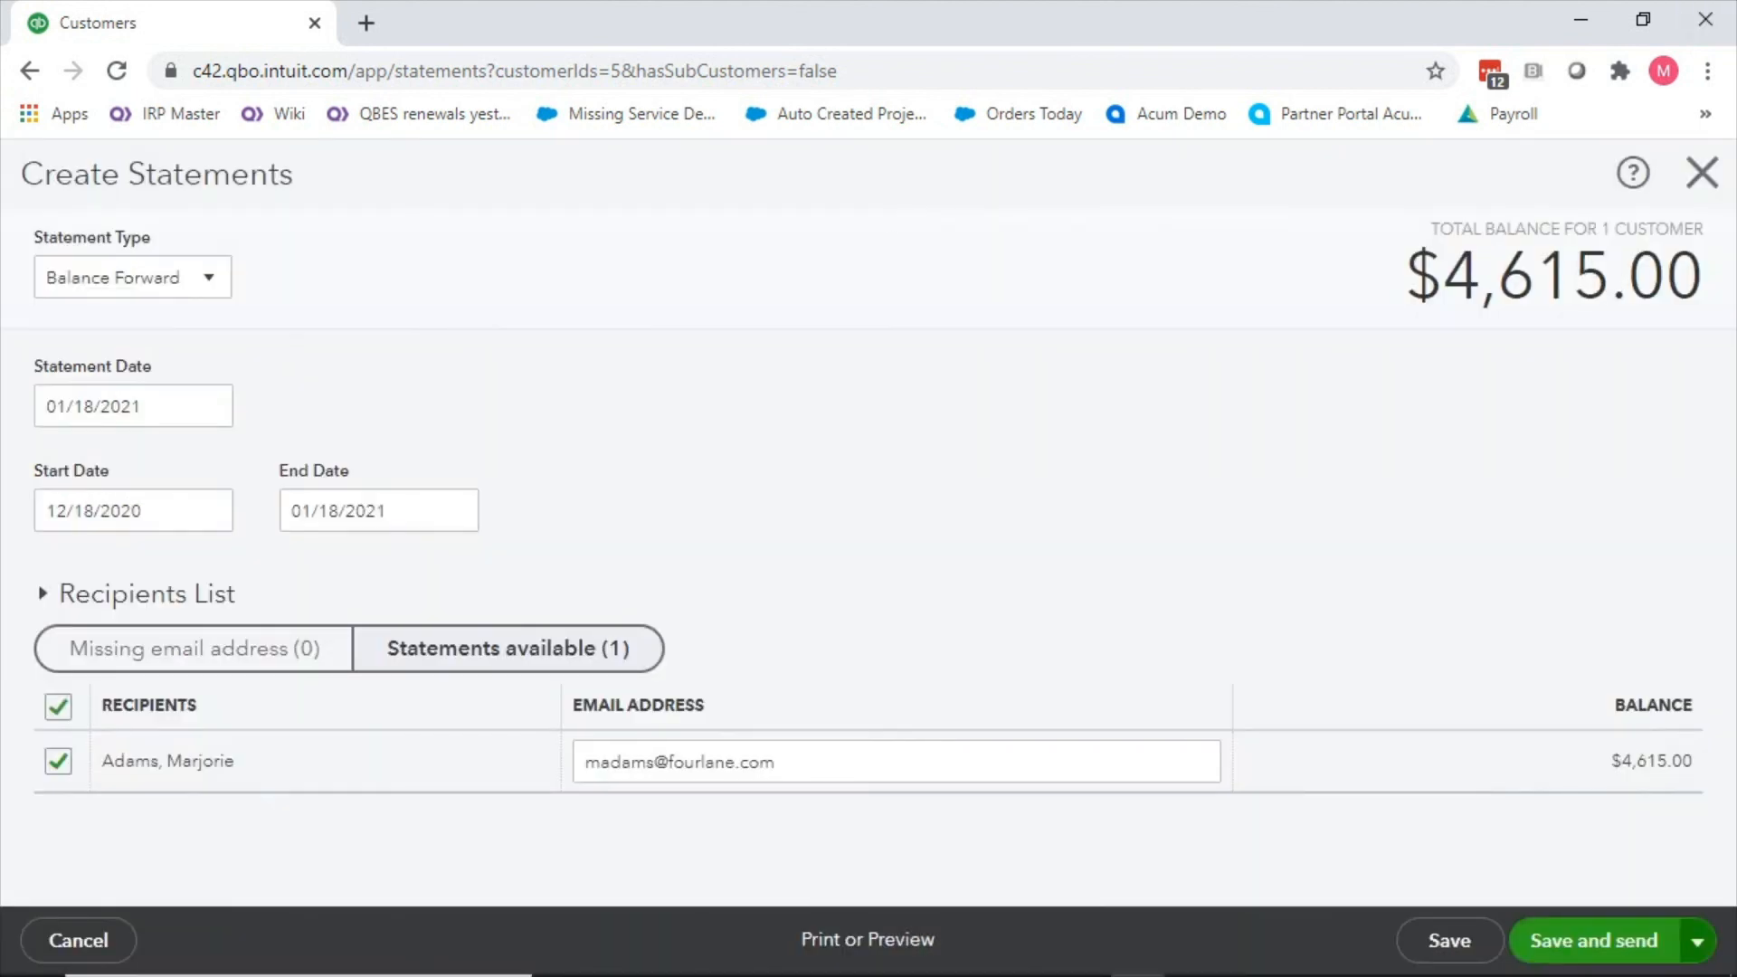